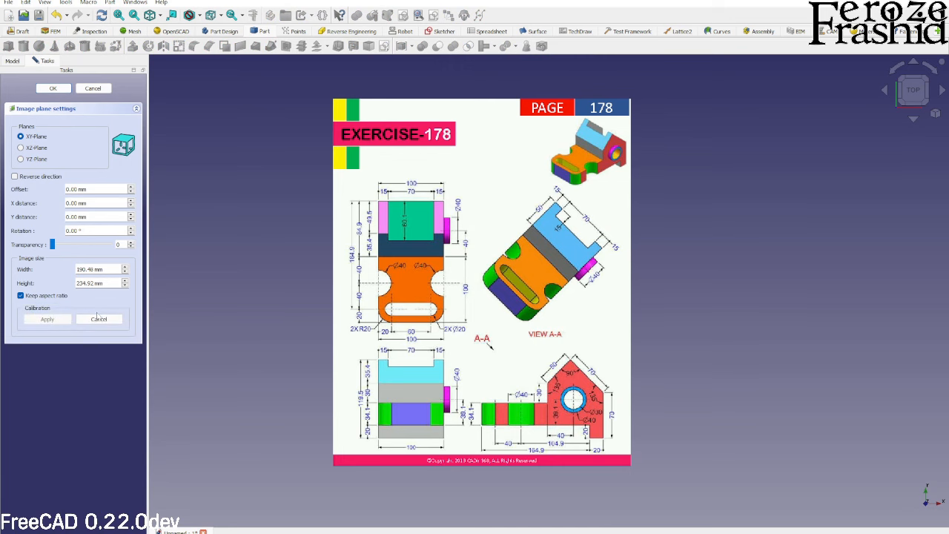
Step: Calibrate the imported drawing along the side view's overall length dimension line, setting that distance to 164.9 mm
scroll(543, 408, "up", 7)
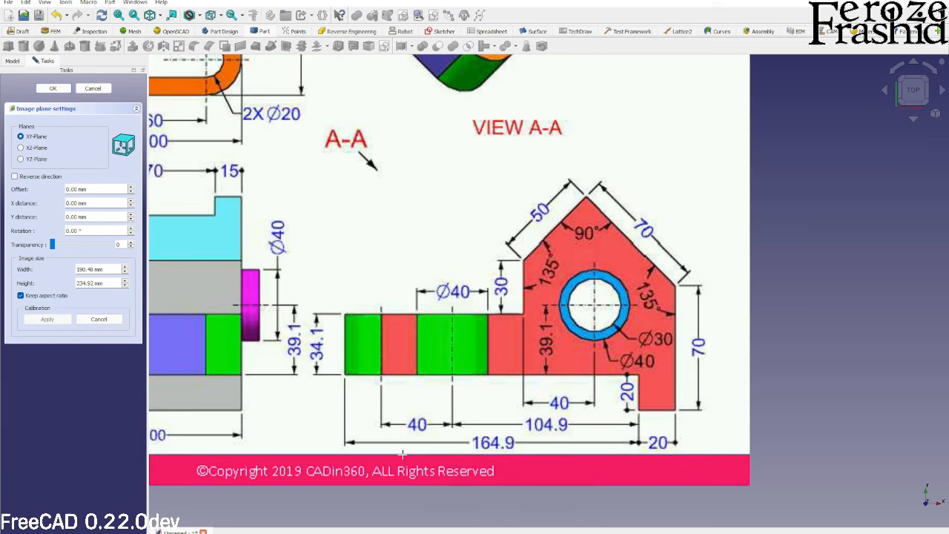
scroll(370, 450, "up", 4)
scroll(281, 444, "down", 2)
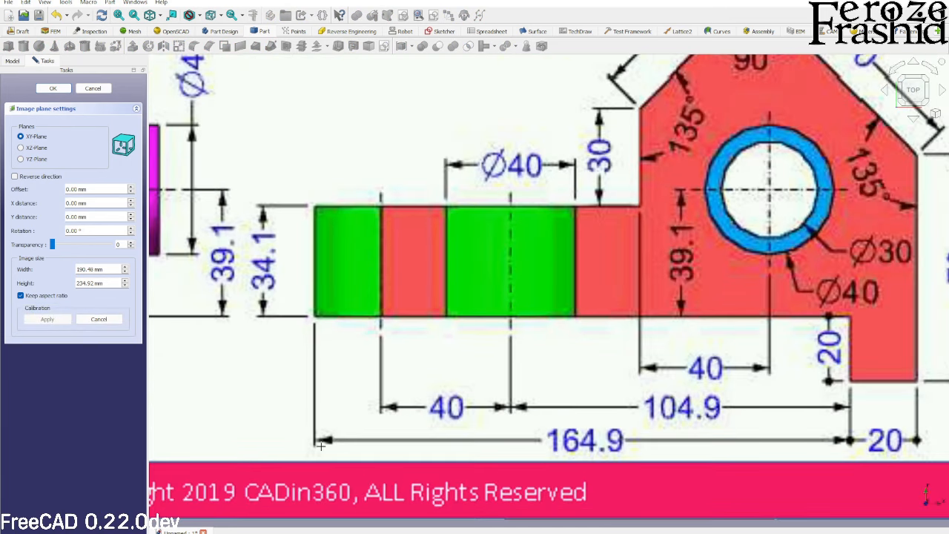
scroll(321, 445, "up", 3)
left_click(318, 441)
scroll(237, 442, "down", 3)
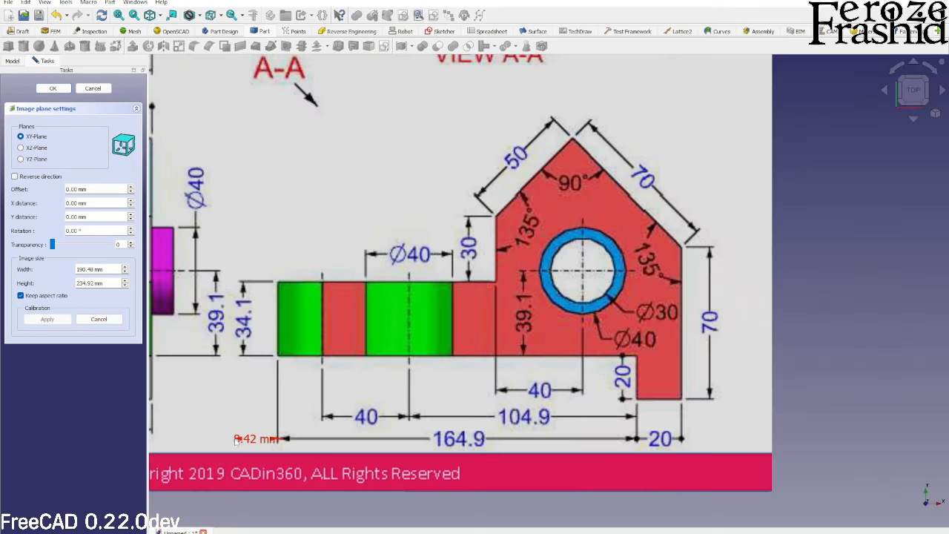
scroll(708, 440, "up", 3)
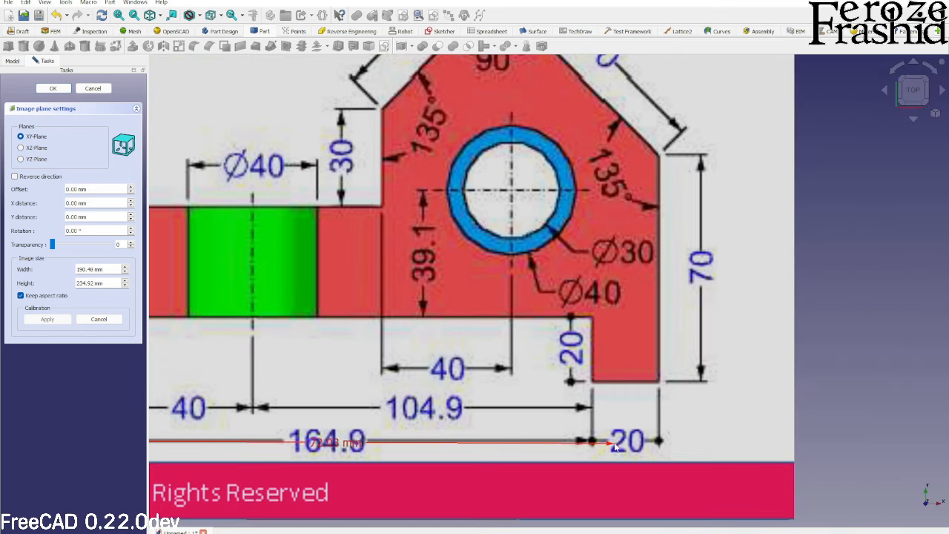
scroll(597, 444, "down", 1)
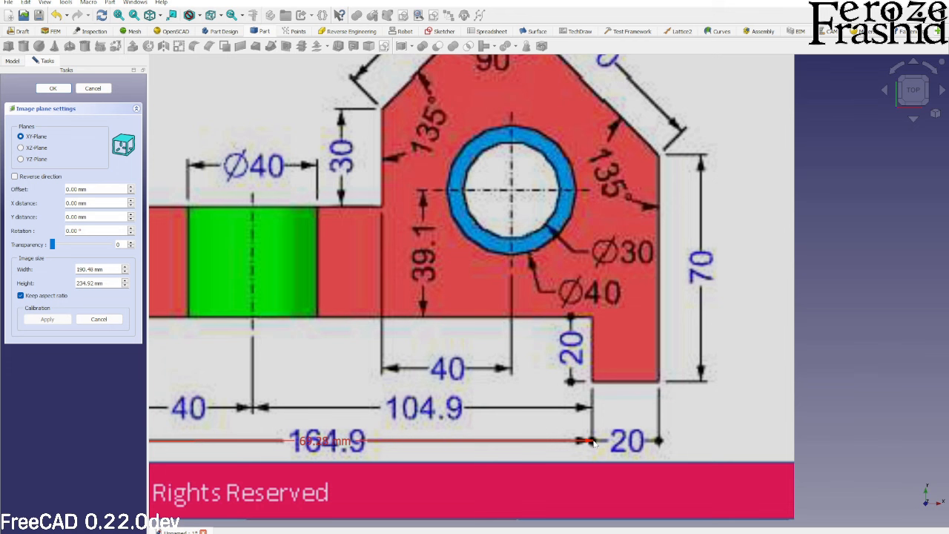
left_click(593, 441)
type("1")
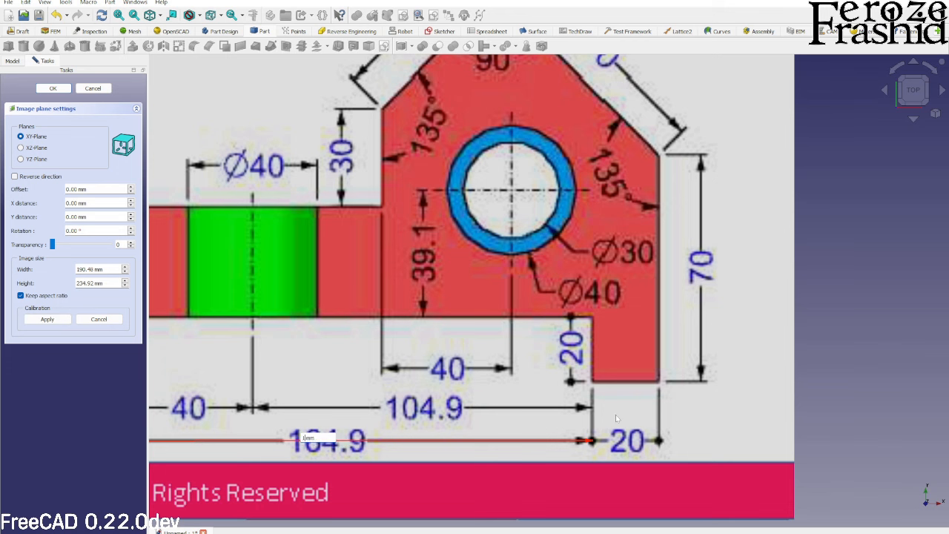
type("64.9")
key("Return")
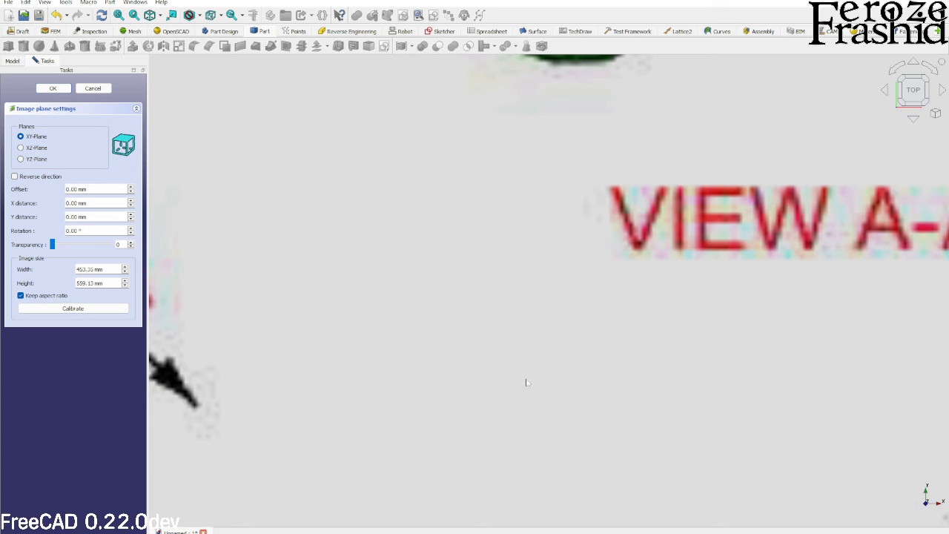
Step: Set the image's transparency to 50, place it on the YZ plane and accept the image plane settings
scroll(474, 343, "down", 5)
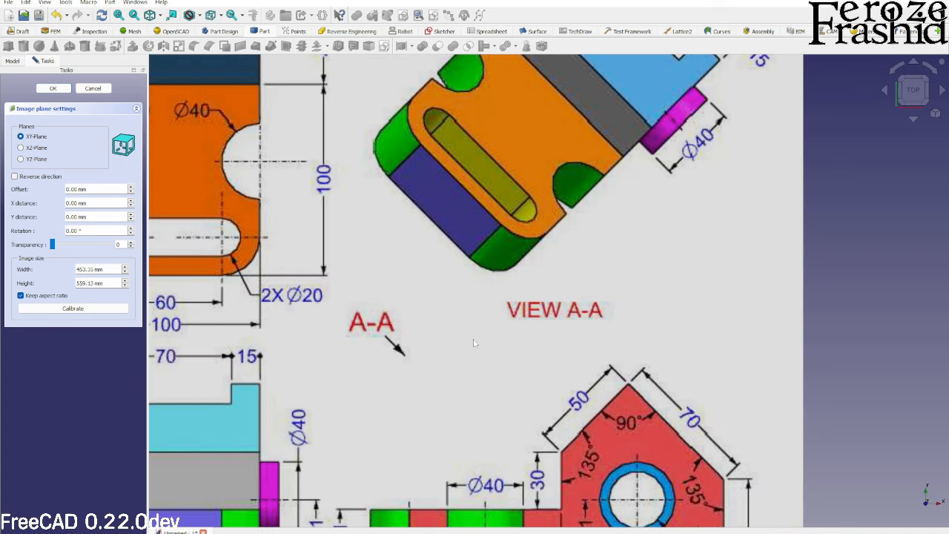
scroll(474, 344, "down", 4)
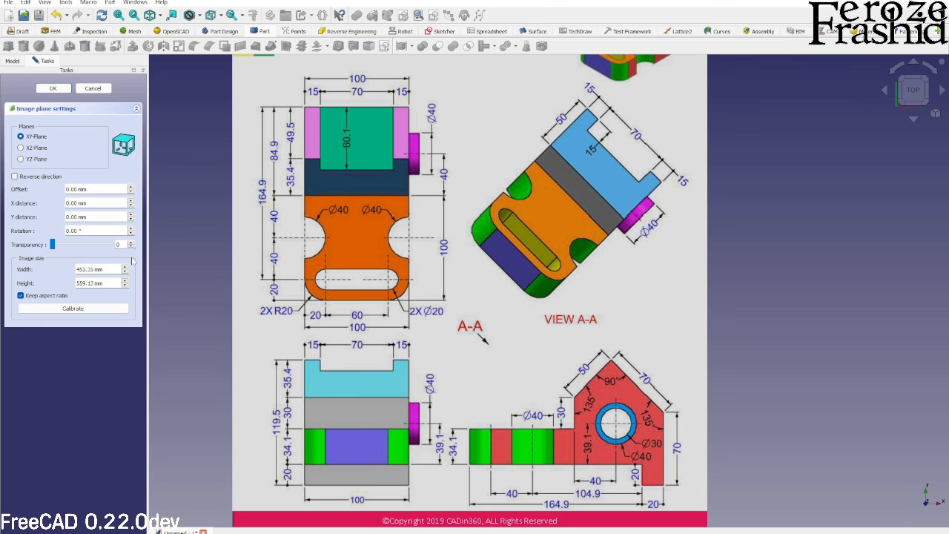
left_click_drag(53, 244, 81, 244)
left_click(36, 159)
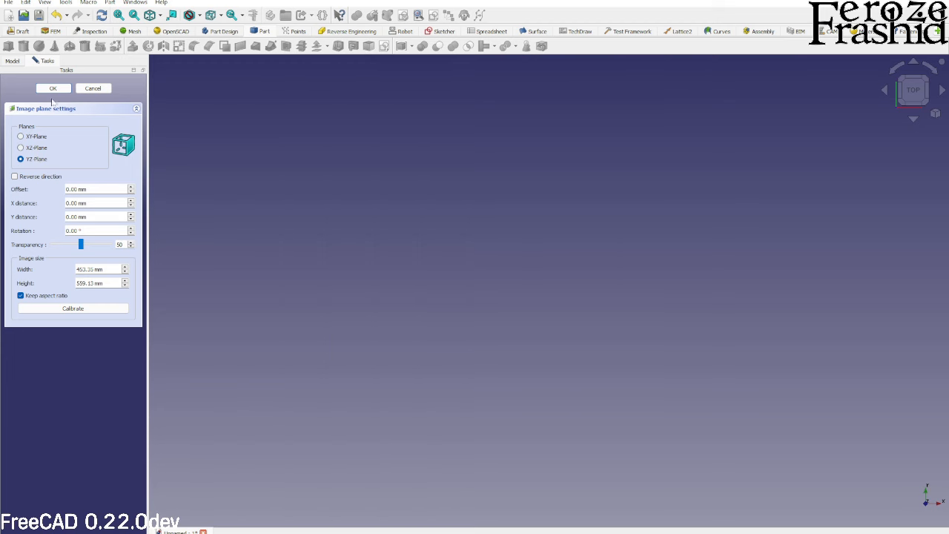
left_click(52, 88)
Step: Face the drawing from the right side and examine its dimensioned views and the isometric picture of the part
mouse_move(486, 256)
middle_mouse_down()
mouse_move(614, 286)
mouse_move(567, 286)
mouse_move(627, 239)
mouse_move(382, 229)
mouse_move(362, 195)
mouse_move(558, 373)
mouse_move(312, 258)
mouse_move(531, 387)
mouse_move(511, 214)
middle_mouse_up()
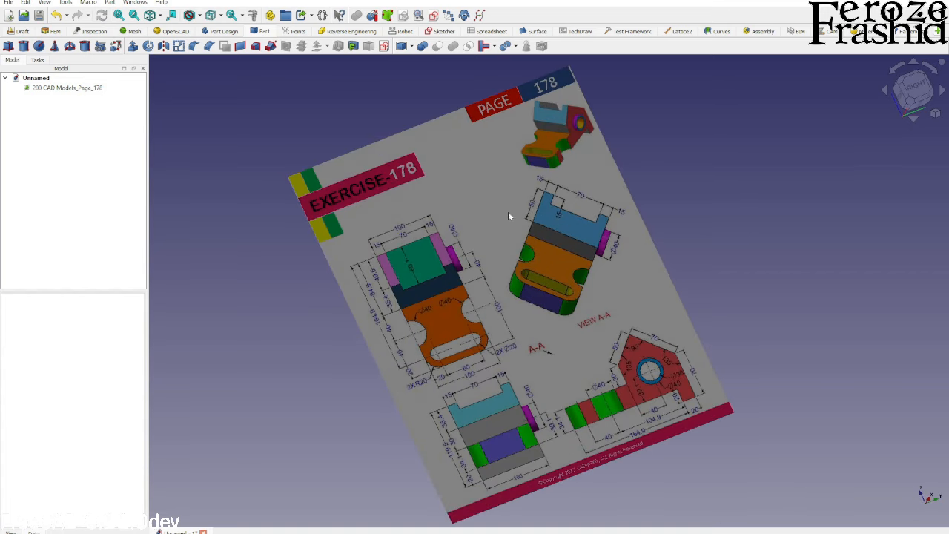
left_click(913, 87)
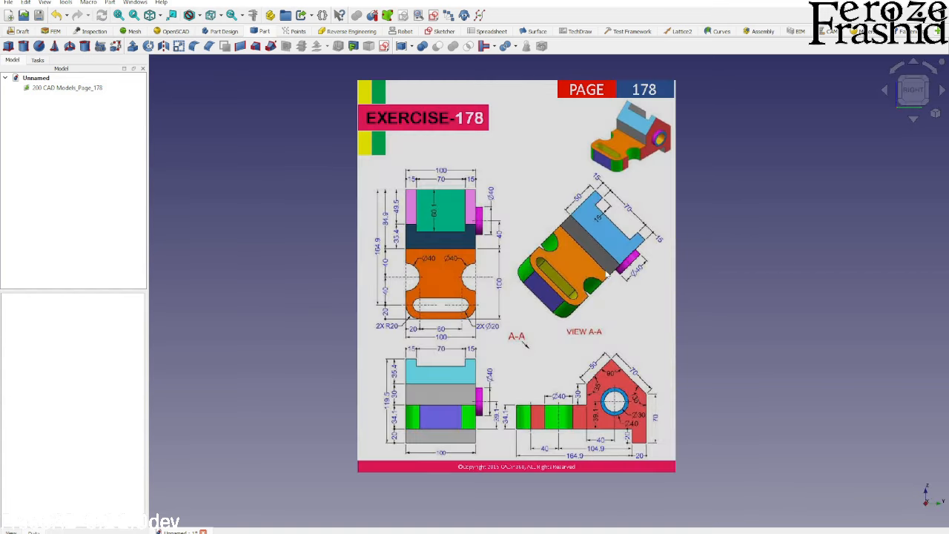
scroll(608, 274, "down", 2)
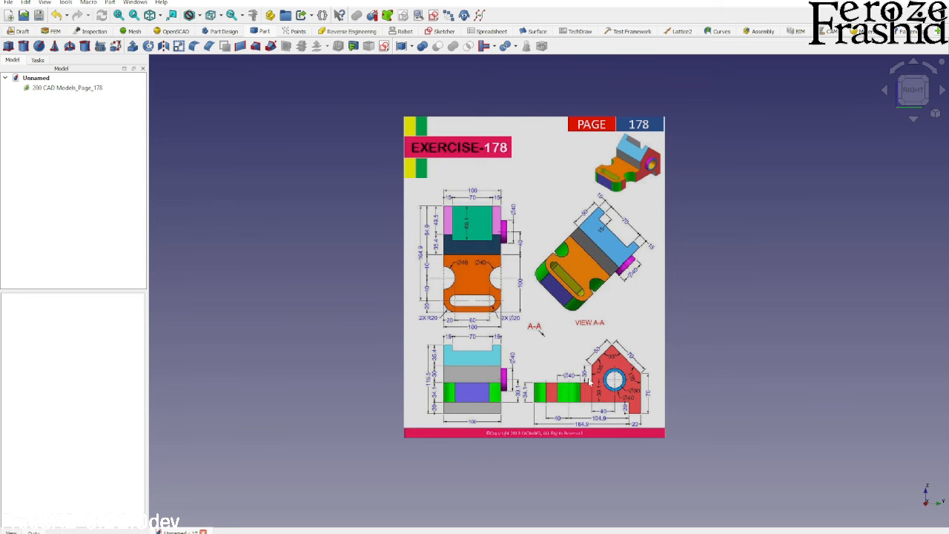
scroll(615, 236, "up", 1)
scroll(615, 235, "up", 2)
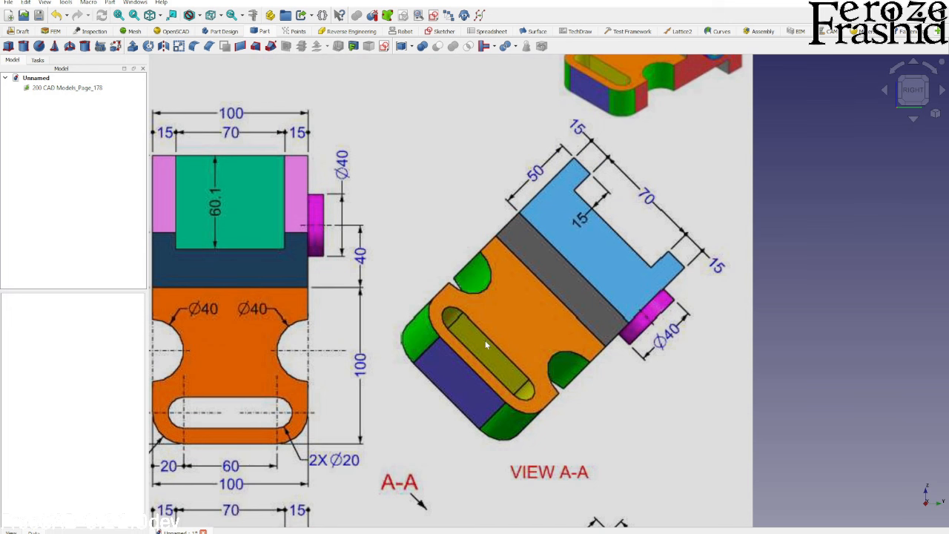
scroll(485, 340, "down", 2)
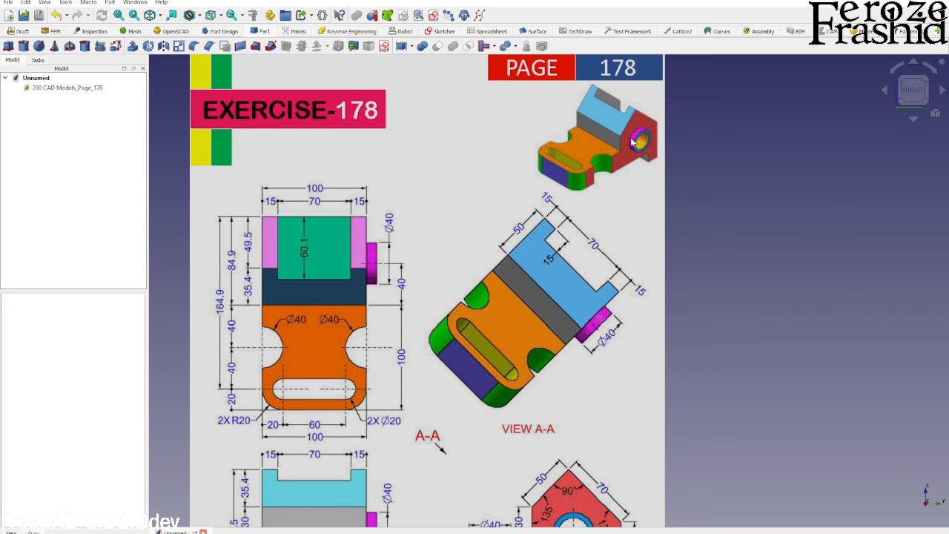
scroll(630, 137, "down", 2)
scroll(591, 309, "down", 1)
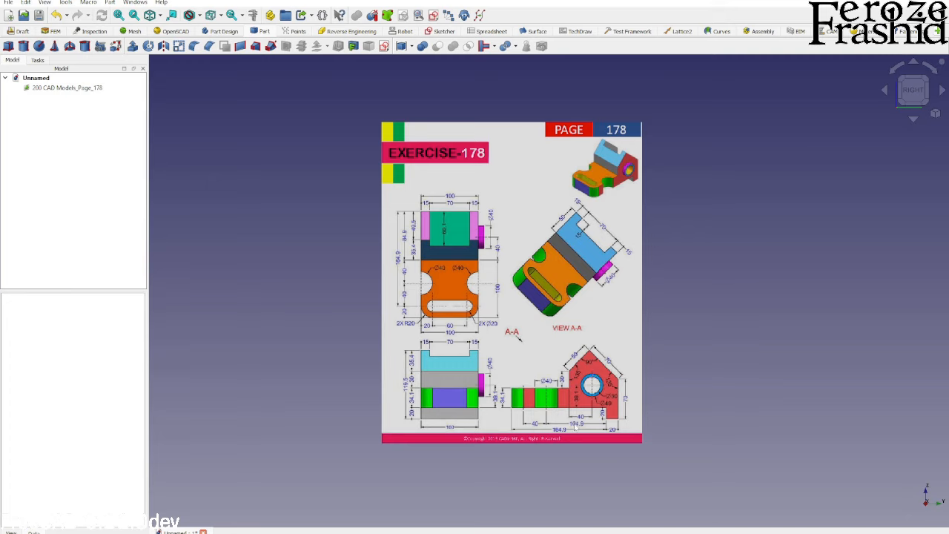
Step: Transform the drawing image vertically so the lower-left corner of the red and green side view sits on the origin
scroll(575, 427, "up", 3)
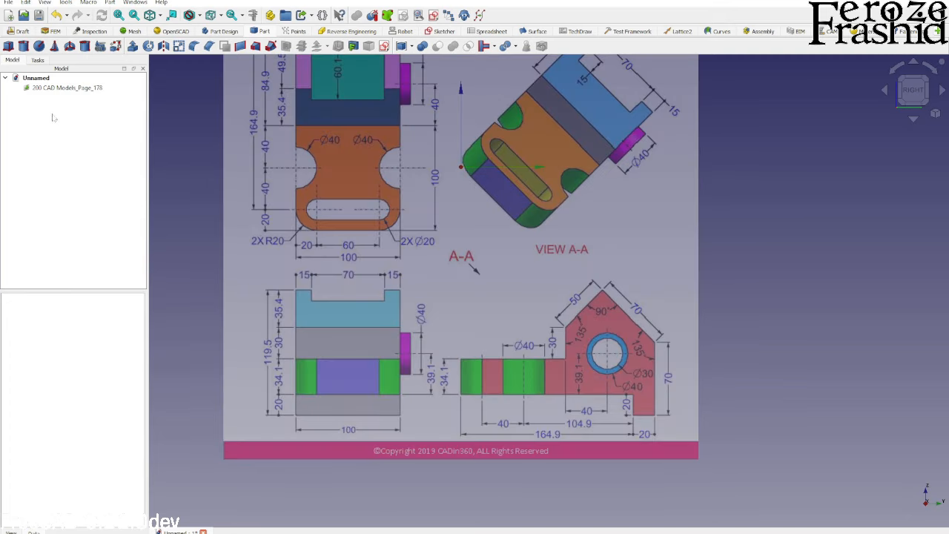
right_click(49, 88)
left_click(78, 106)
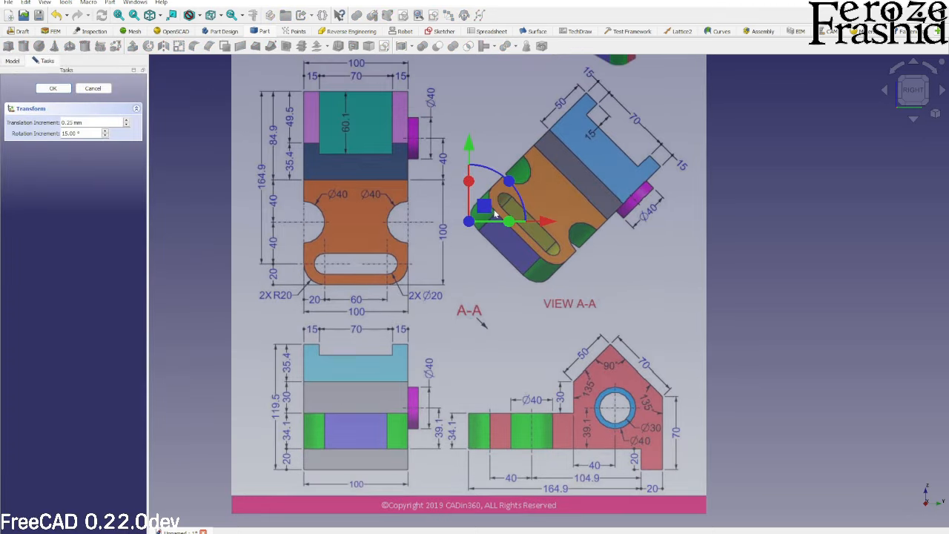
left_click_drag(482, 39, 483, 14)
scroll(541, 317, "down", 2)
scroll(521, 72, "up", 2)
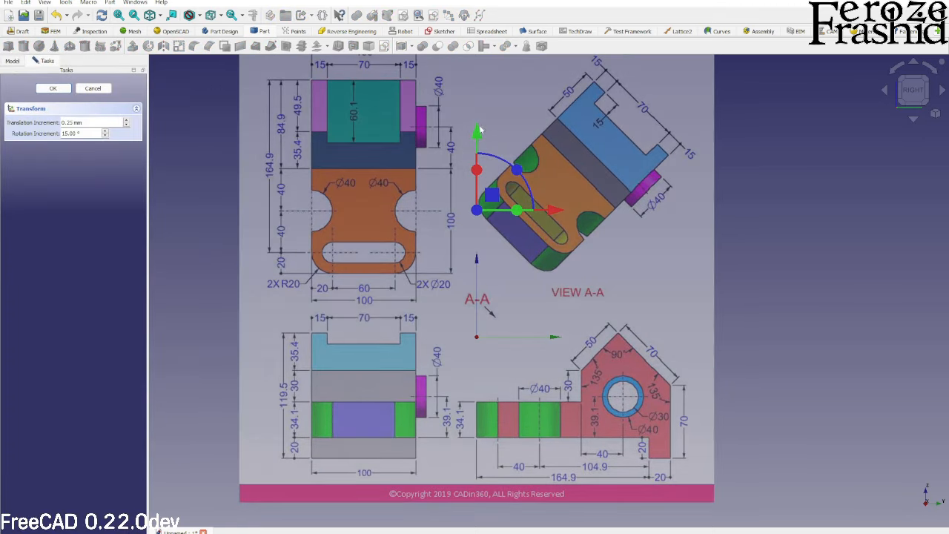
left_click_drag(478, 138, 481, 36)
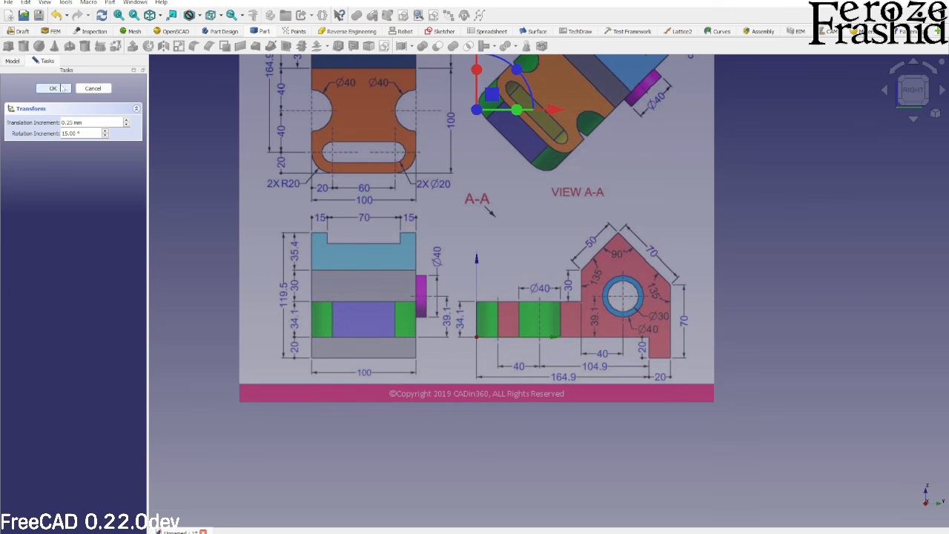
left_click(53, 88)
Step: Switch to the Part Design workbench
scroll(556, 309, "down", 1)
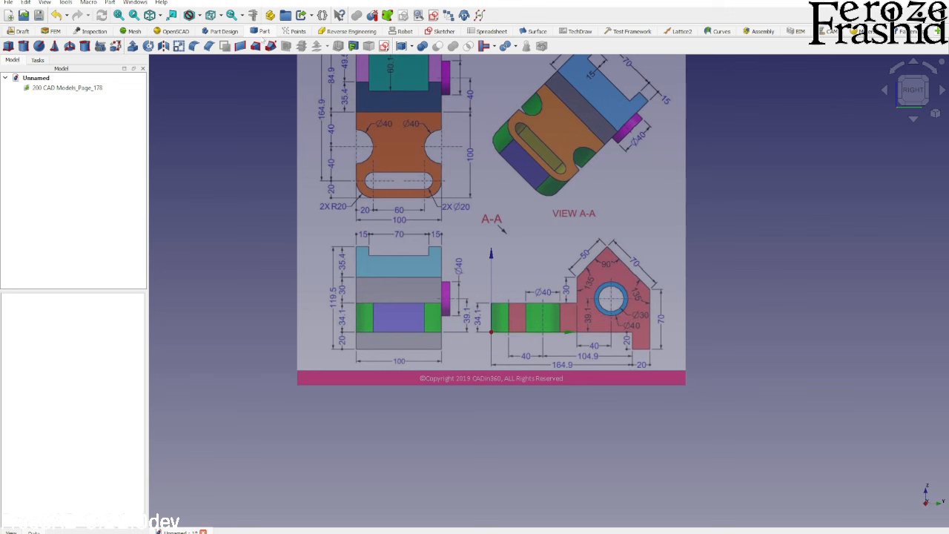
left_click(232, 33)
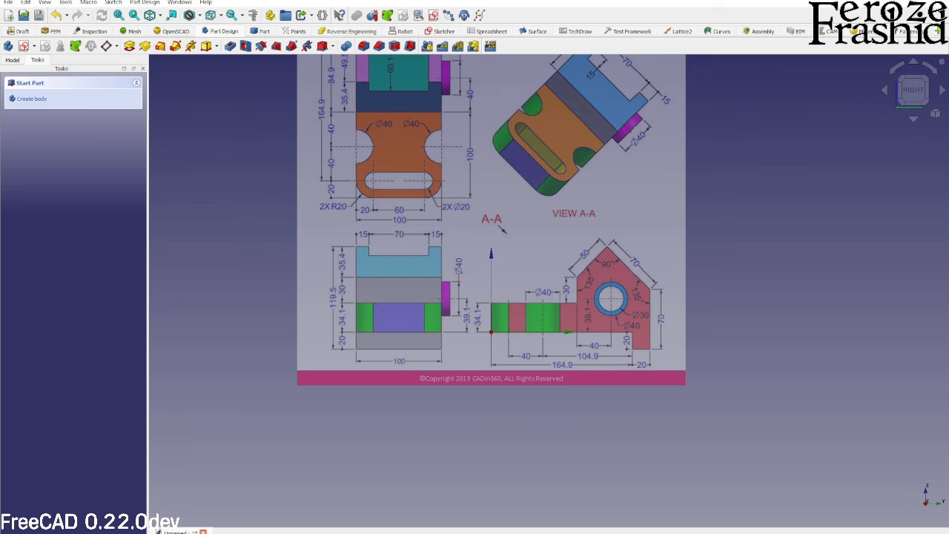
Step: Switch to the web browser and look through the open Blocker issues in FreeCAD's GitHub repository
mouse_move(622, 529)
left_click(605, 506)
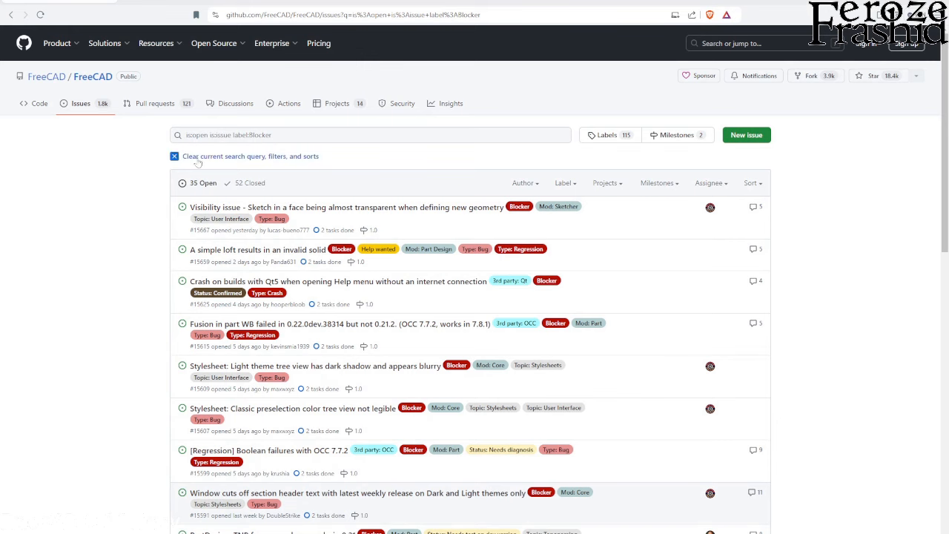
scroll(351, 318, "down", 5)
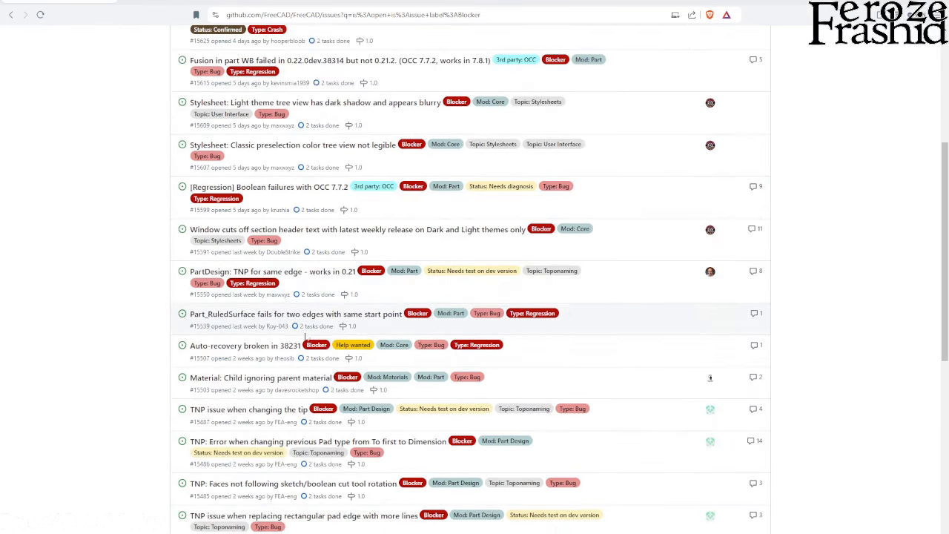
scroll(351, 317, "up", 5)
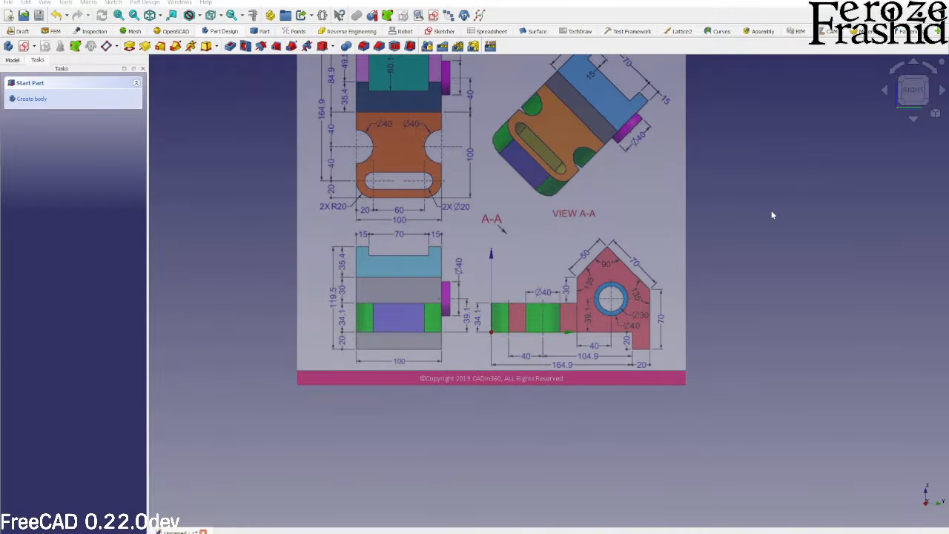
Step: Back in FreeCAD, create a new body and start a sketch on its YZ base plane
scroll(823, 401, "down", 4)
scroll(735, 214, "up", 3)
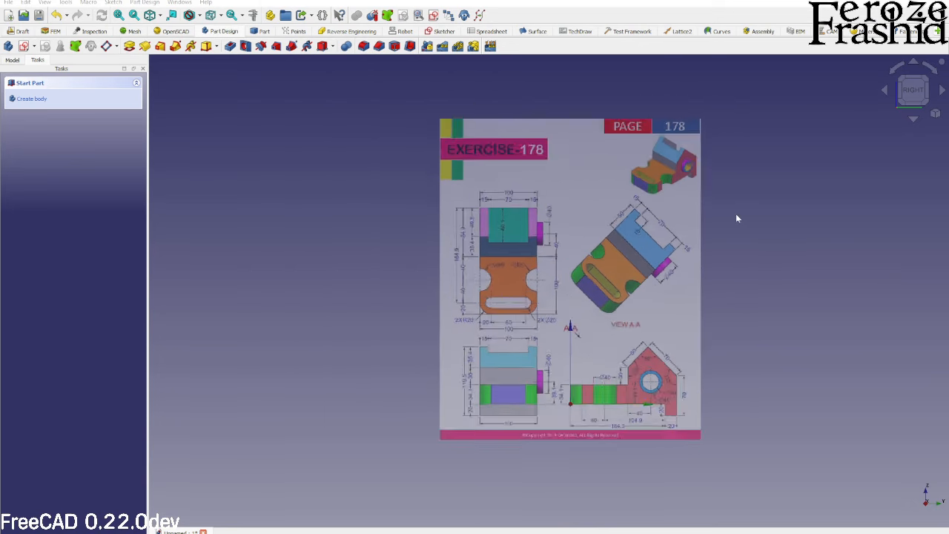
scroll(619, 219, "up", 1)
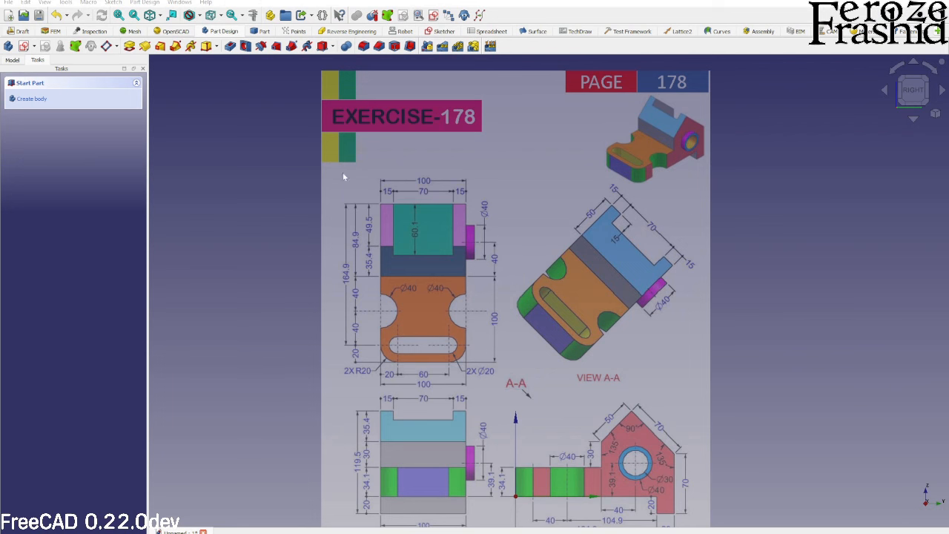
left_click(30, 98)
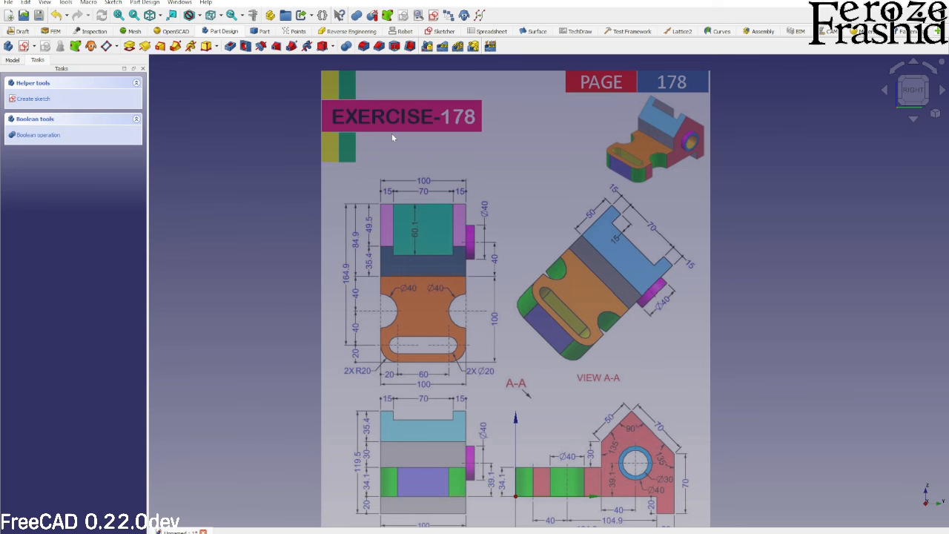
scroll(393, 138, "down", 1)
scroll(480, 307, "up", 1)
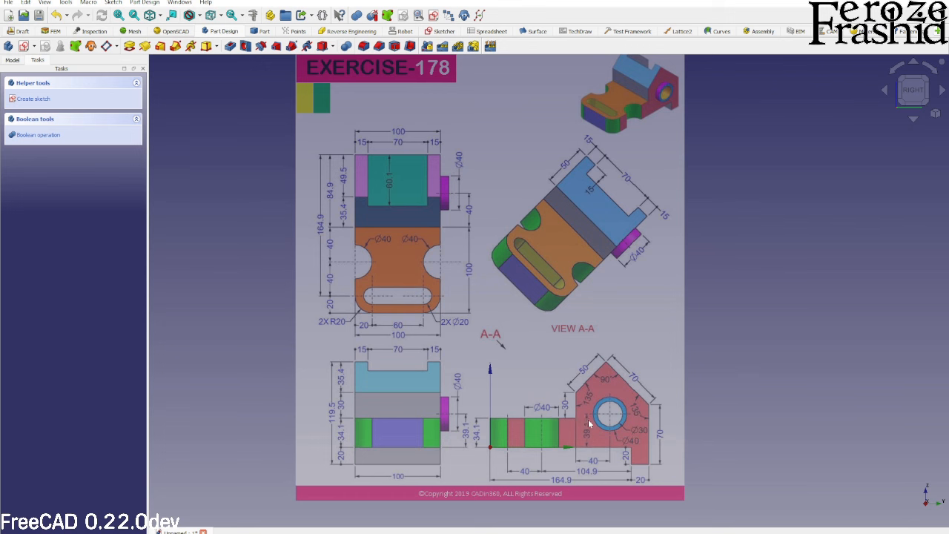
left_click(44, 98)
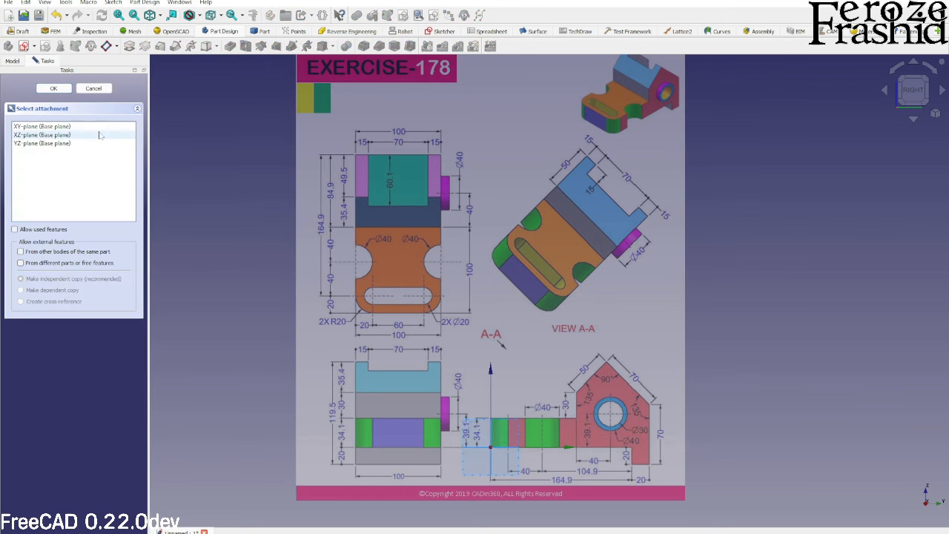
left_click(53, 144)
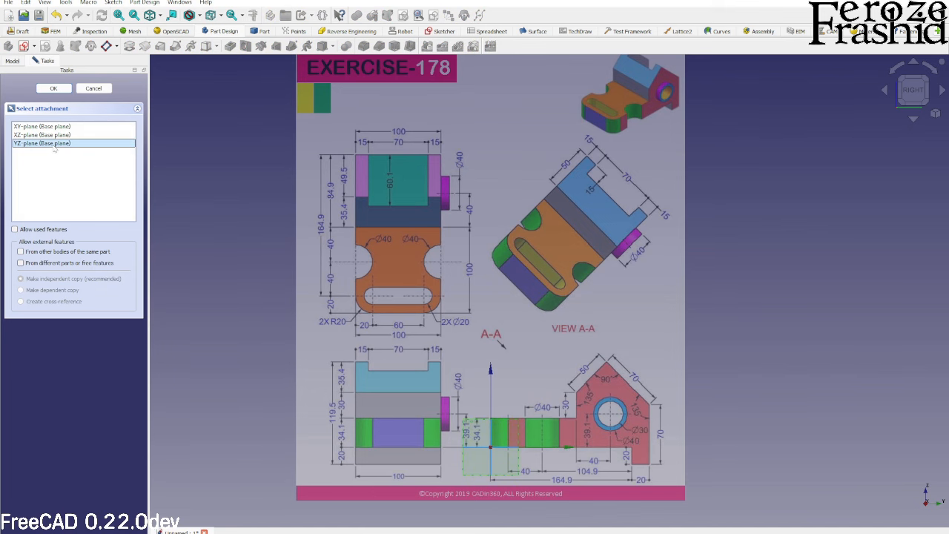
left_click(53, 88)
Step: Trace the outline of the red and green side view as a closed nine-line polyline that starts and ends at the origin
scroll(667, 467, "up", 5)
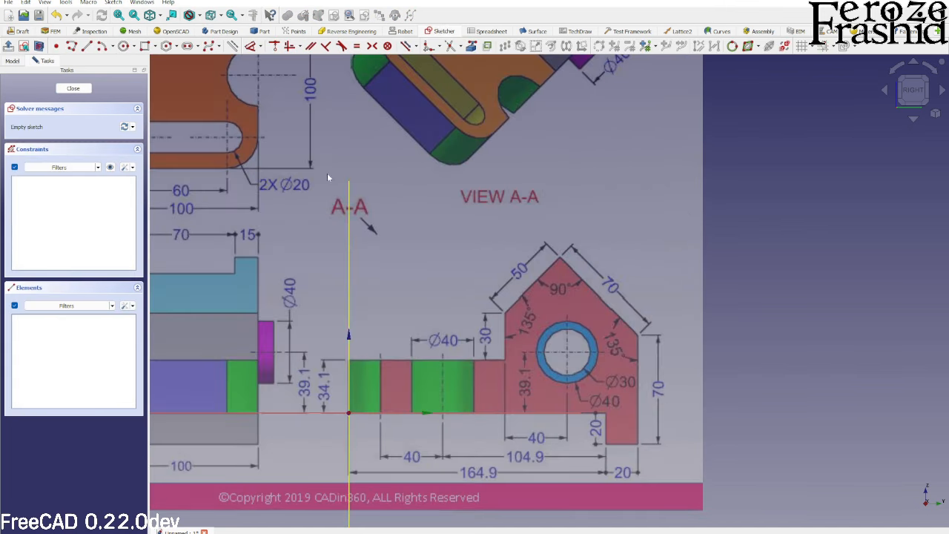
left_click(72, 46)
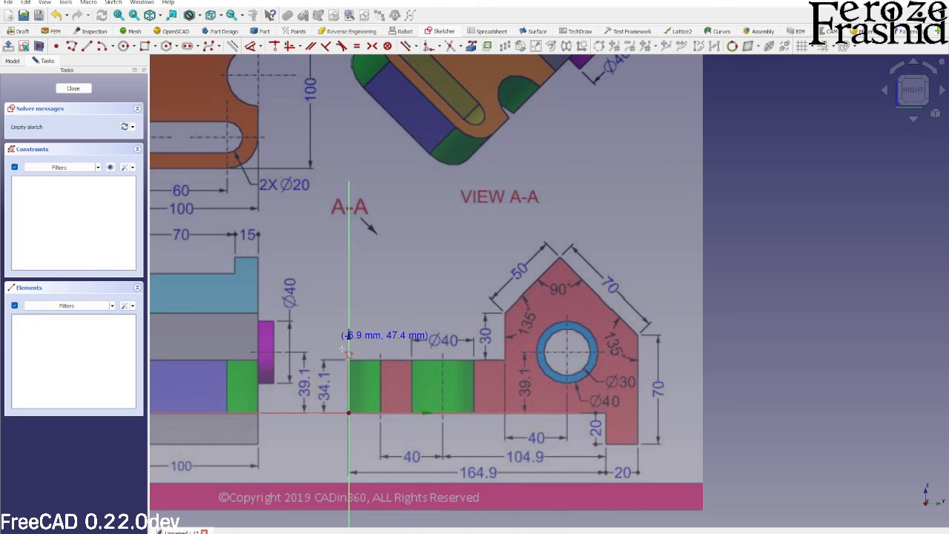
left_click(348, 412)
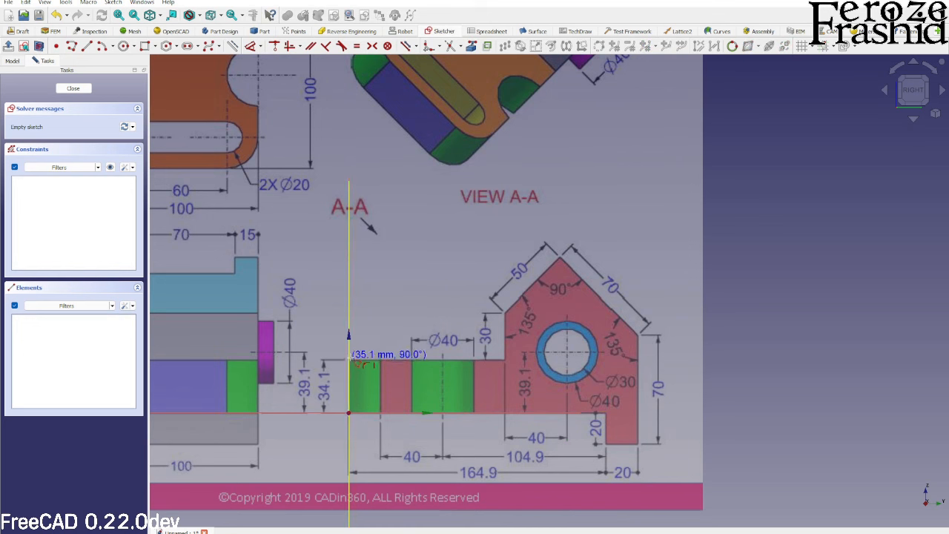
left_click(348, 361)
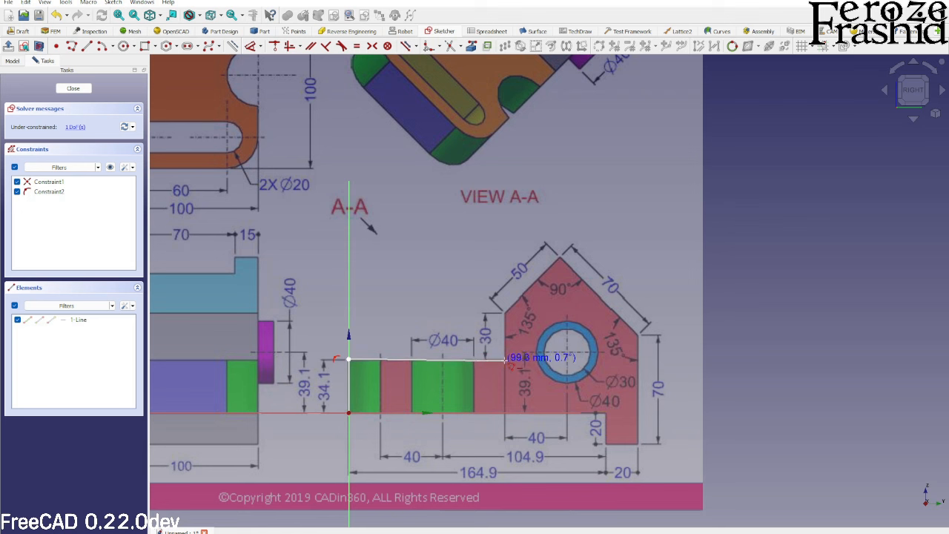
left_click(504, 360)
left_click(502, 315)
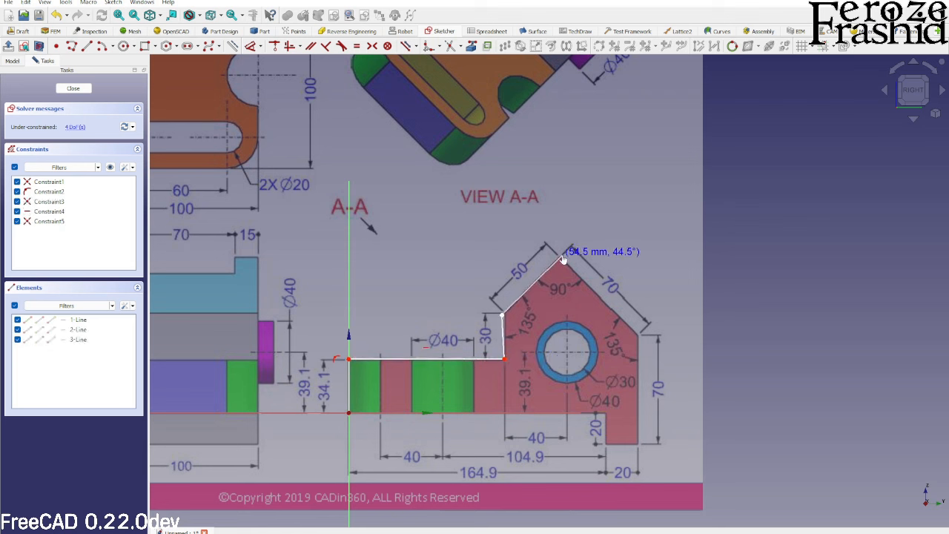
left_click(563, 257)
left_click(638, 335)
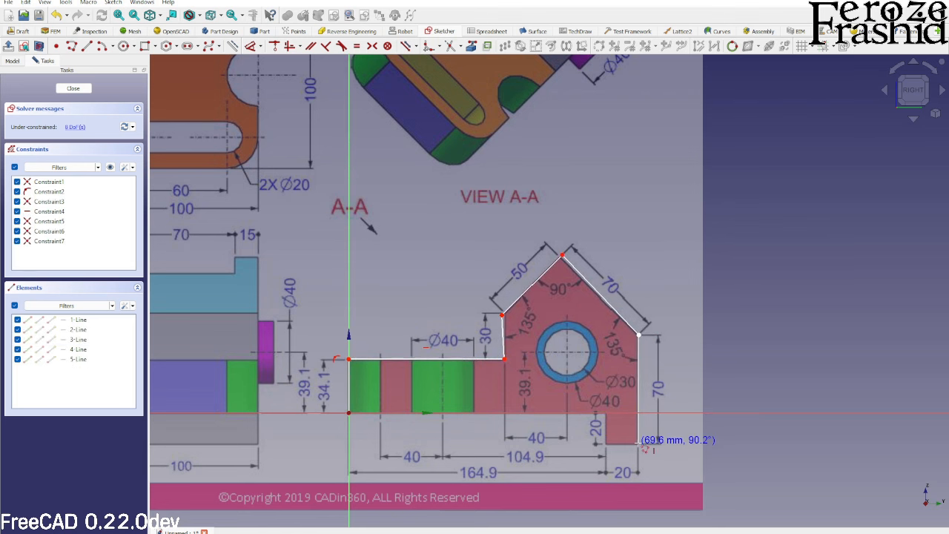
left_click(639, 444)
left_click(606, 444)
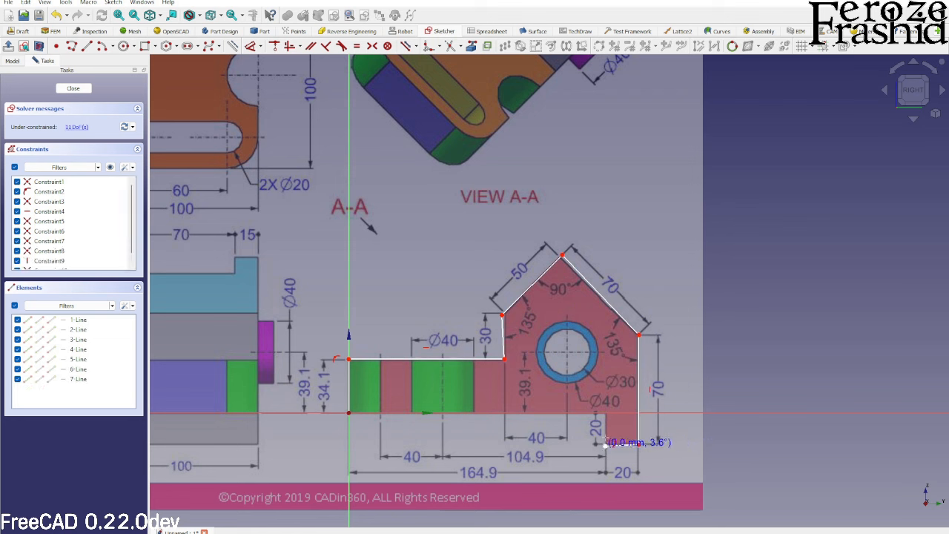
left_click(605, 415)
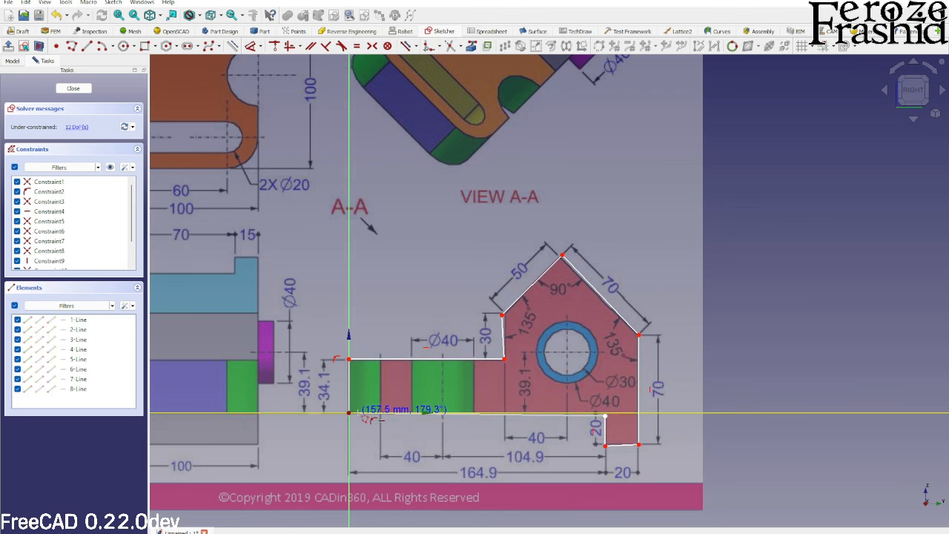
left_click(349, 412)
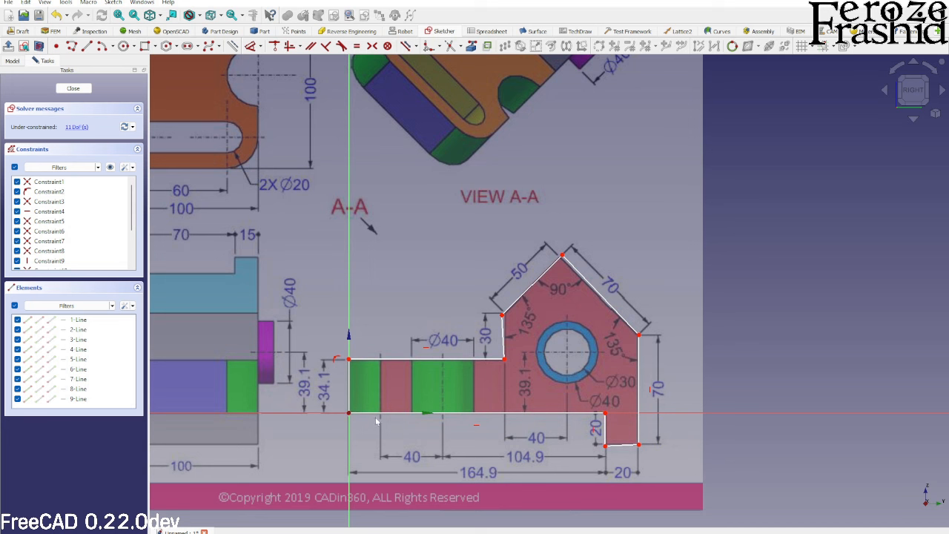
Step: Constrain the short step edge below the left slope to vertical and the bottom edge of the foot to horizontal
left_click(505, 354)
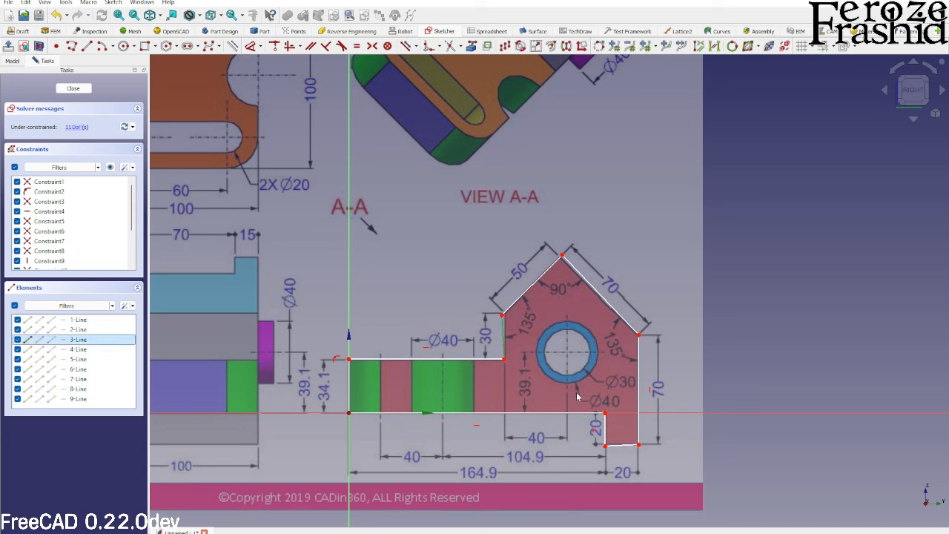
key("v")
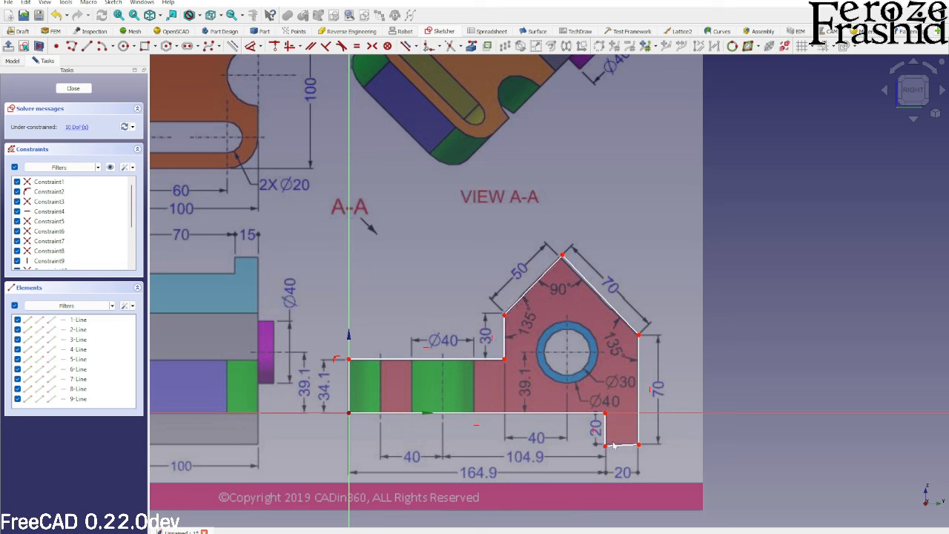
left_click(614, 446)
key("h")
Step: Dimension the profile's left vertical edge at the origin to 34.1 mm
left_click(350, 386)
key("d")
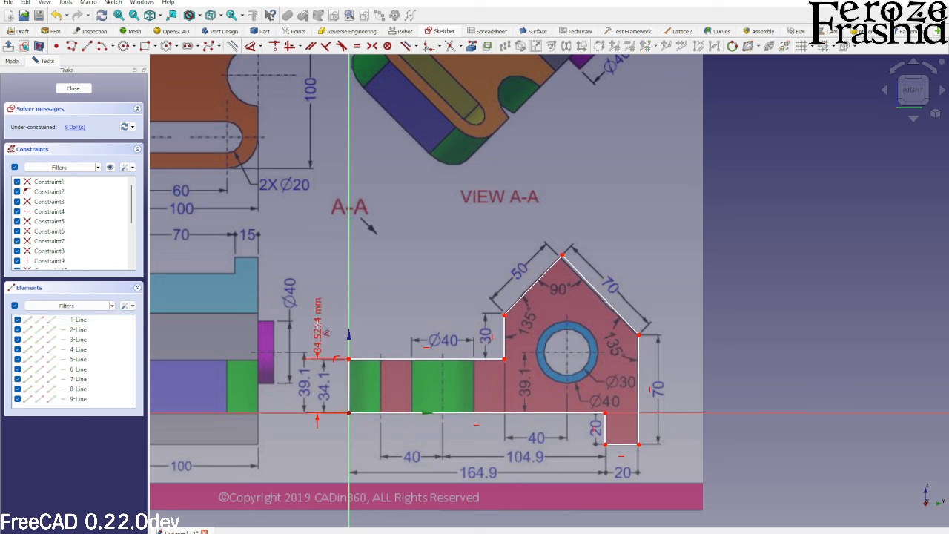
left_click(321, 329)
type("34")
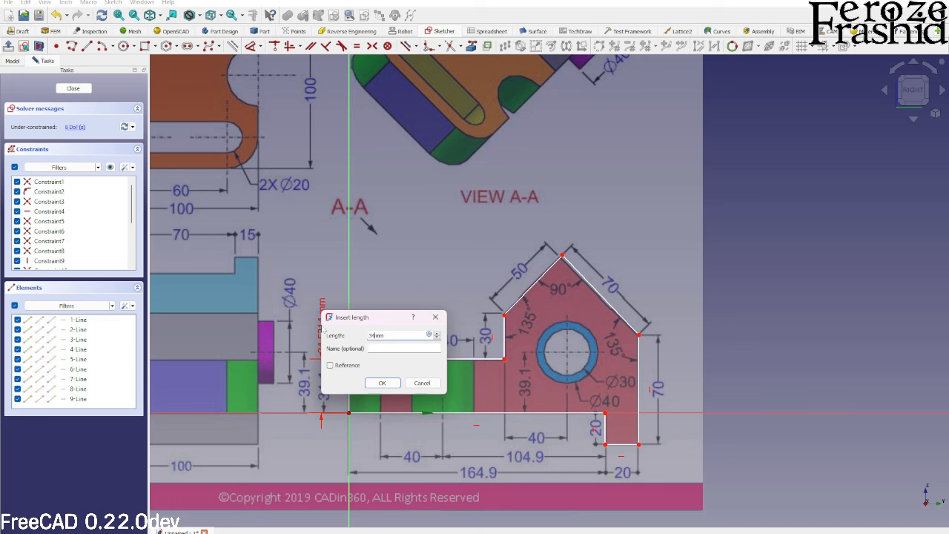
type(".1")
key("Return")
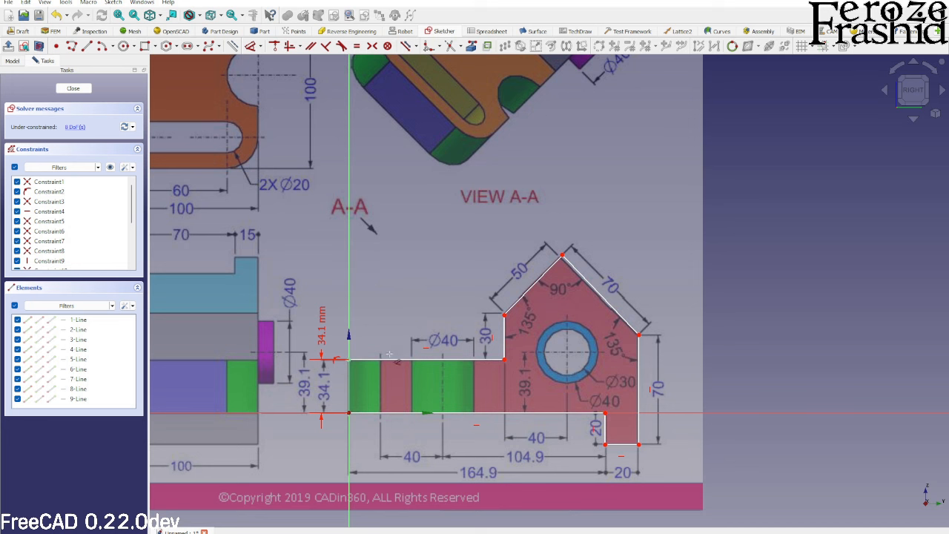
Step: Dimension the long base edge from the origin to the foot to 164.9 mm
left_click(453, 413)
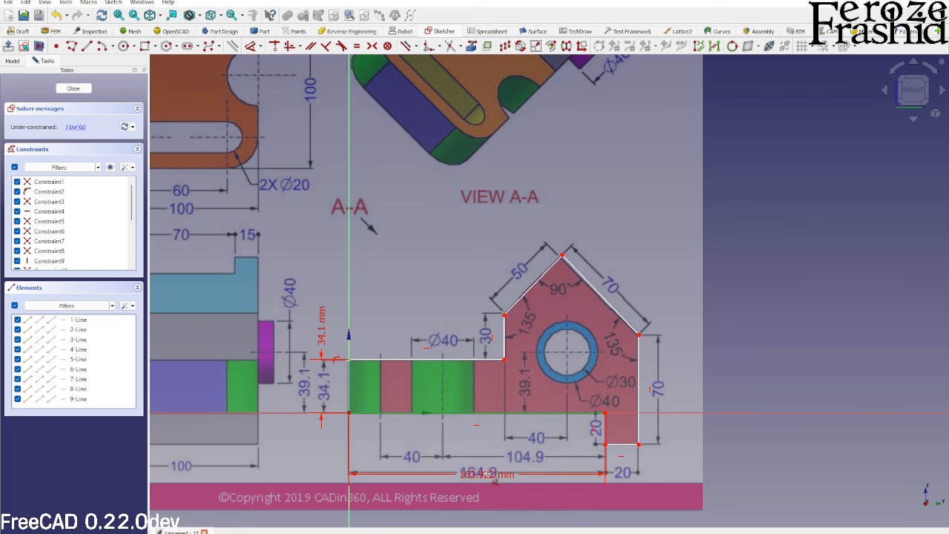
left_click(481, 481)
type("1")
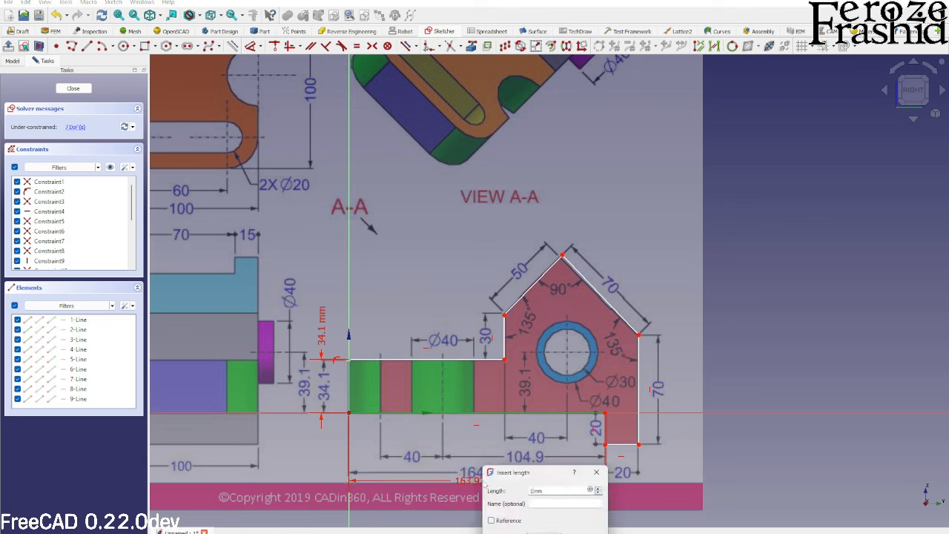
type("64.9")
key("Return")
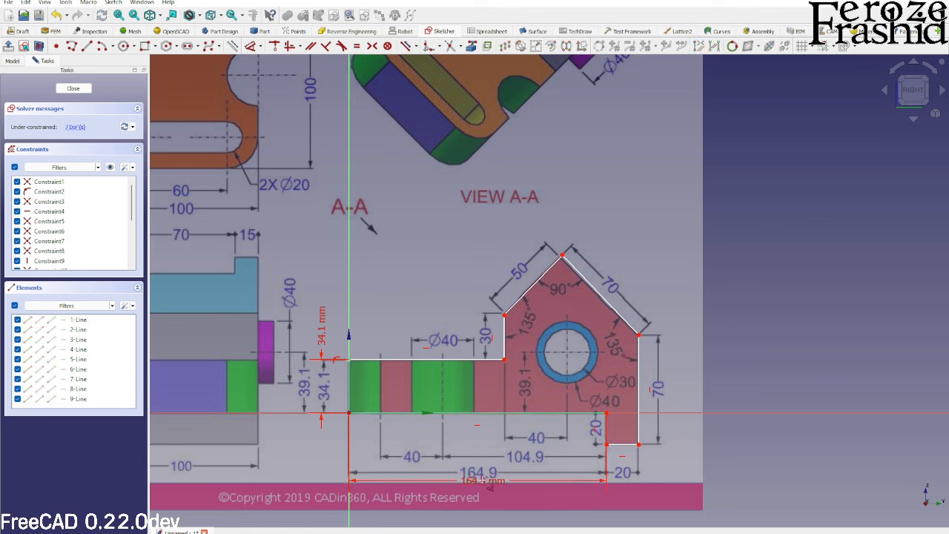
Step: Dimension the foot's bottom edge to 20 mm and the profile's right vertical edge to 70 mm
left_click(626, 445)
left_click(652, 460)
type("20")
key("Return")
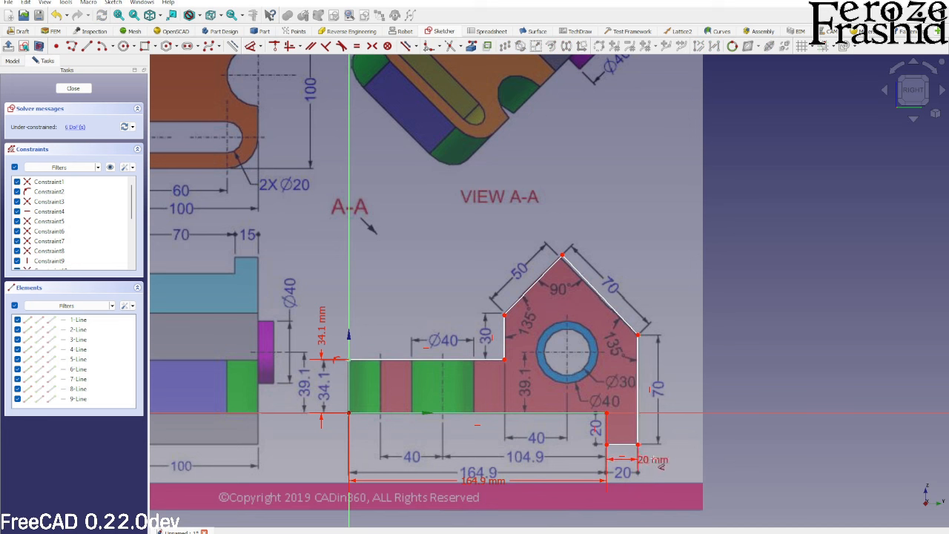
left_click(637, 373)
left_click(656, 378)
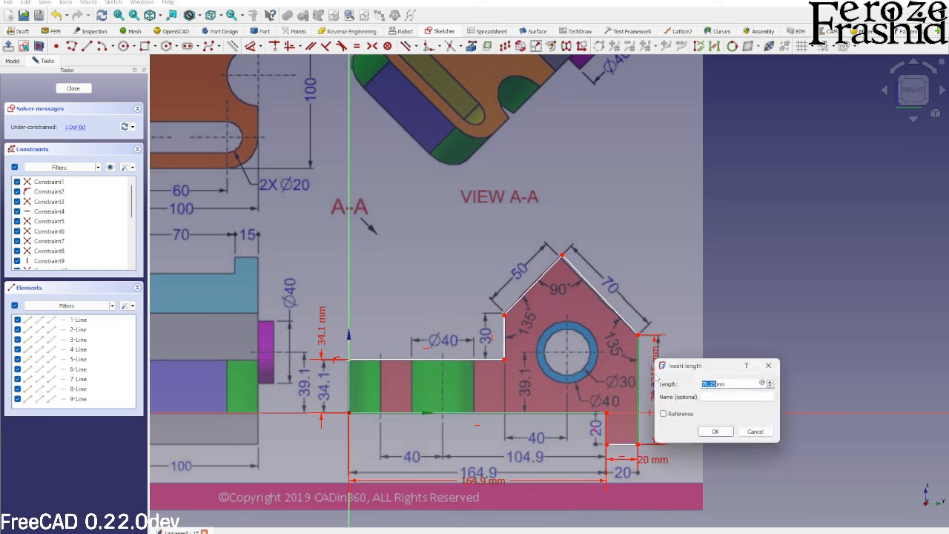
type("70")
key("Return")
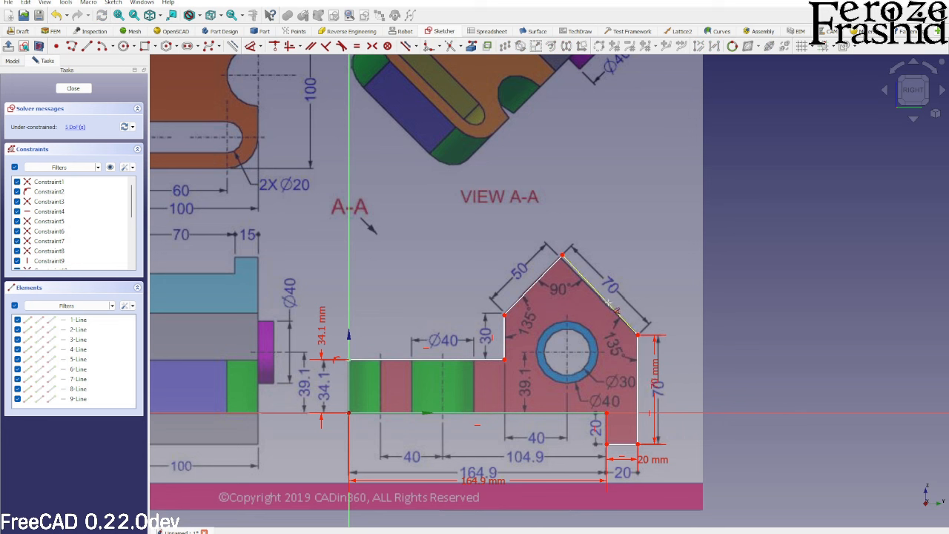
Step: Dimension the right sloped edge to 70 mm and the left sloped edge to 50 mm
left_click(609, 305)
key("d")
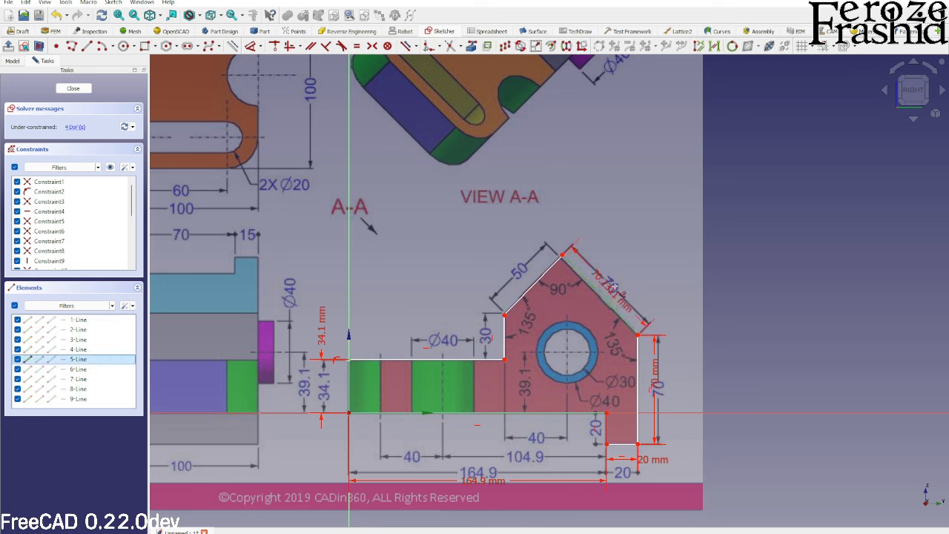
left_click(629, 278)
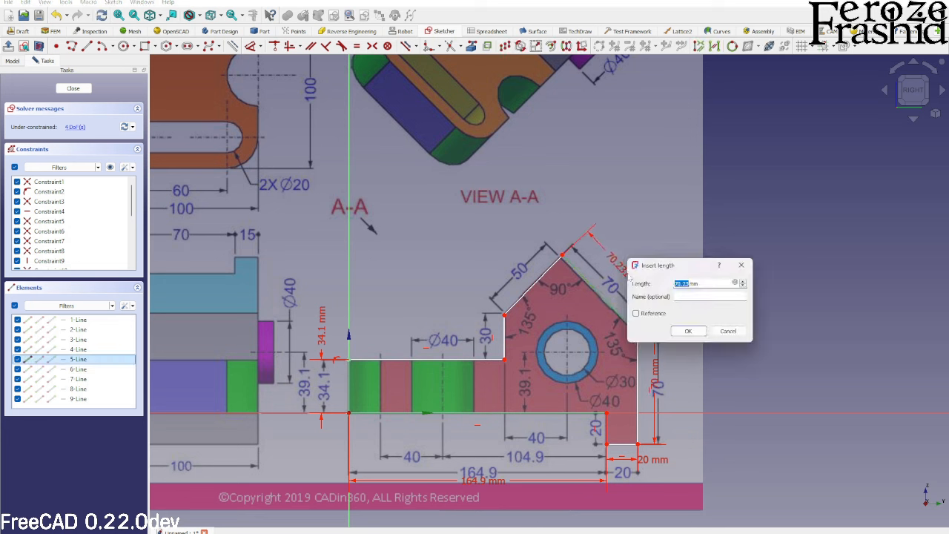
type("7")
key("Return")
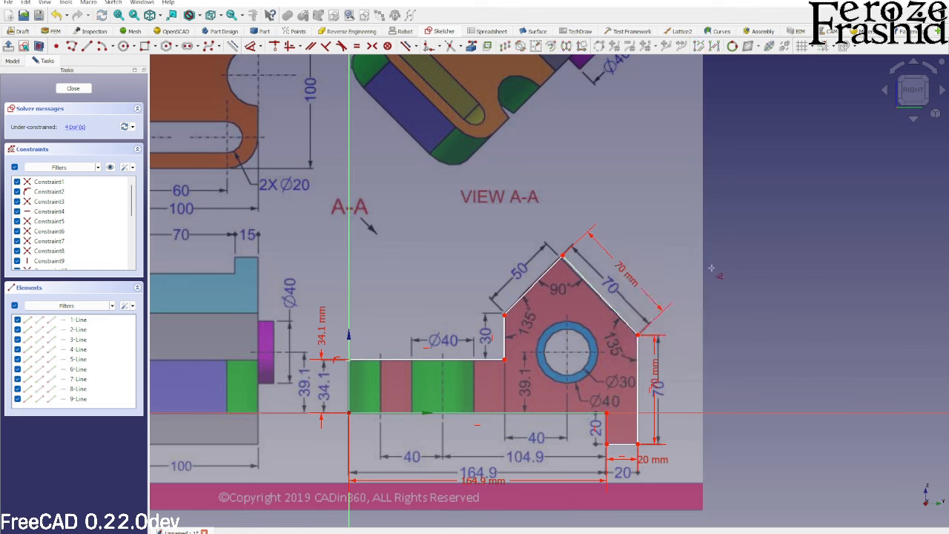
left_click(528, 290)
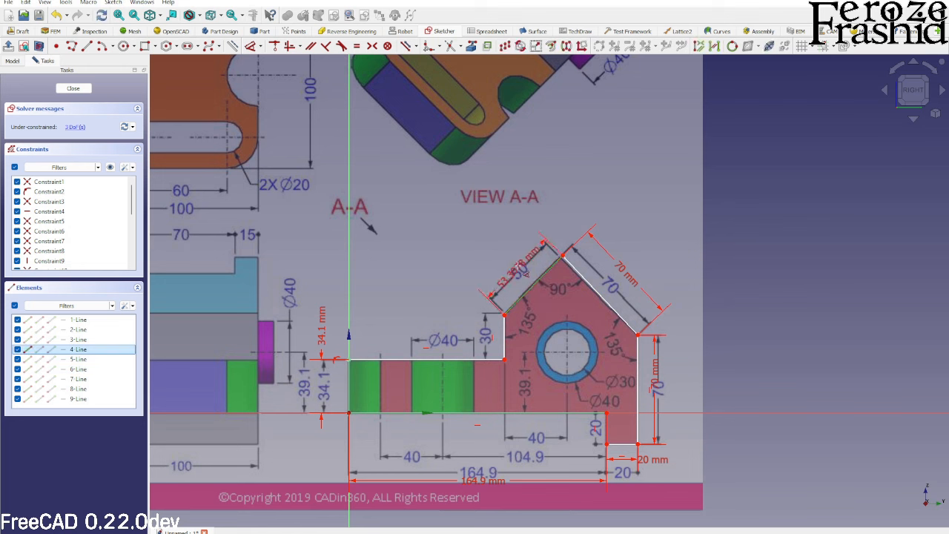
left_click(522, 267)
type("50")
key("Return")
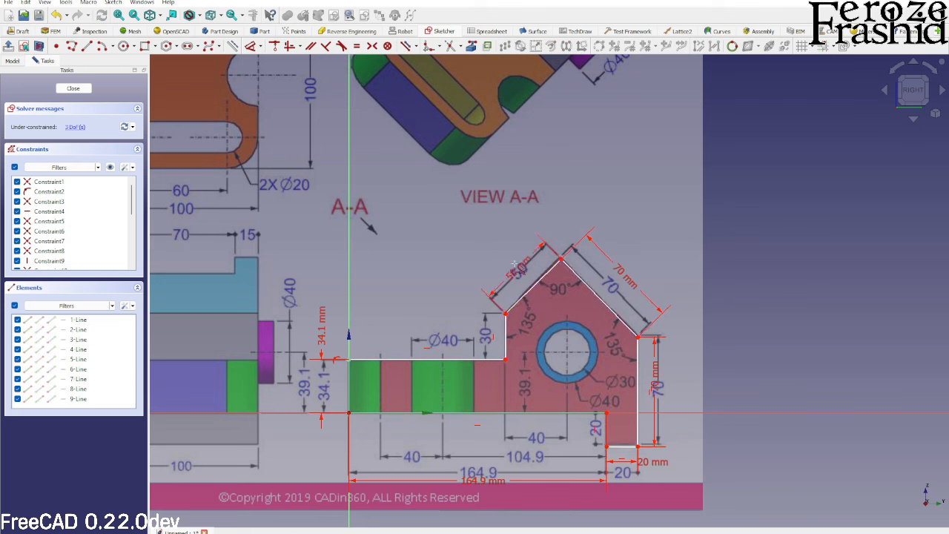
Step: Dimension the short vertical step edge below the left slope to 30 mm
left_click(505, 335)
left_click(481, 332)
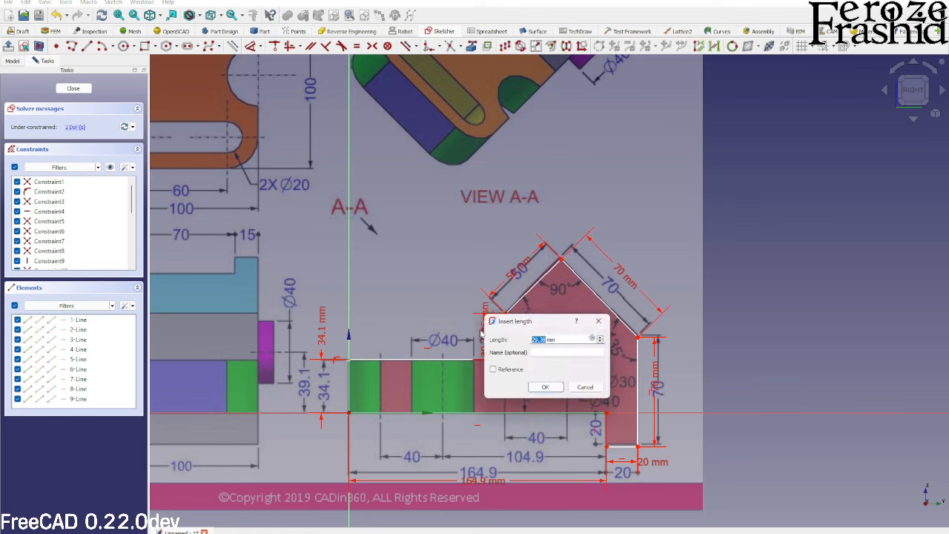
type("30")
key("Return")
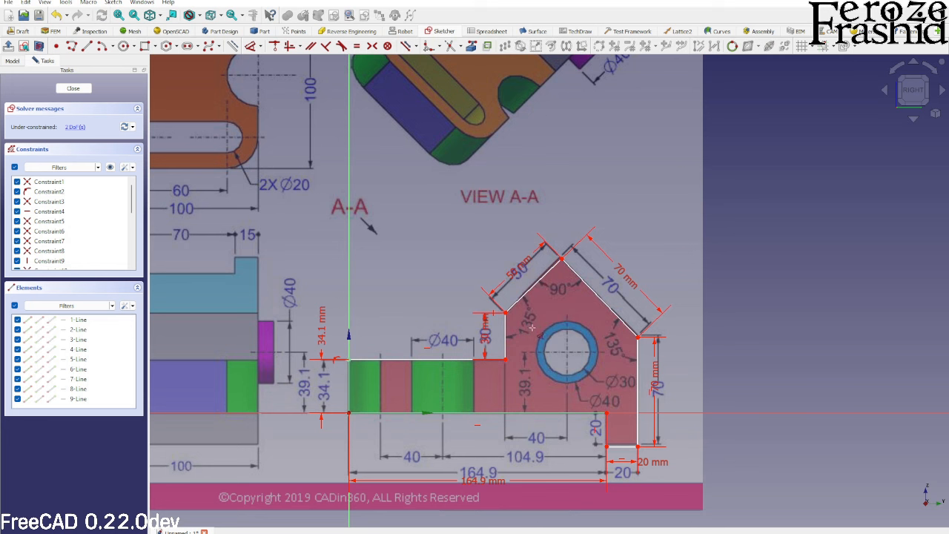
Step: Try to add an angle constraint between the two sloped edges that meet at the peak
left_click(554, 280)
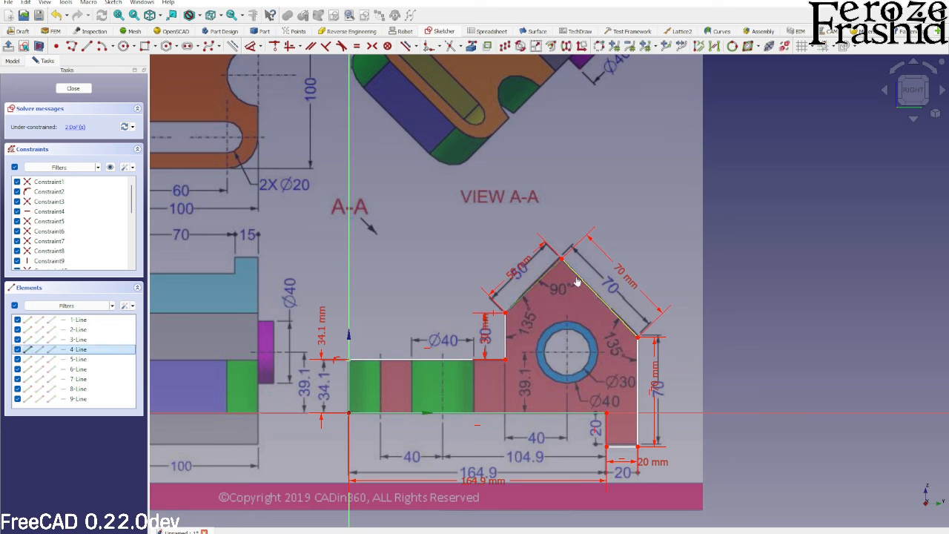
left_click(577, 280)
key("k")
key("a")
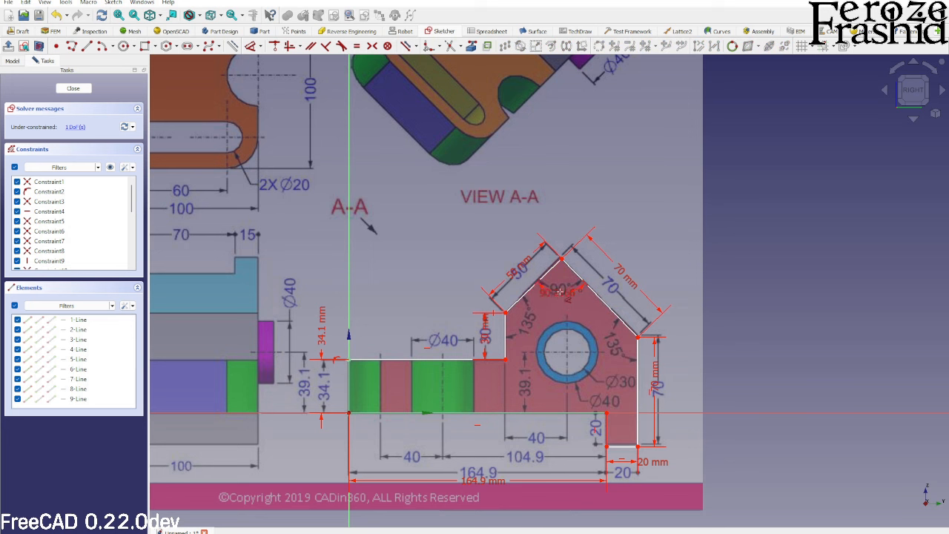
left_click_drag(559, 299, 562, 274)
key("Escape")
key("Escape")
Step: Constrain the two sloped edges meeting at the peak to be perpendicular
left_click(549, 271)
left_click(576, 273)
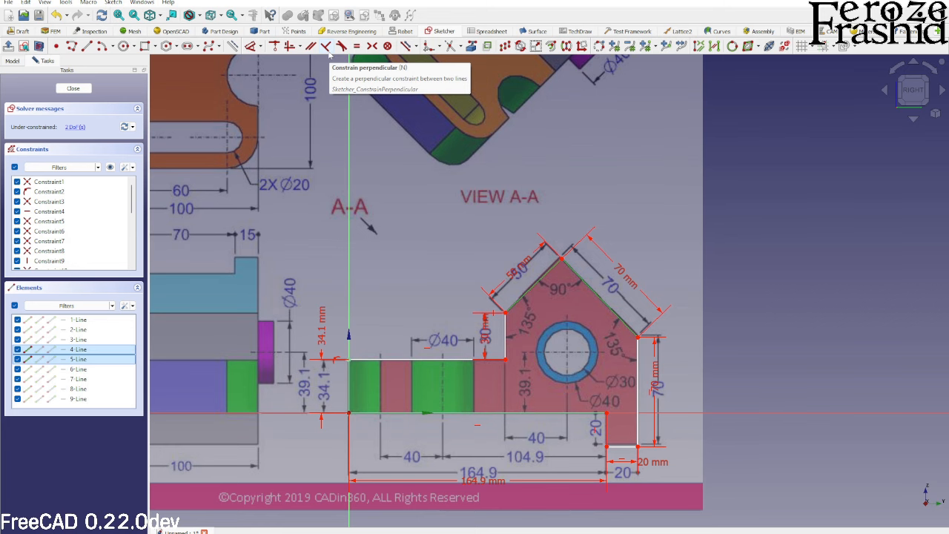
key("n")
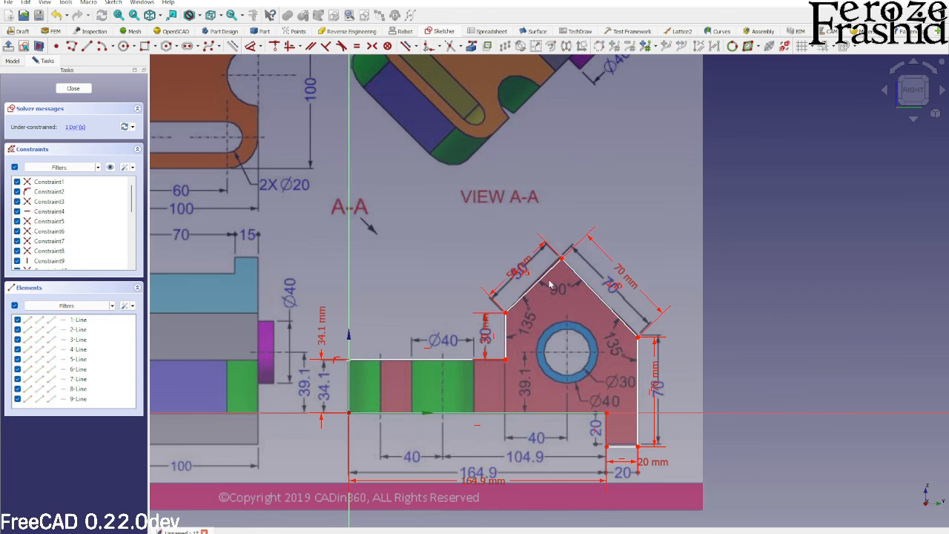
scroll(552, 274, "up", 5)
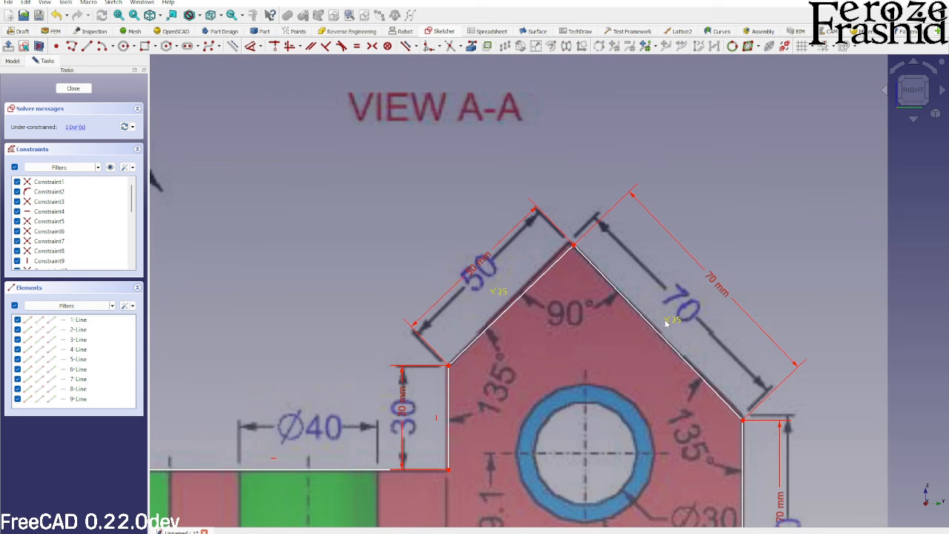
Step: Constrain the angle between the left sloped edge and the short vertical step edge to 135 degrees and reposition its label
scroll(482, 322, "down", 3)
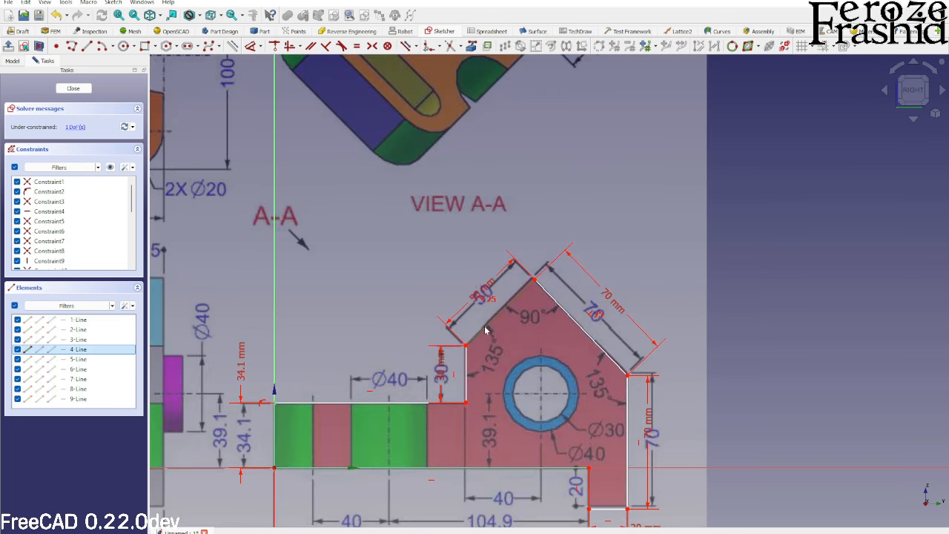
left_click(466, 367)
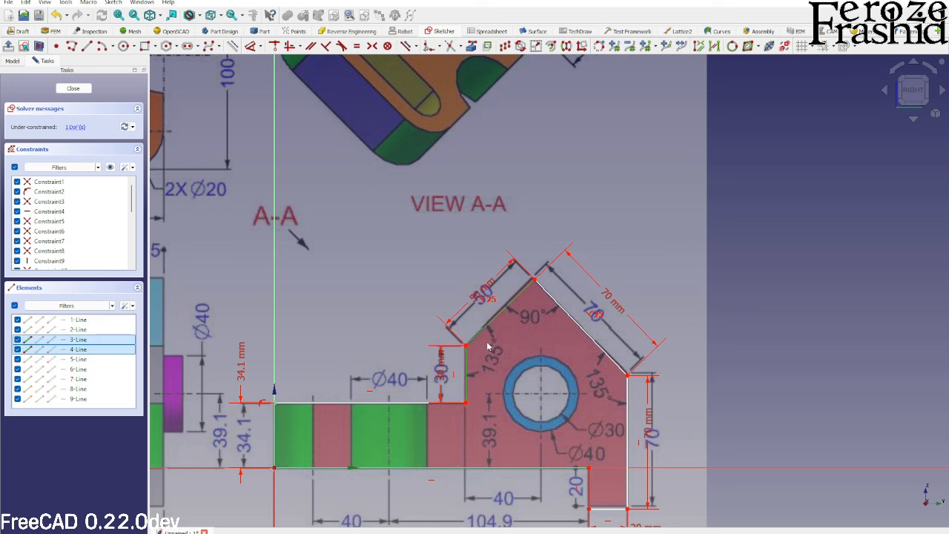
key("k")
key("a")
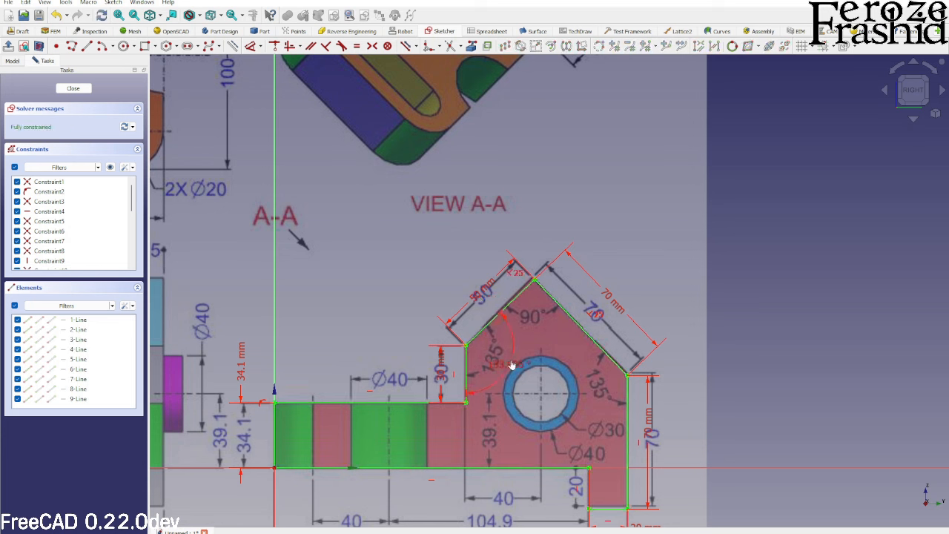
key("Return")
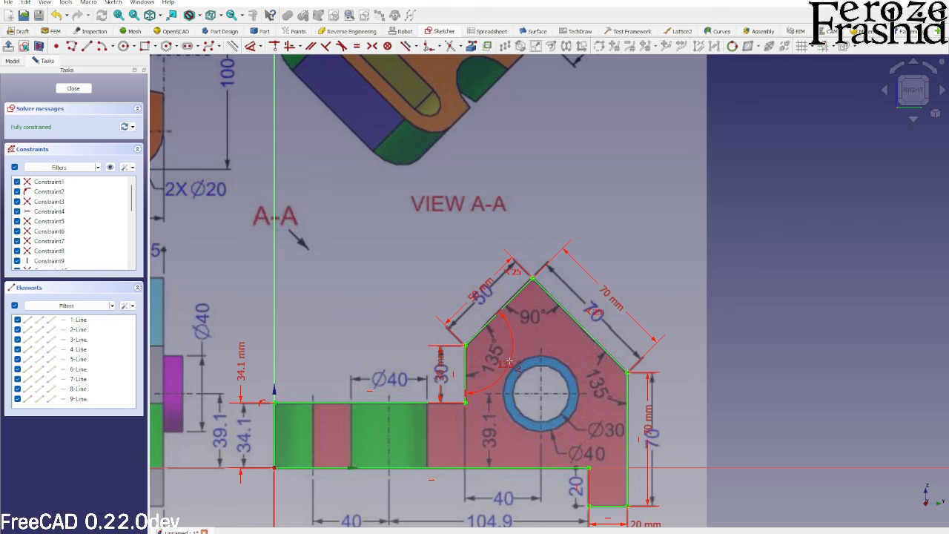
middle_click_drag(509, 361, 523, 337)
left_click_drag(523, 342, 508, 331)
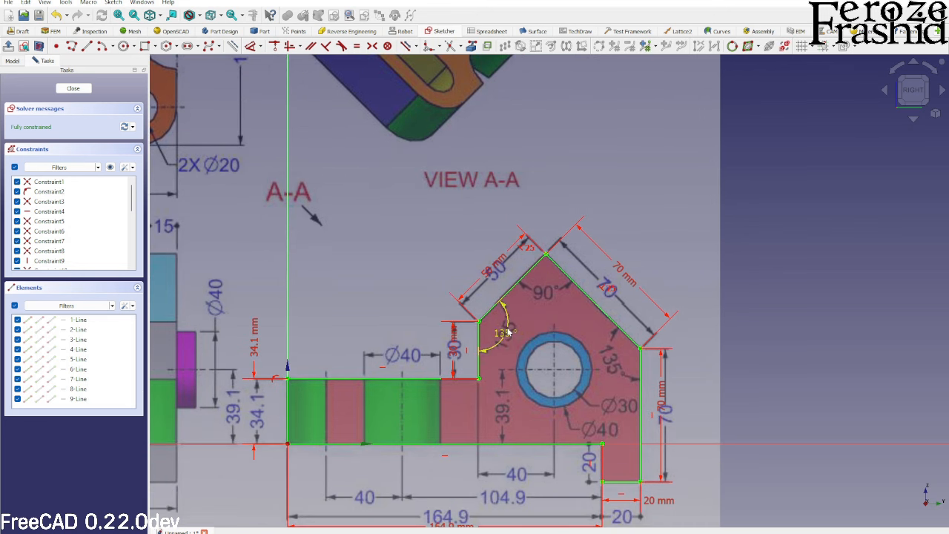
Step: Draw two concentric circles over the hole in the reference drawing, about 28 mm and 40 mm in diameter
scroll(521, 336, "down", 1)
scroll(529, 353, "up", 1)
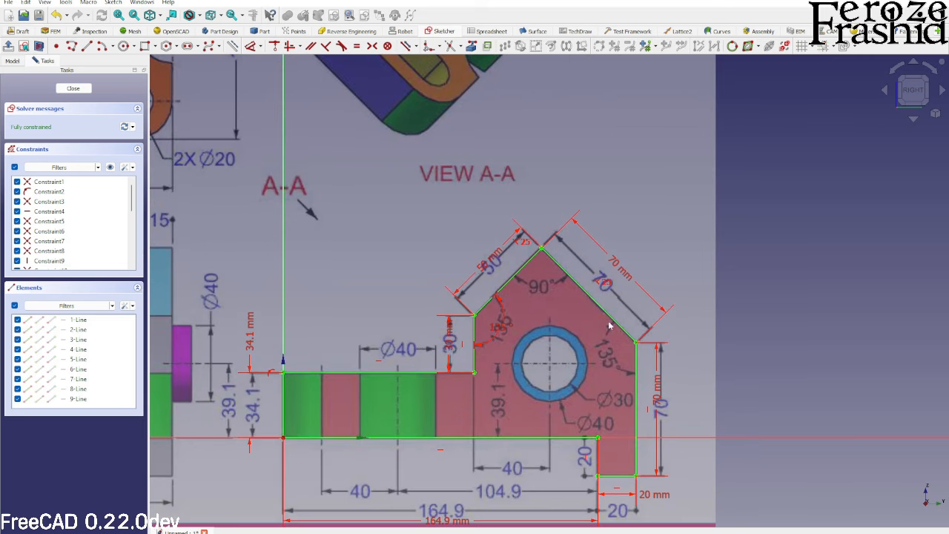
scroll(606, 354, "down", 2)
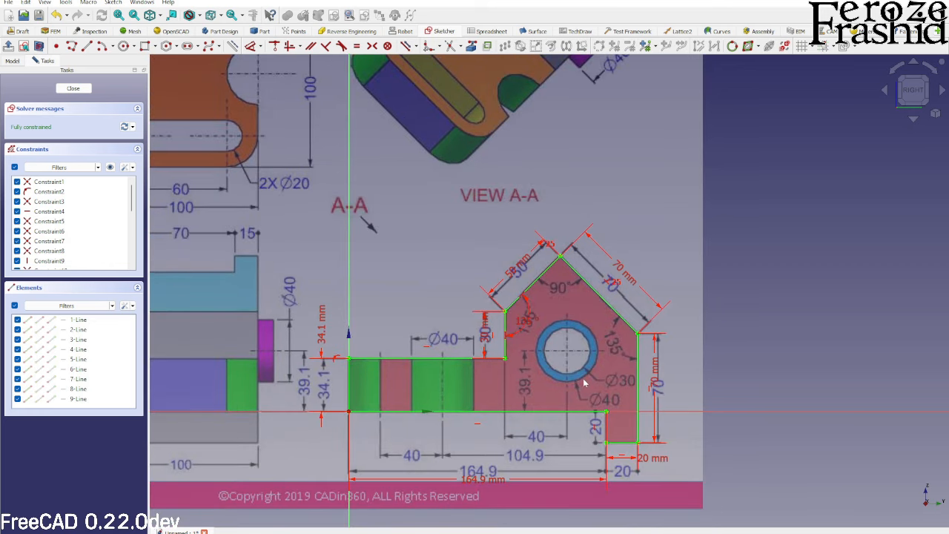
scroll(583, 382, "up", 1)
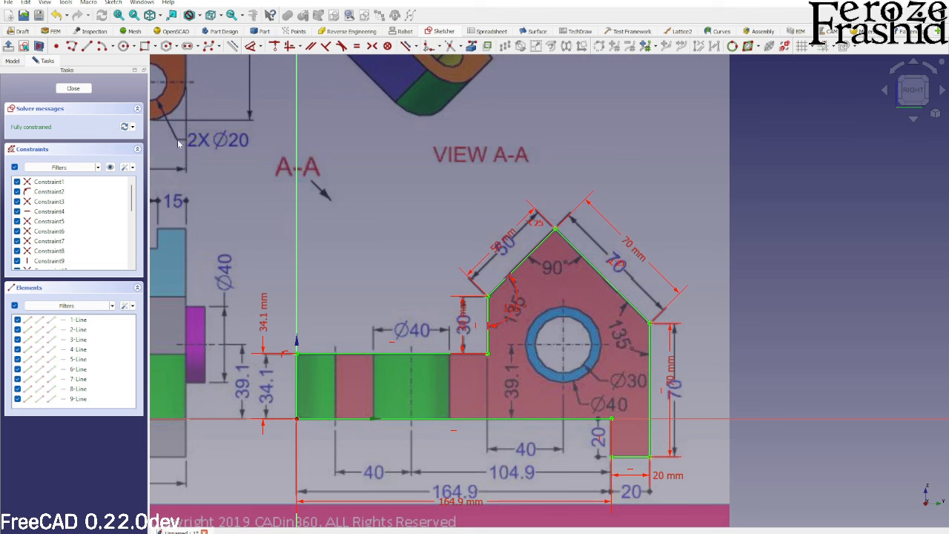
left_click(125, 47)
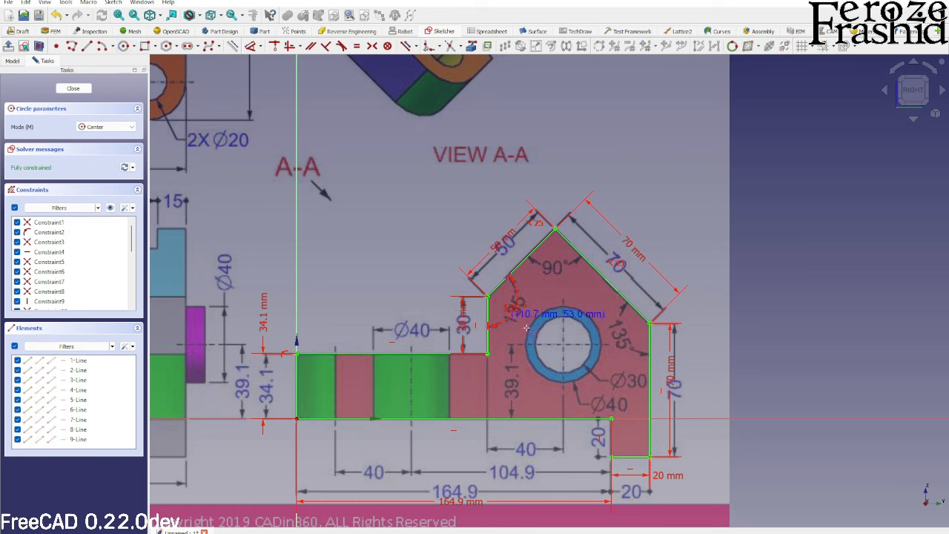
left_click(563, 342)
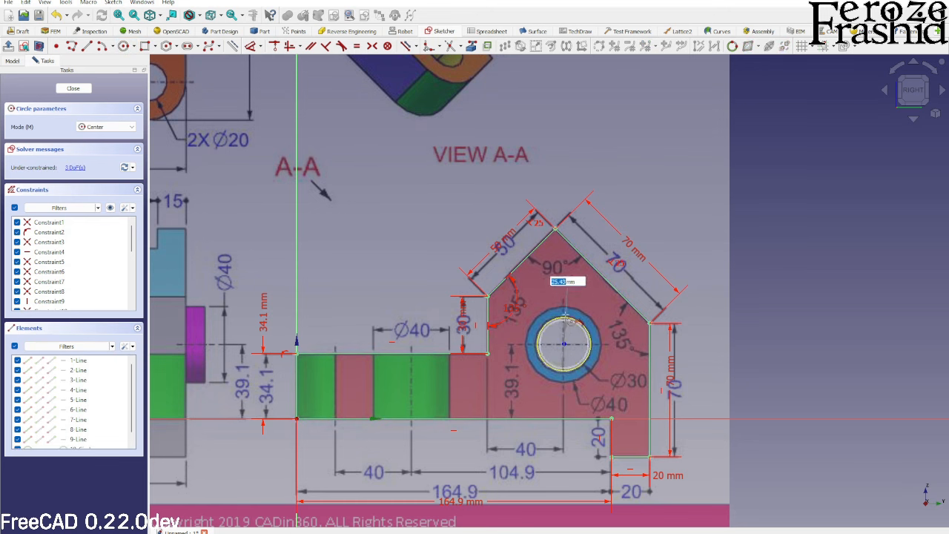
left_click(565, 307)
right_click(567, 311)
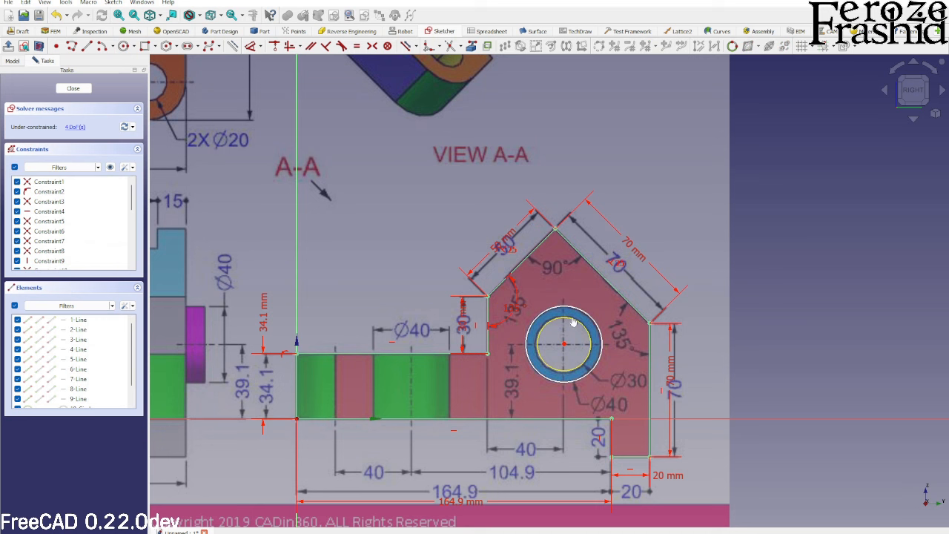
Step: Set the inner circle's diameter to 30 mm and the outer circle's diameter to 40 mm
key("d")
left_click(630, 352)
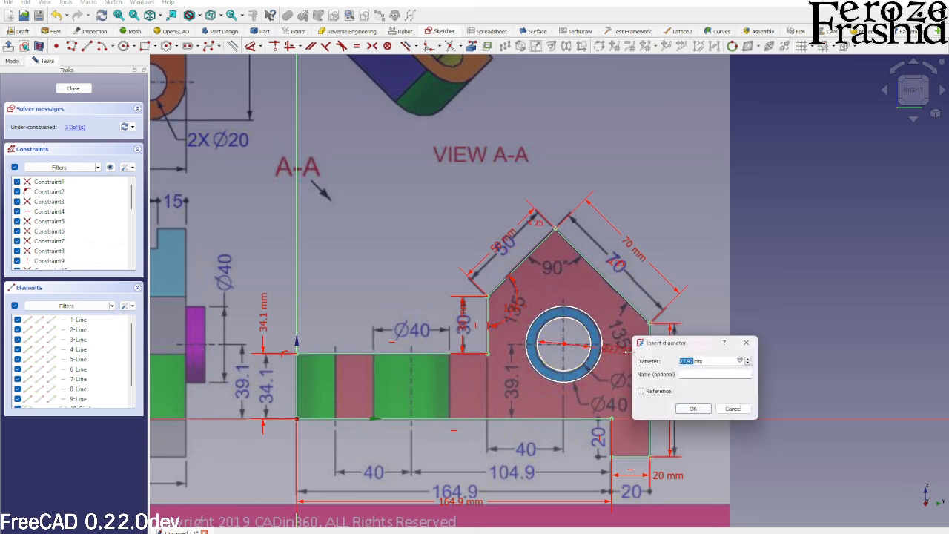
type("30")
key("Return")
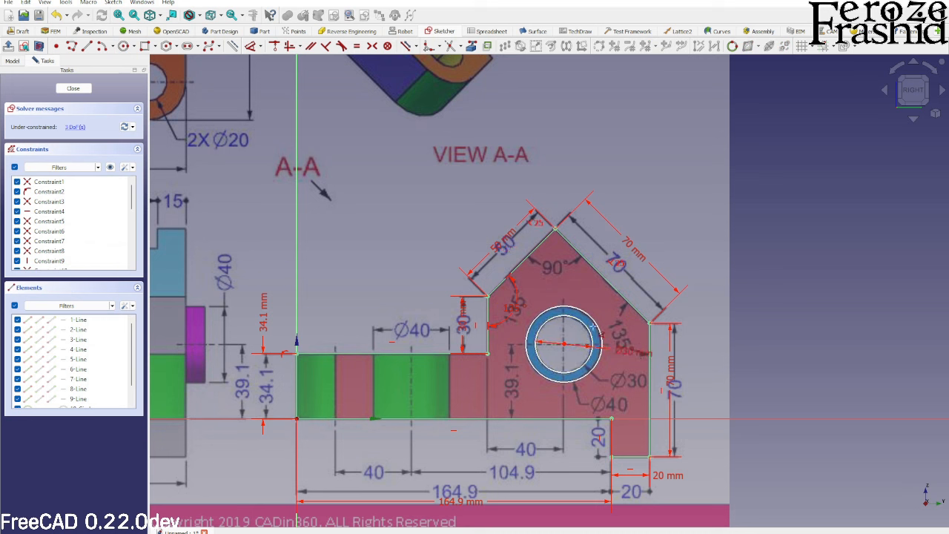
left_click(593, 326)
left_click(624, 400)
type("40")
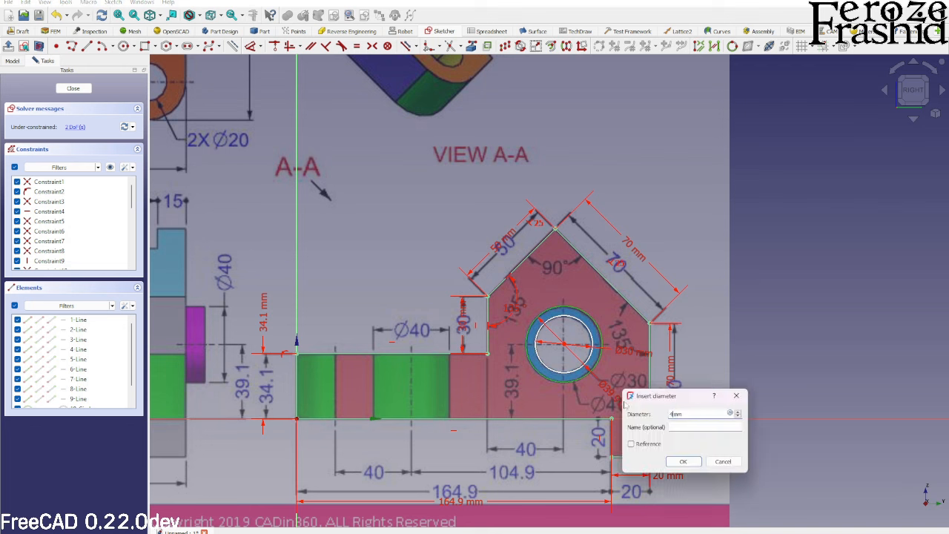
key("Return")
key("Escape")
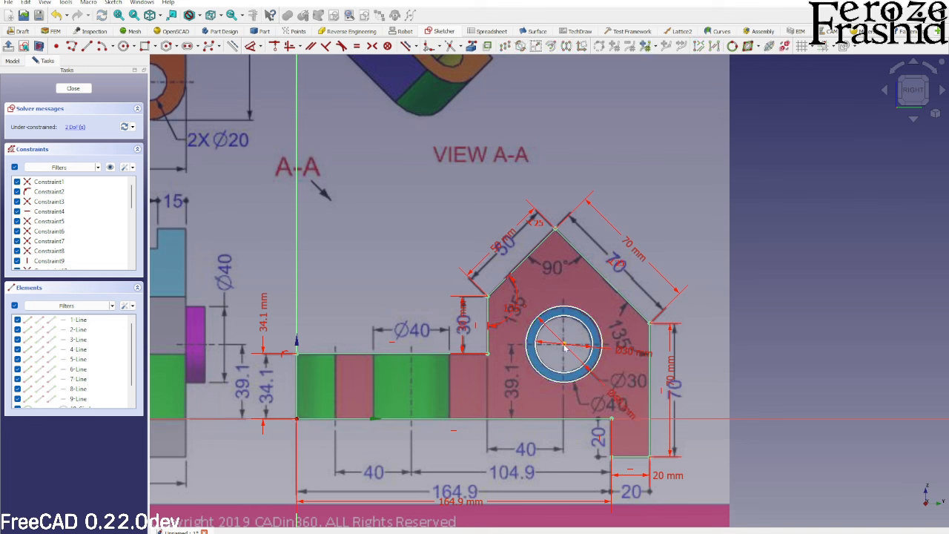
Step: Dimension the horizontal distance from the inner corner of the step to the circles' shared centre as 40 mm
mouse_move(561, 347)
left_mouse_down()
mouse_move(607, 338)
mouse_move(565, 349)
left_mouse_up()
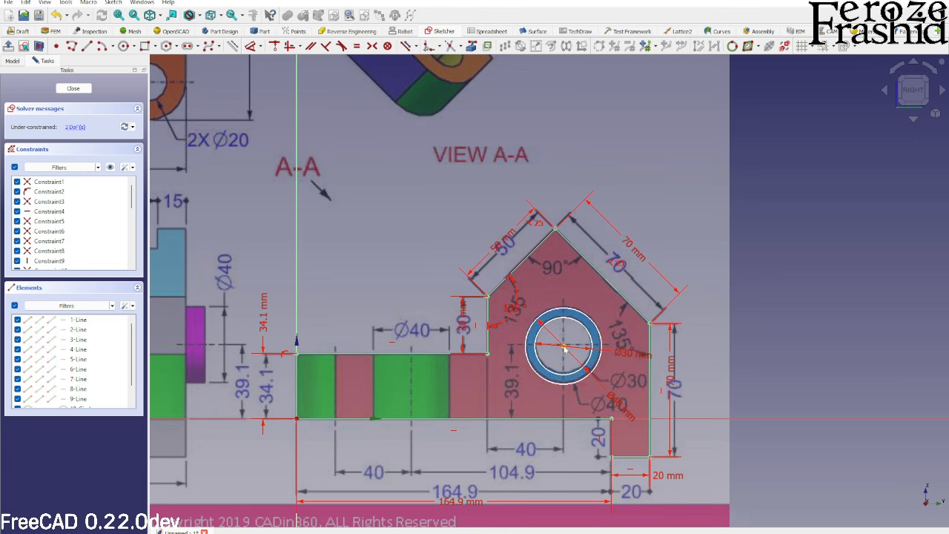
left_click(487, 355)
key("d")
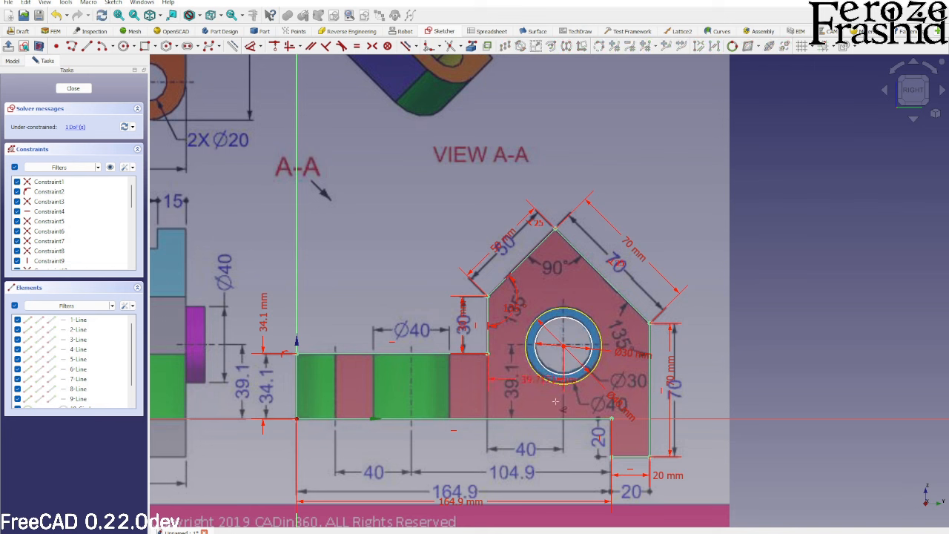
left_click(546, 448)
type("40")
key("Return")
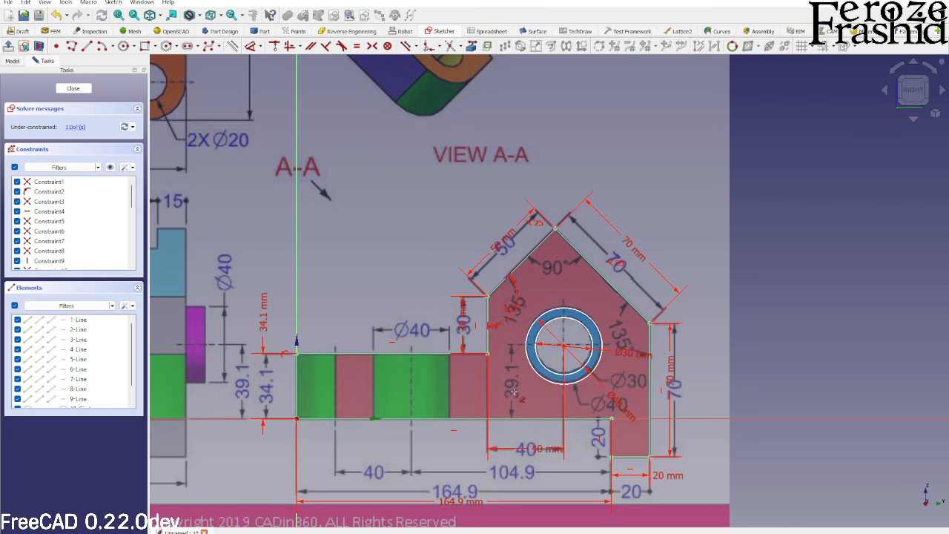
Step: Dimension the height of the circles' centre above the horizontal base line as 39.1 mm
left_click(564, 348)
left_click(699, 388)
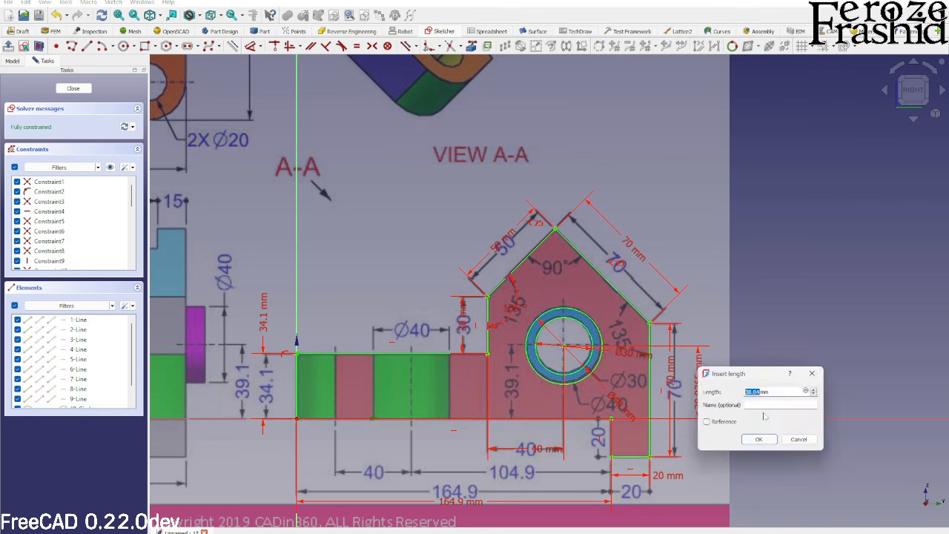
type("39.")
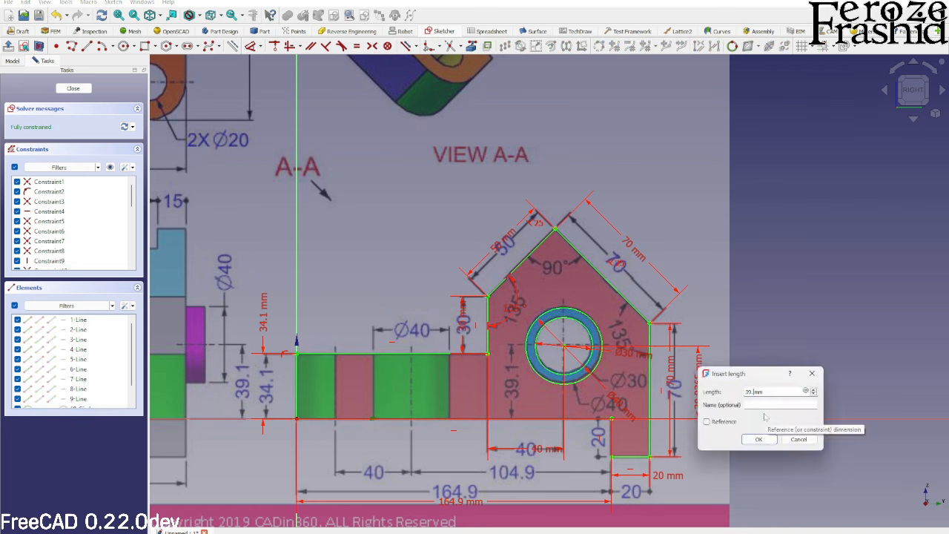
type("1")
key("Return")
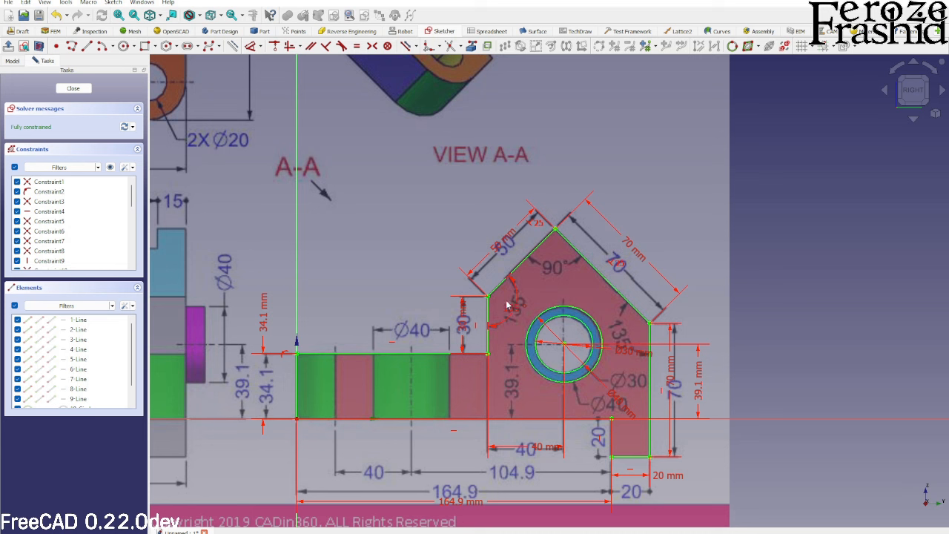
Step: Close the side profile sketch and restore the straight right-side view
left_click(539, 336)
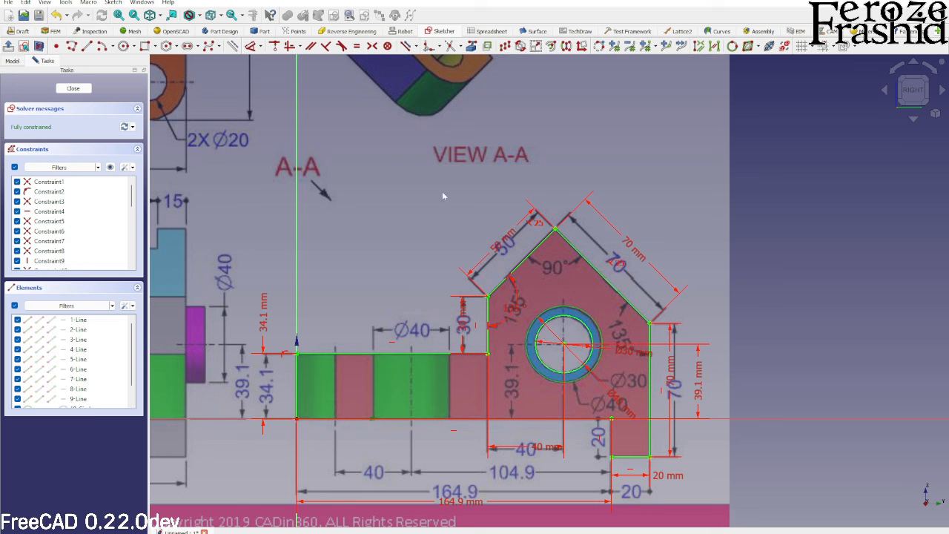
left_click(548, 340)
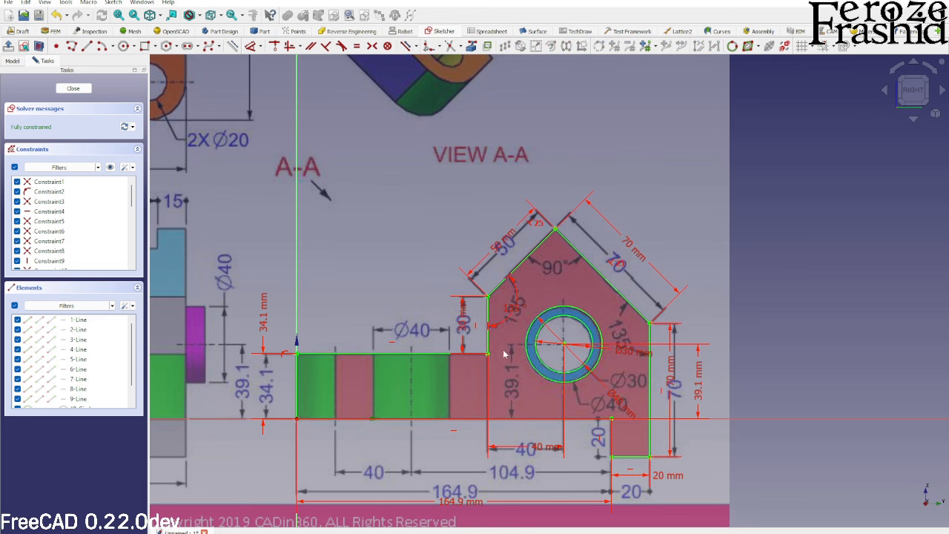
left_click(74, 88)
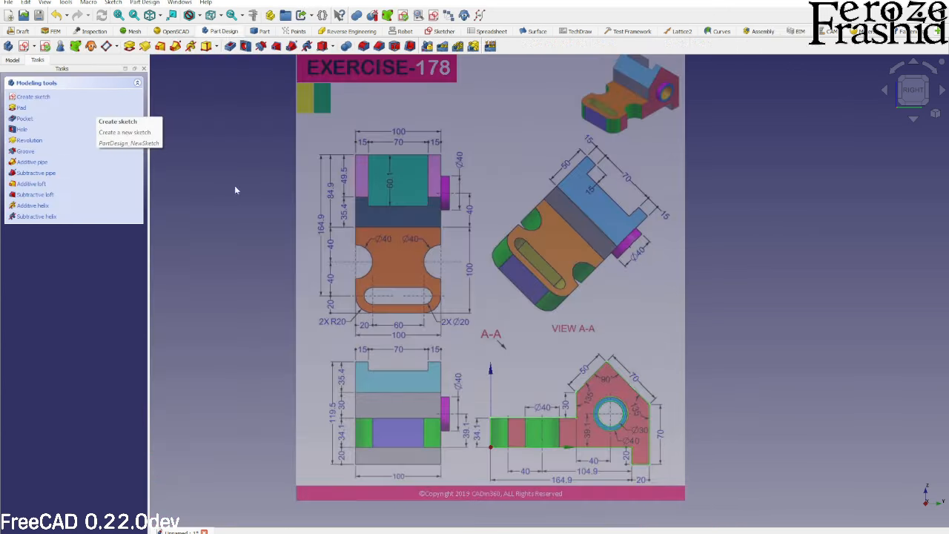
mouse_move(523, 366)
middle_mouse_down()
mouse_move(542, 374)
mouse_move(531, 352)
middle_mouse_up()
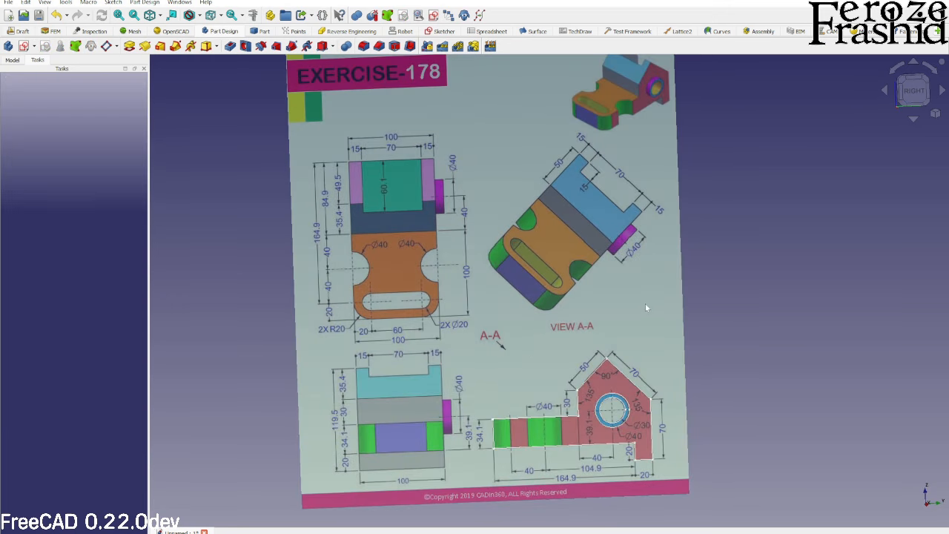
scroll(630, 311, "up", 4)
scroll(584, 279, "down", 5)
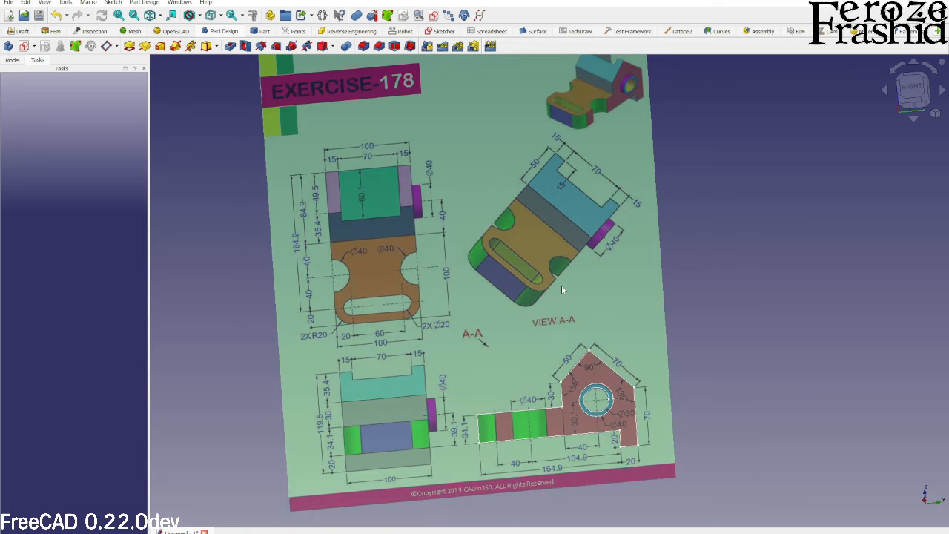
left_click(911, 87)
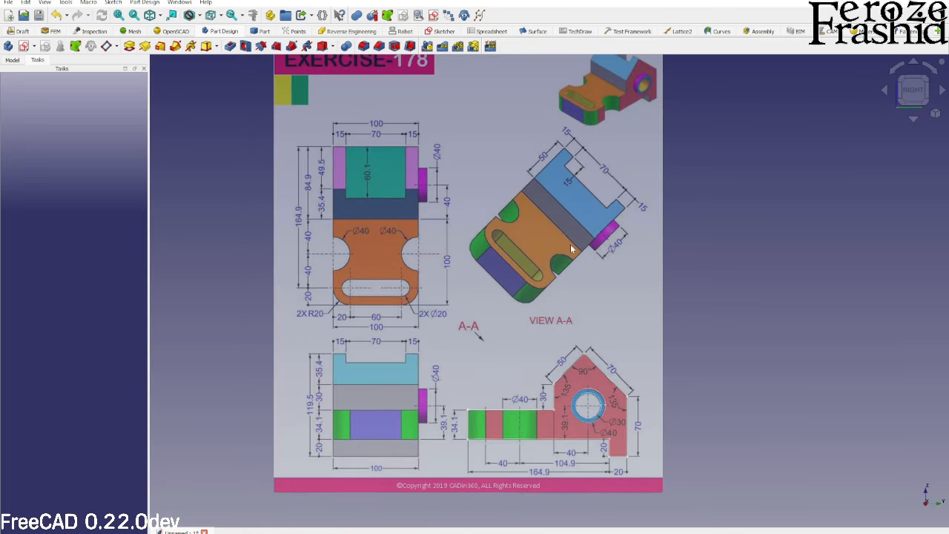
Step: Hide the reference image 200 CAD Models_Page_178, keeping the profile sketch shown
left_click(13, 60)
left_click(47, 117)
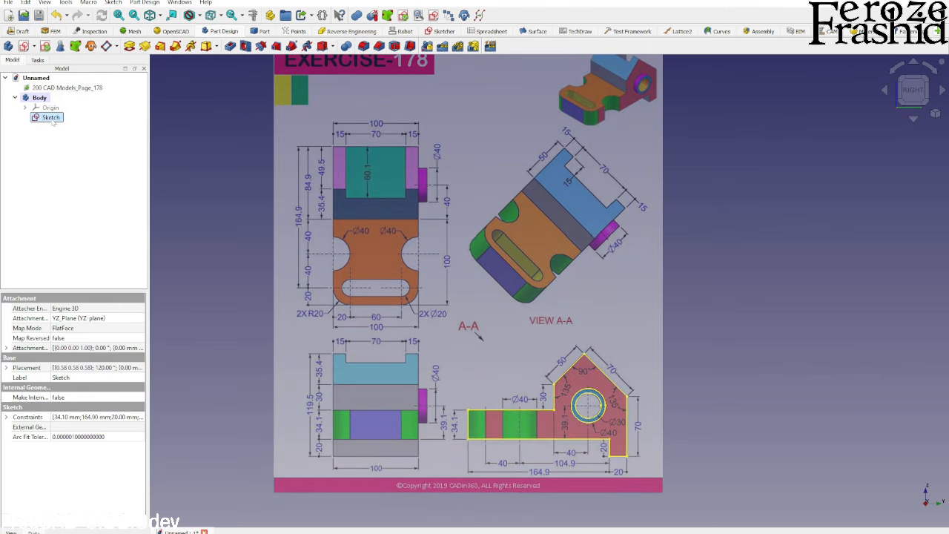
scroll(461, 387, "up", 3)
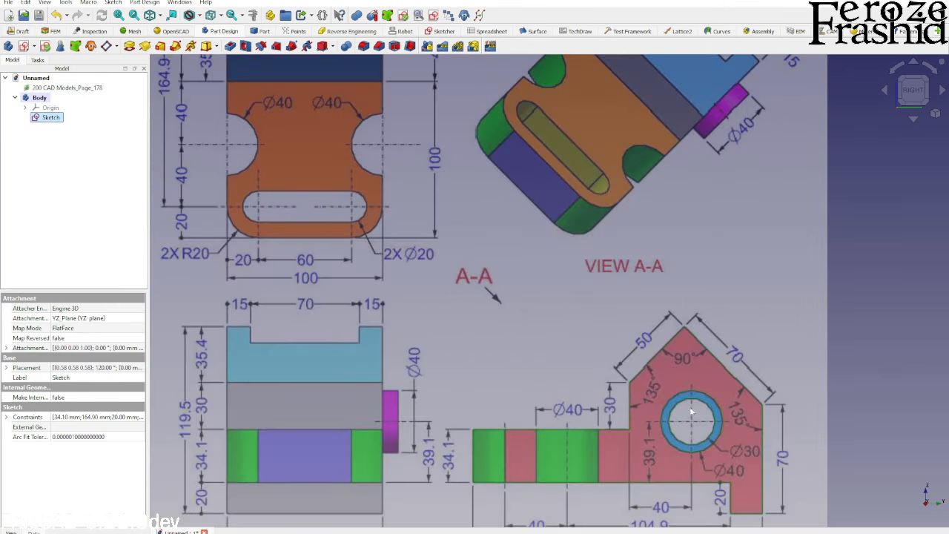
scroll(588, 379, "down", 2)
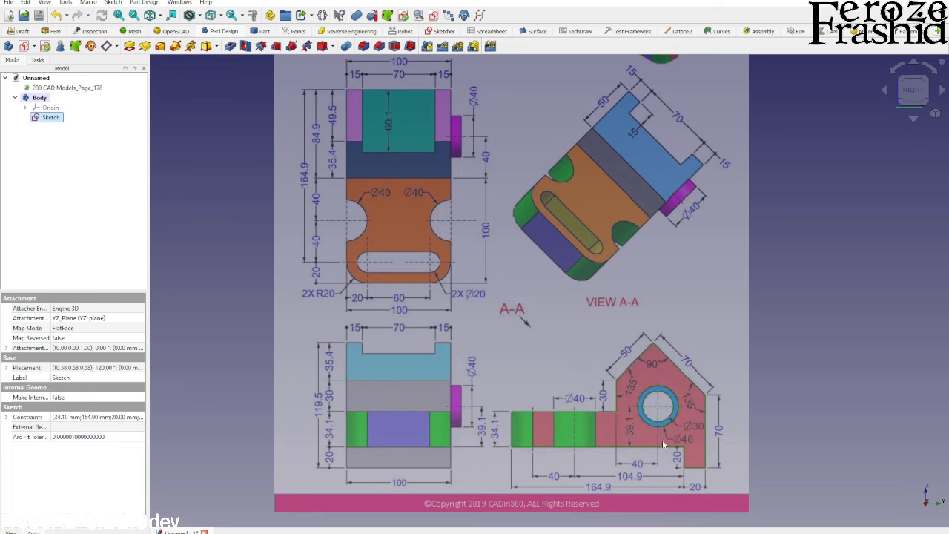
left_click(406, 256)
key("space")
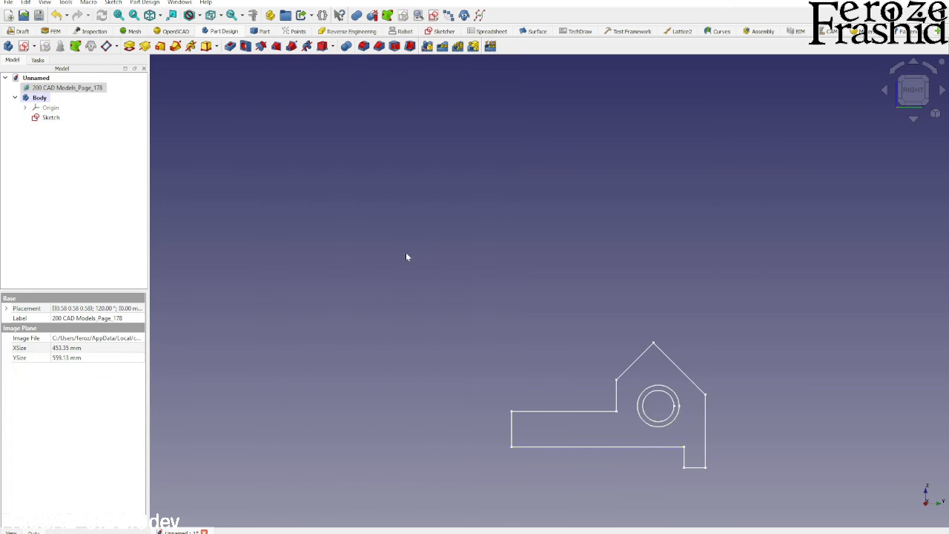
Step: Pad the outer side profile with the larger 40 mm circle as its hole, 100 mm long and symmetric to the sketch plane
scroll(630, 450, "up", 3)
left_click(616, 386)
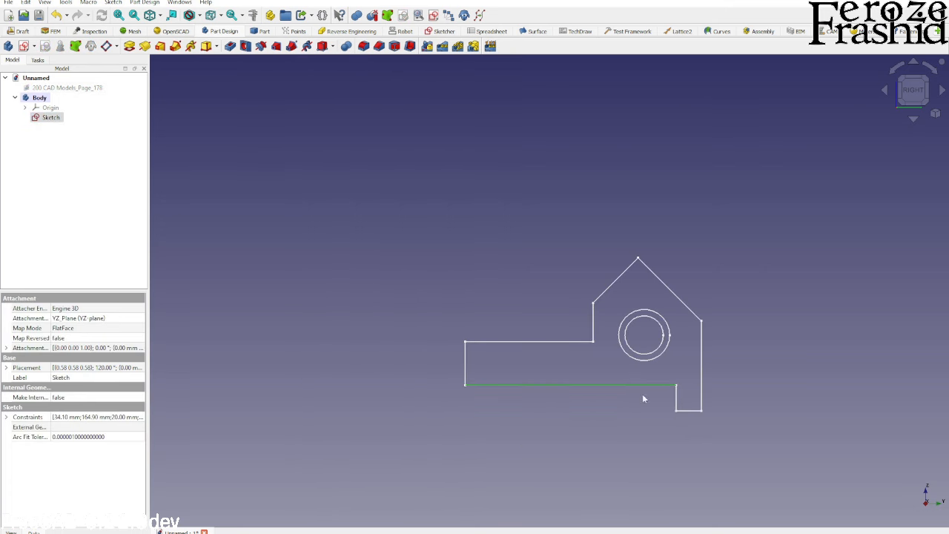
left_click(701, 391)
left_click(670, 290)
left_click(624, 277)
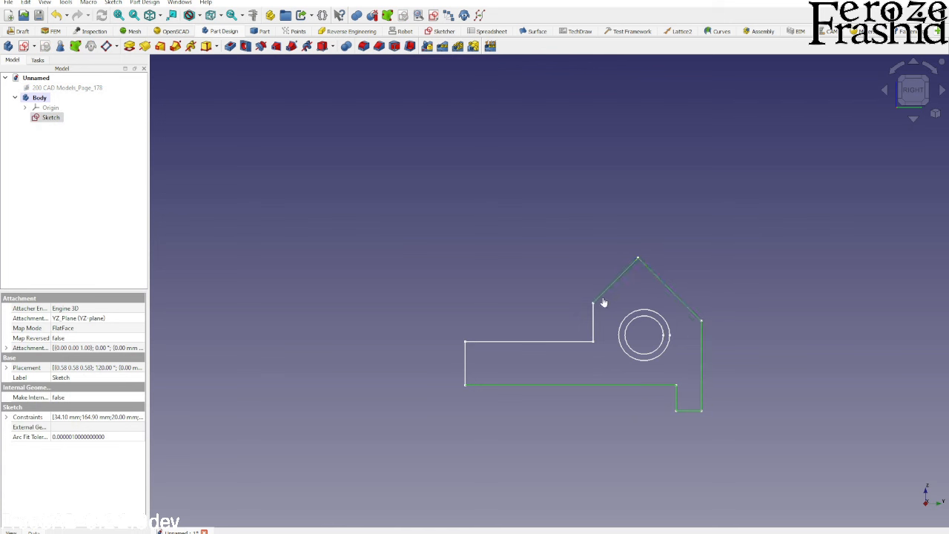
left_click(593, 334)
left_click(582, 342)
left_click(465, 362)
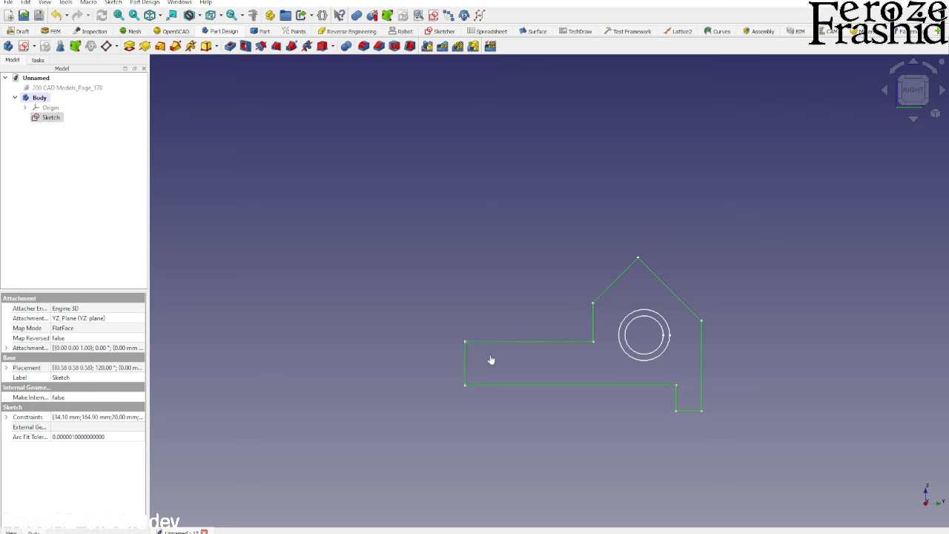
left_click(625, 355)
left_click(130, 47)
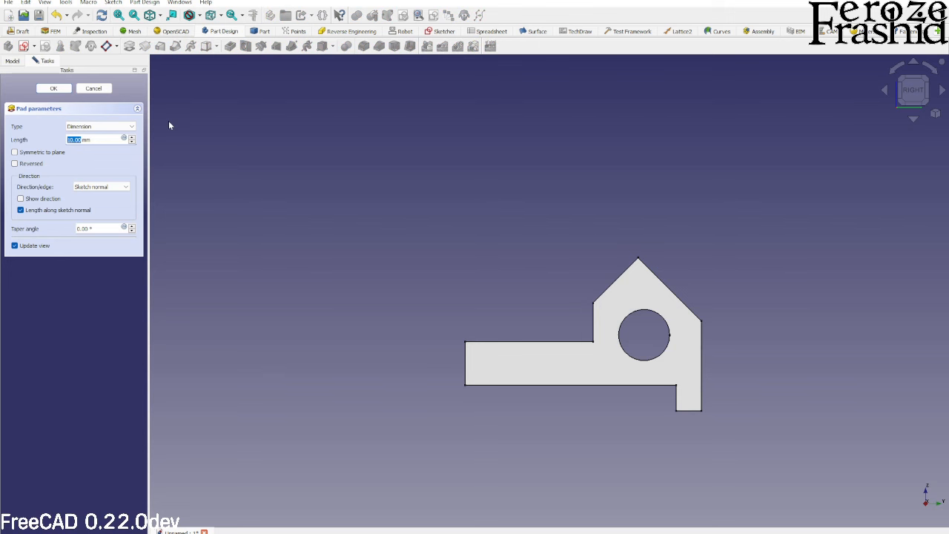
type("100")
left_click(14, 152)
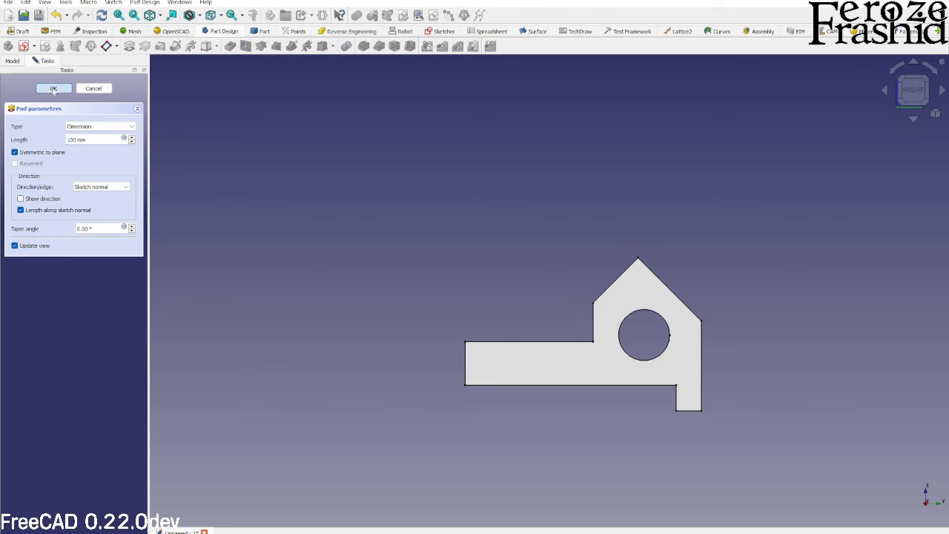
left_click(53, 90)
Step: Show the profile sketch used by the first pad again and inspect its circles inside the solid's hole
key("0")
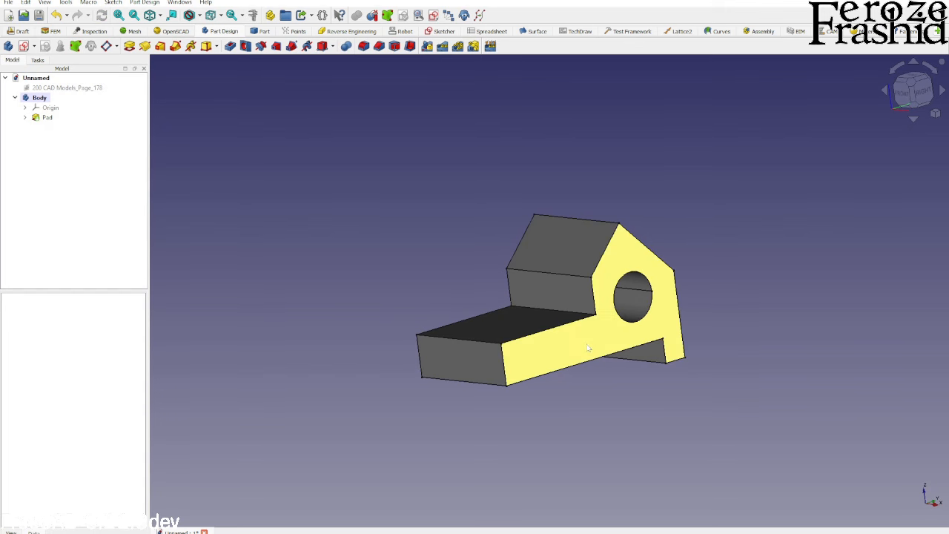
middle_click_drag(525, 286, 393, 256)
left_click(25, 118)
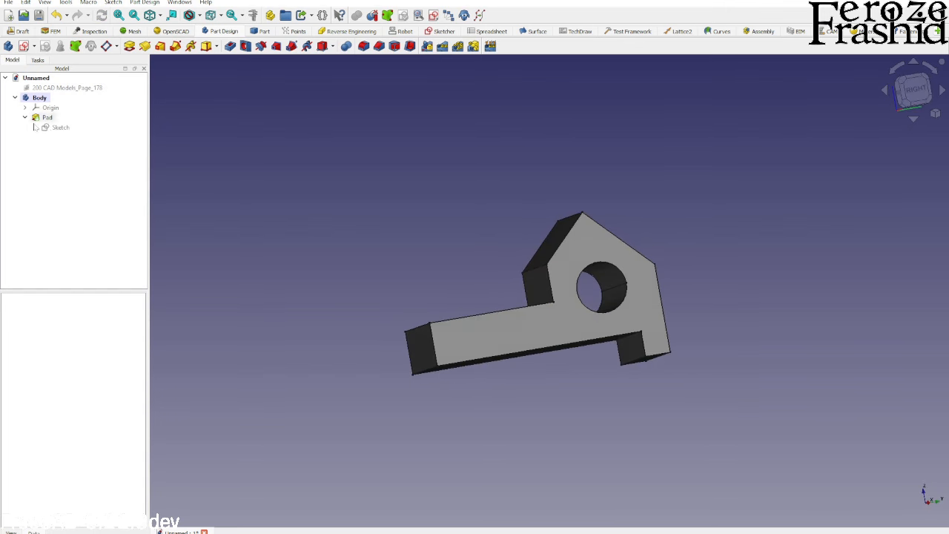
left_click(59, 128)
scroll(600, 291, "up", 3)
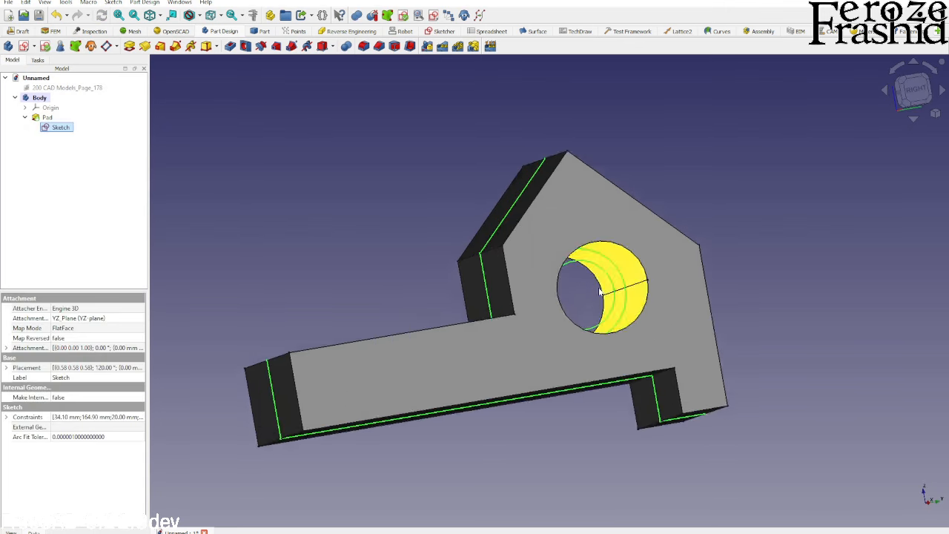
middle_click_drag(598, 288, 578, 290)
left_click(578, 290)
left_click(573, 263)
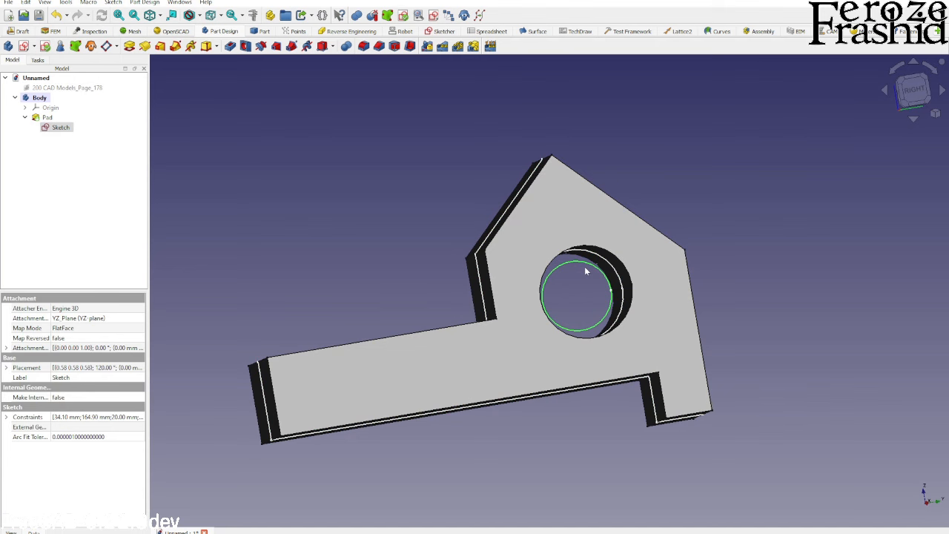
middle_click_drag(585, 272, 604, 283)
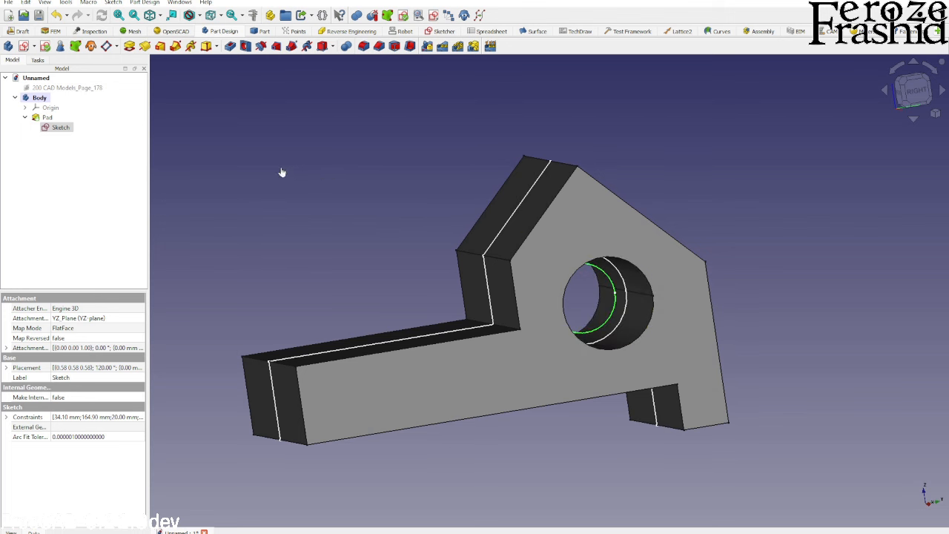
Step: Hide the first pad so that only the side profile sketch is displayed
left_click(78, 136)
left_click(47, 117)
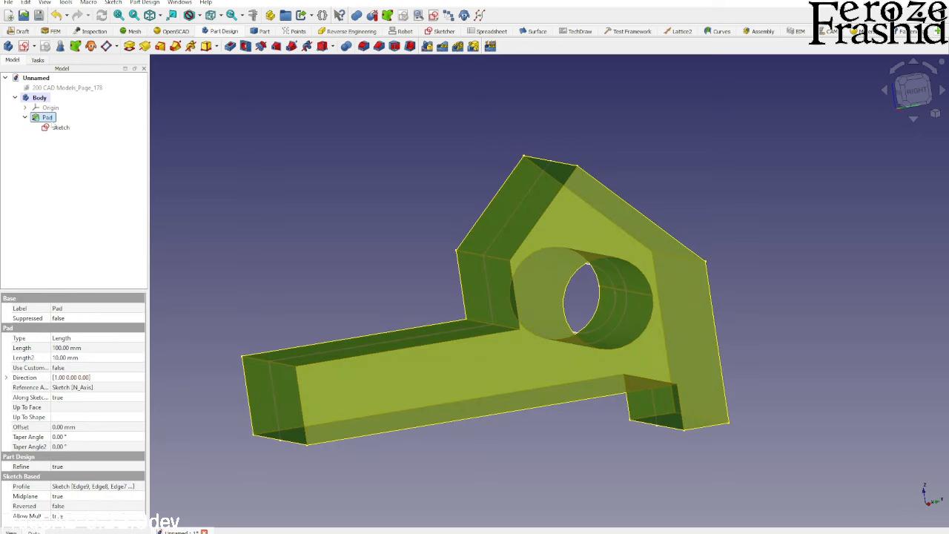
key("space")
left_click(61, 128)
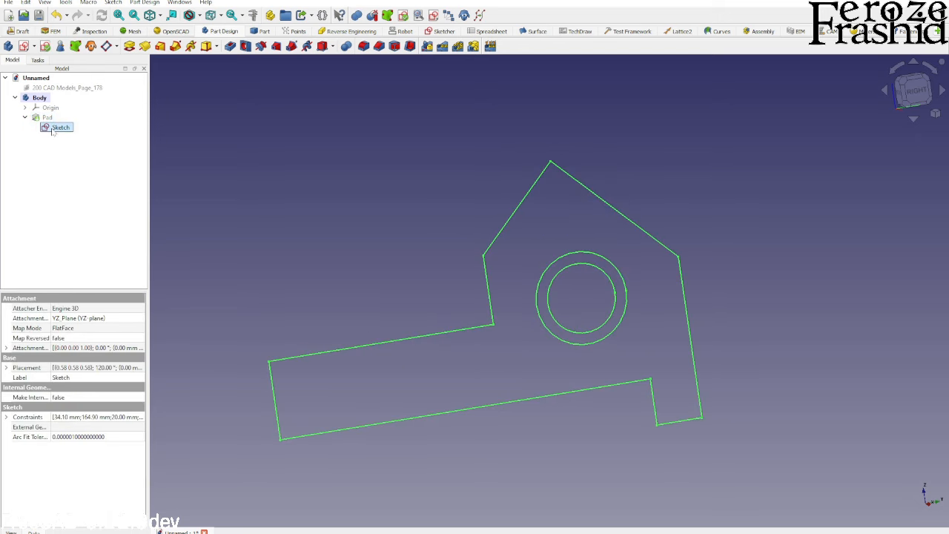
left_click(261, 197)
Step: Show the reference image 200 CAD Models_Page_178 to check the boss dimensions, and hide it again
left_click(67, 87)
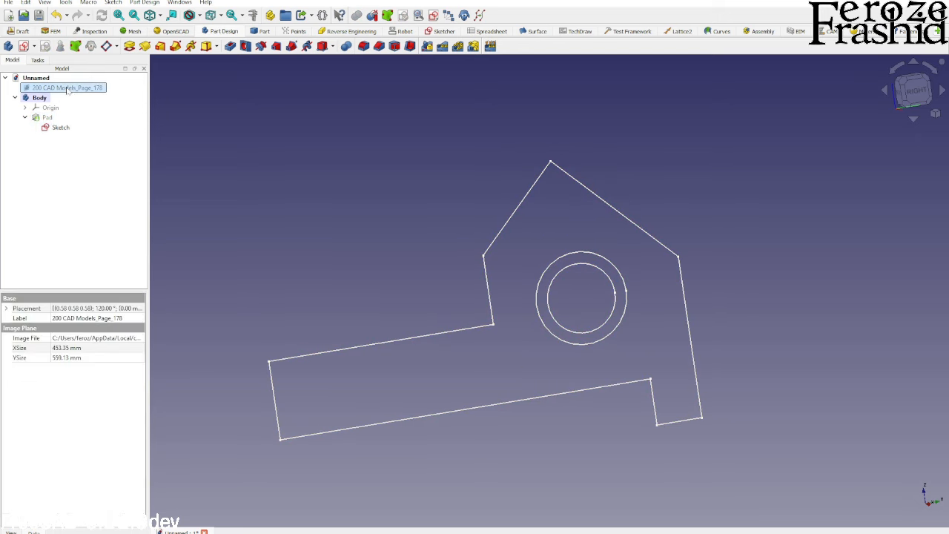
key("space")
scroll(578, 248, "down", 3)
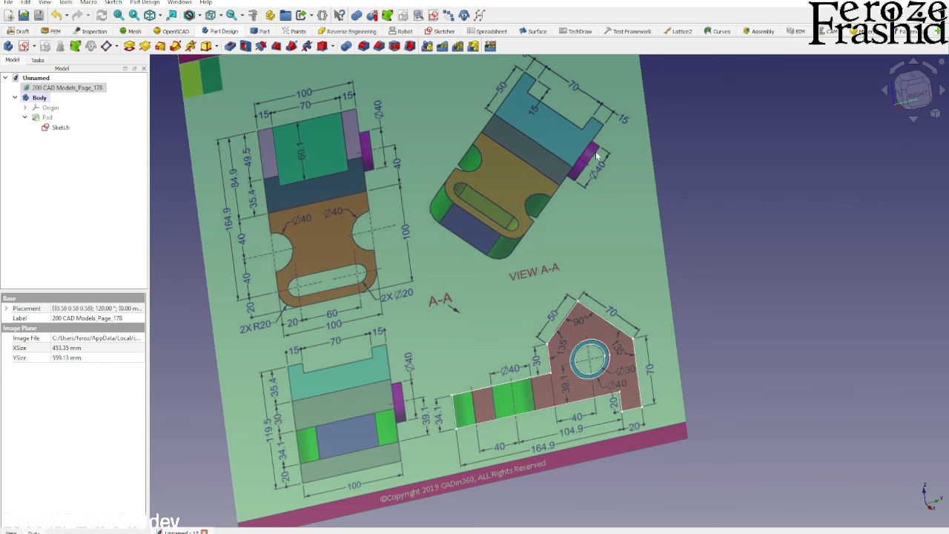
left_click(62, 128)
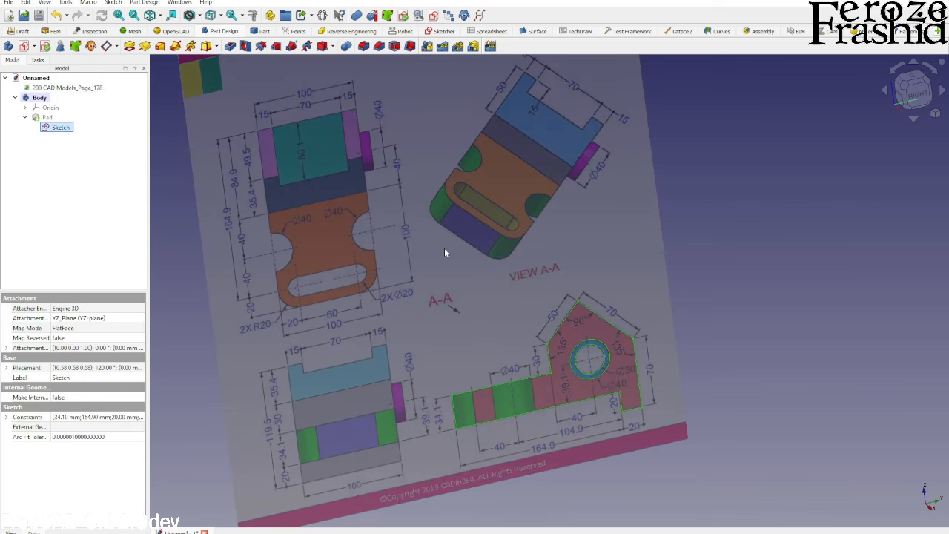
left_click(558, 336)
key("space")
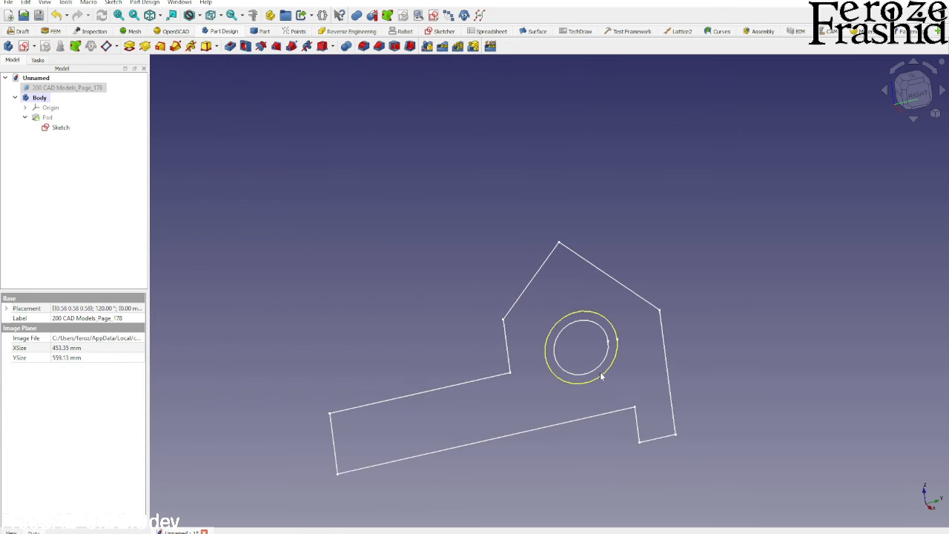
Step: Pad the two concentric circles 60 mm into a hollow cylindrical boss
left_click(572, 321)
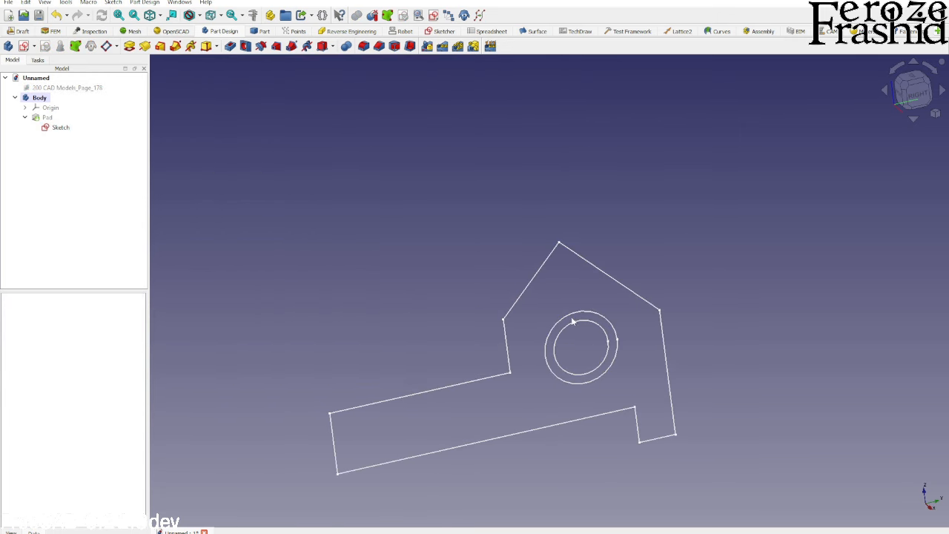
left_click(576, 327)
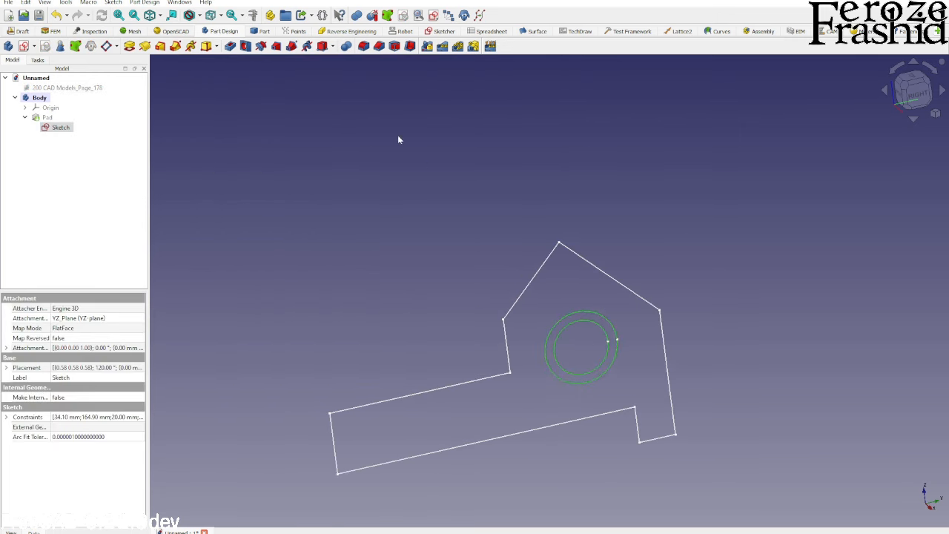
left_click(129, 46)
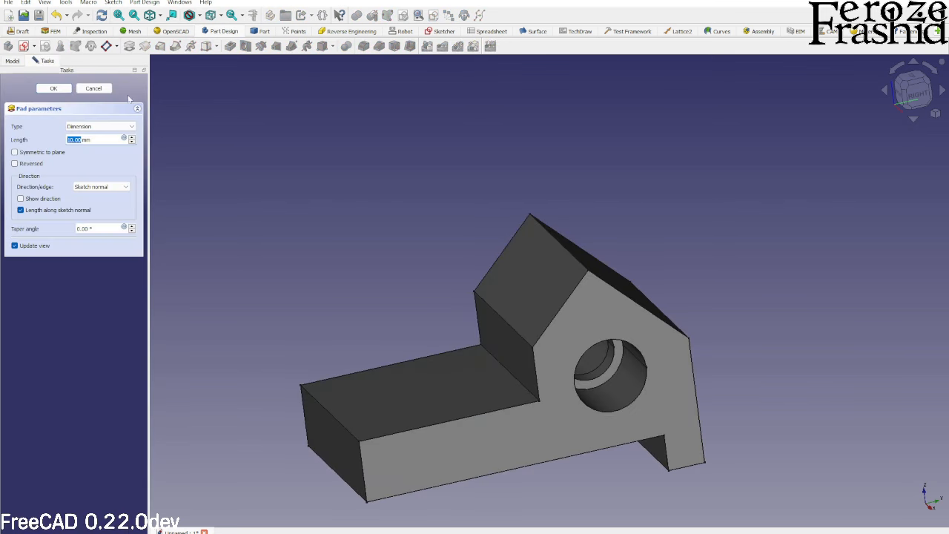
type("60")
left_click(65, 89)
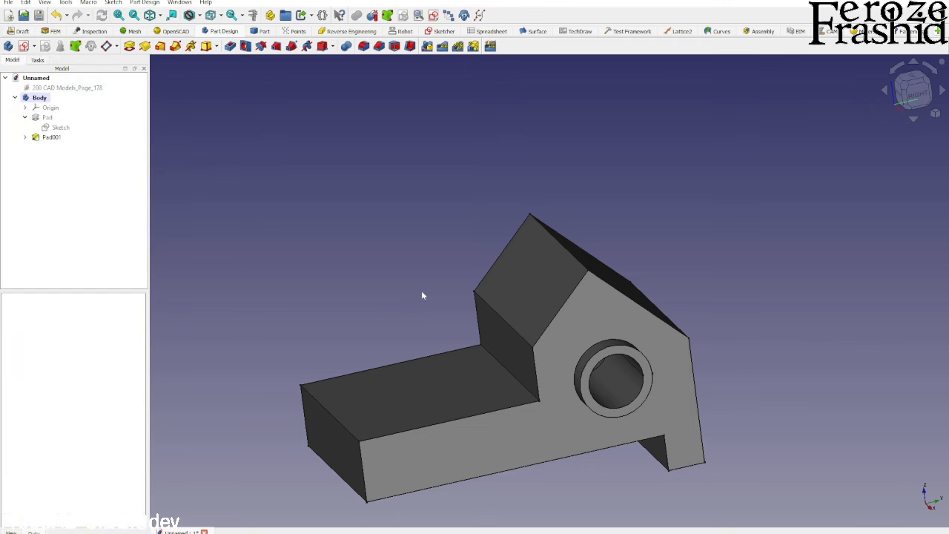
middle_click_drag(422, 294, 455, 277)
scroll(539, 326, "up", 3)
middle_click_drag(527, 312, 501, 312)
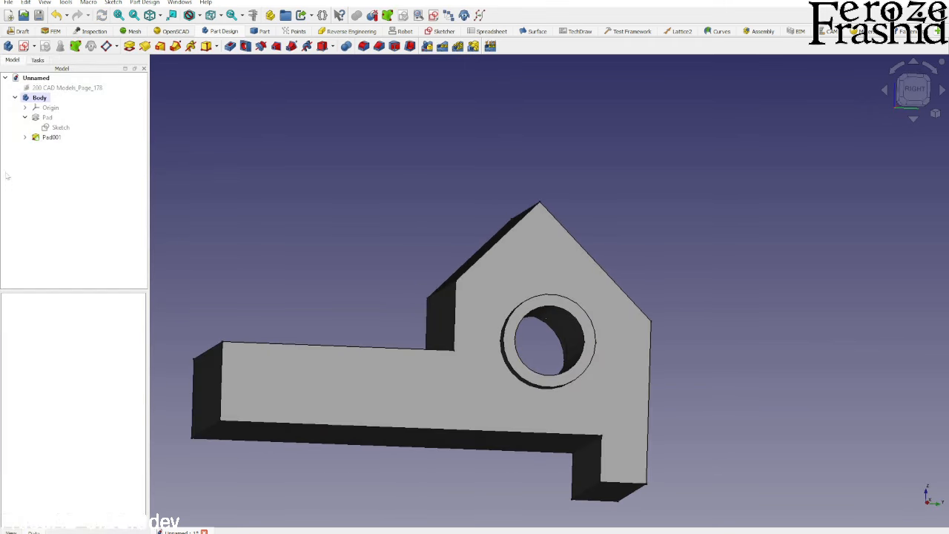
Step: Show the profile sketch together with the solid to check where the sketch plane lies, and hide the sketch again
left_click(42, 137)
left_click(25, 137)
left_click(59, 147)
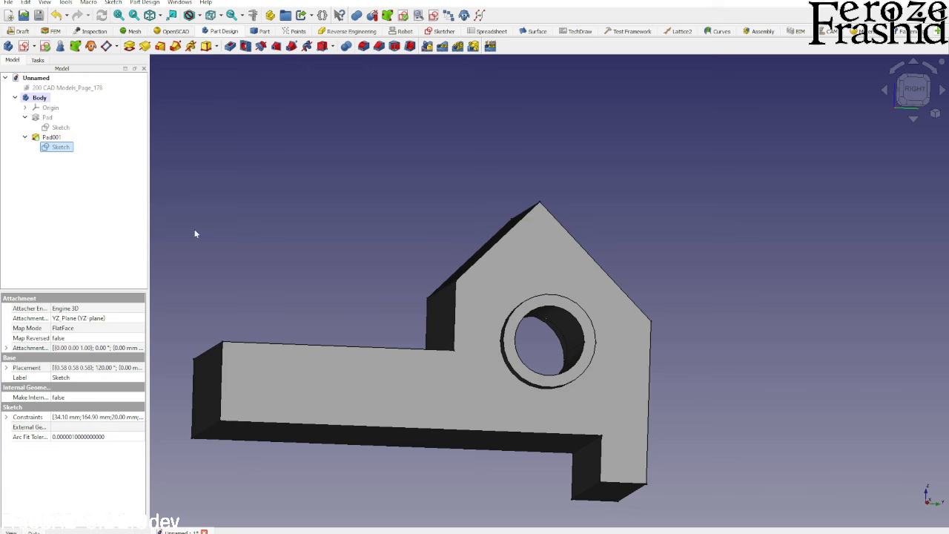
left_click(414, 326)
key("space")
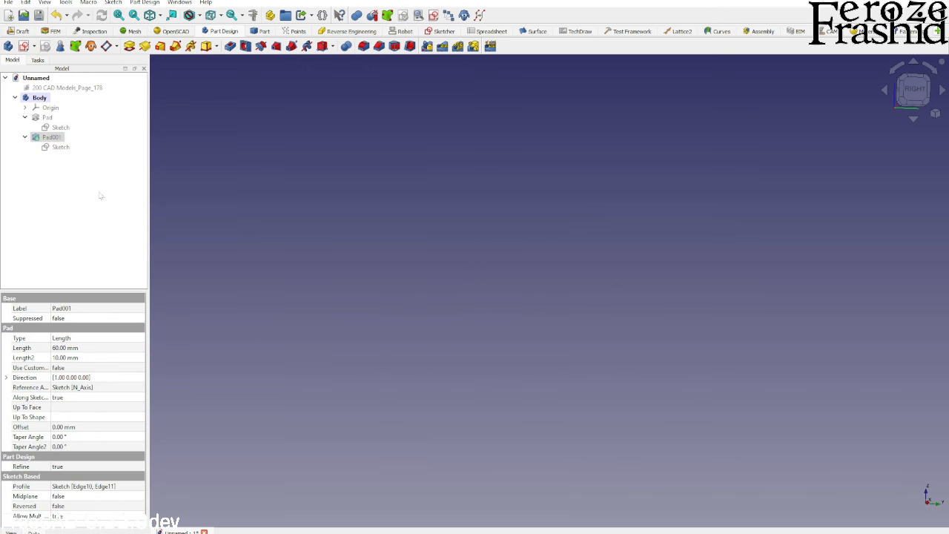
left_click(60, 146)
key("space")
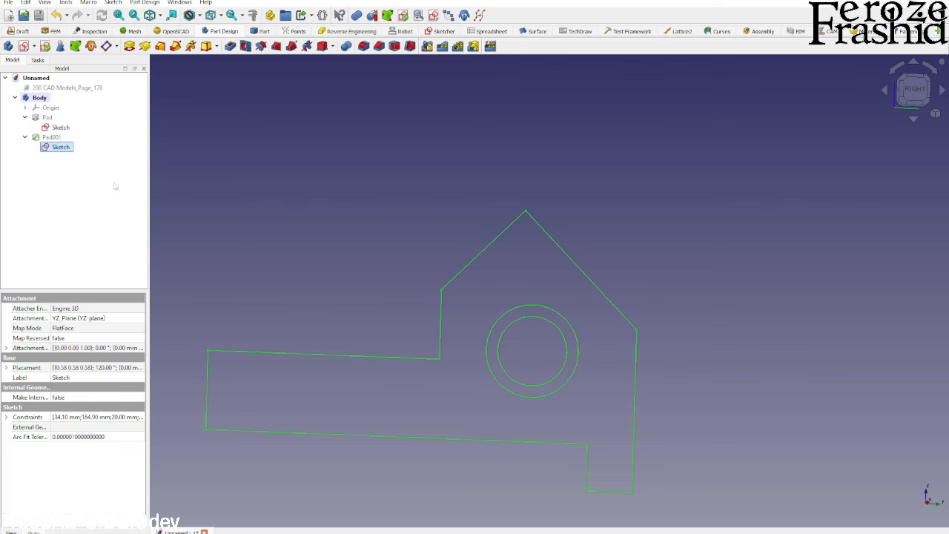
left_click(51, 138)
key("space")
left_click(536, 344)
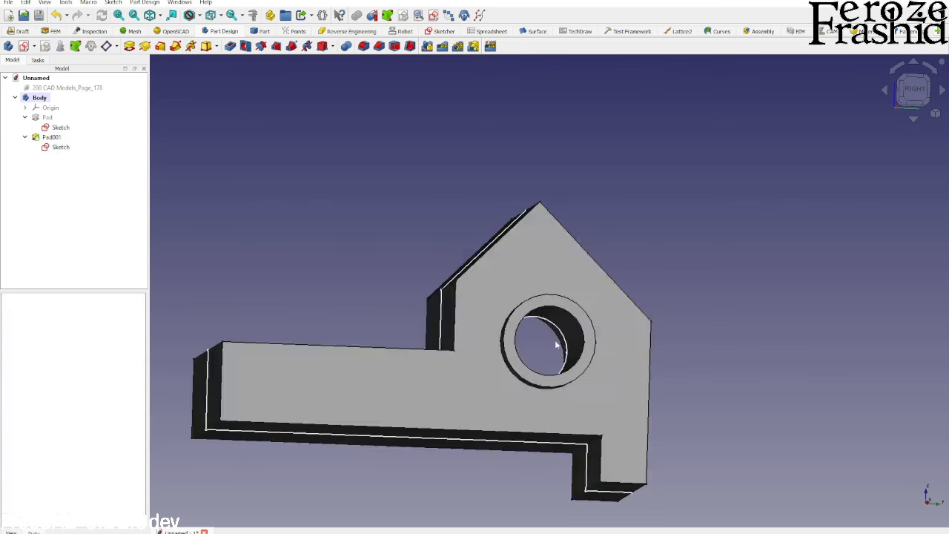
middle_click_drag(557, 343, 587, 376)
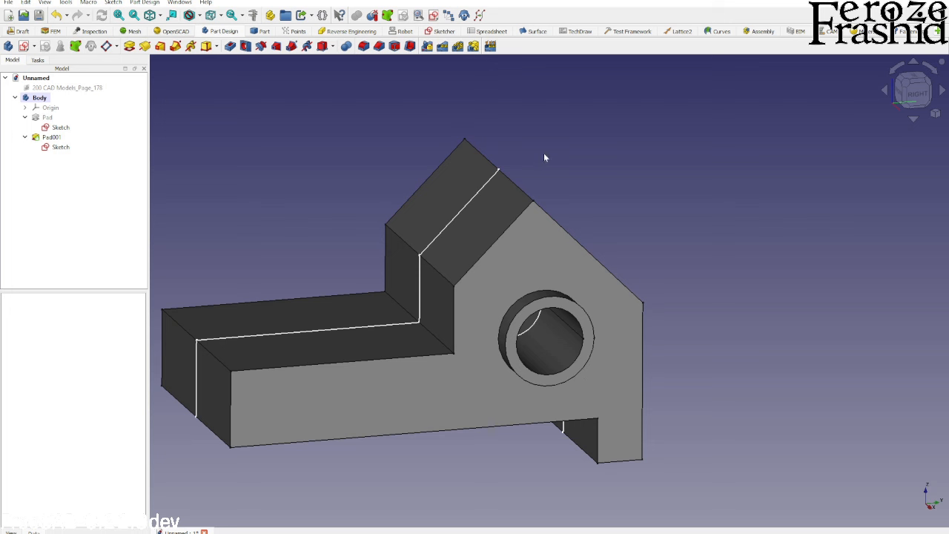
left_click(497, 175)
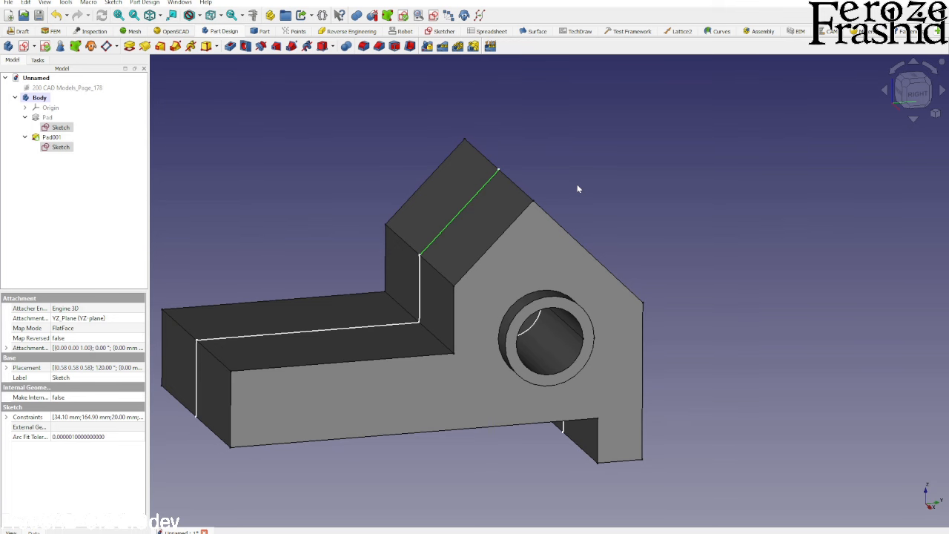
key("space")
mouse_move(614, 244)
middle_mouse_down()
mouse_move(503, 259)
mouse_move(563, 251)
middle_mouse_up()
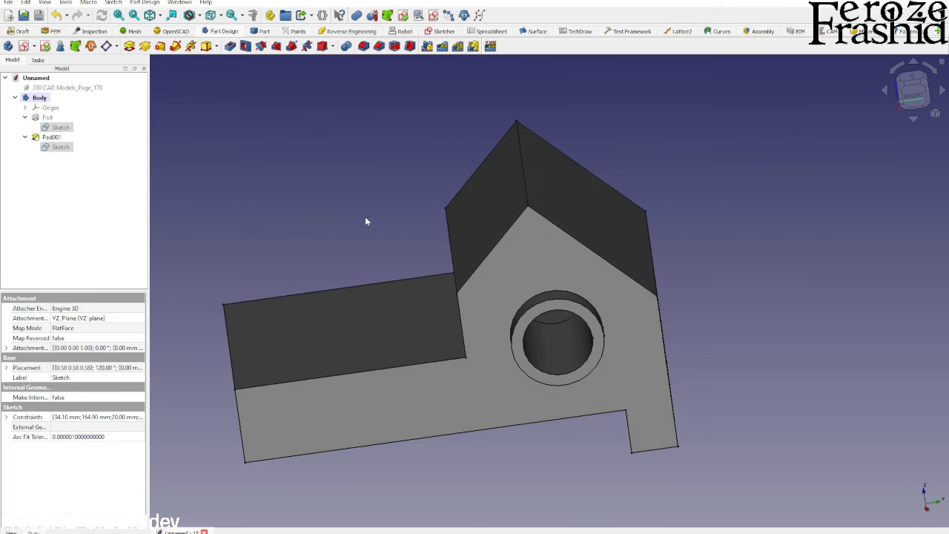
Step: Show the reference image 200 CAD Models_Page_178 behind the solid and compare its views with the model
left_click(64, 89)
key("space")
scroll(599, 298, "down", 3)
middle_click_drag(589, 295, 641, 280)
scroll(634, 275, "down", 2)
scroll(582, 234, "up", 2)
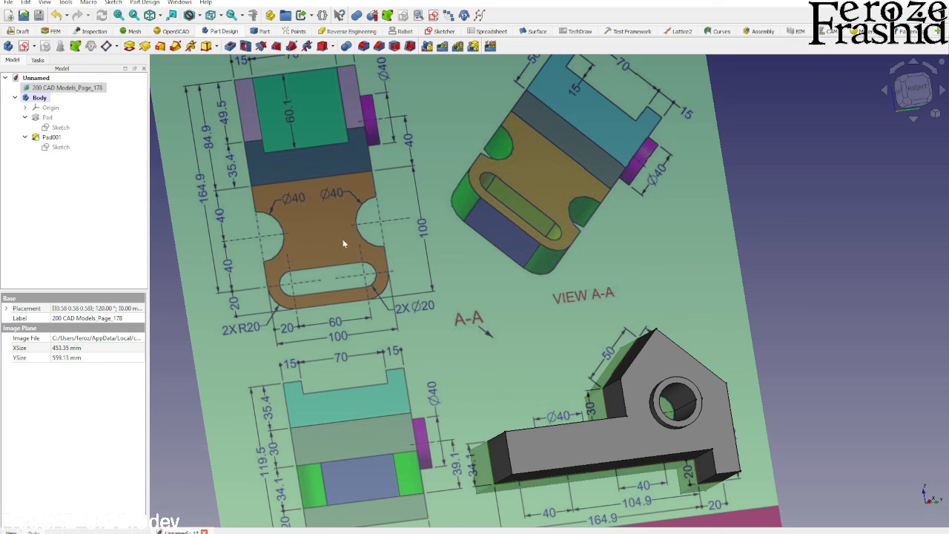
Step: Change the reference image's plane from YZ to the XY-Plane
double_click(49, 87)
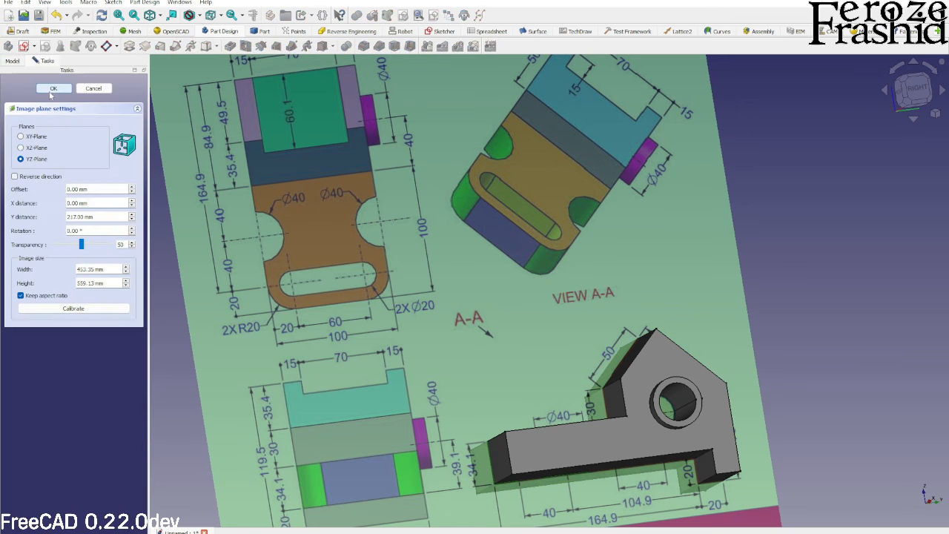
left_click(47, 136)
left_click(51, 91)
Step: Move the reference image in its plane until the drawing's dimensioned plan view lines up with the solid seen from above
scroll(522, 247, "down", 3)
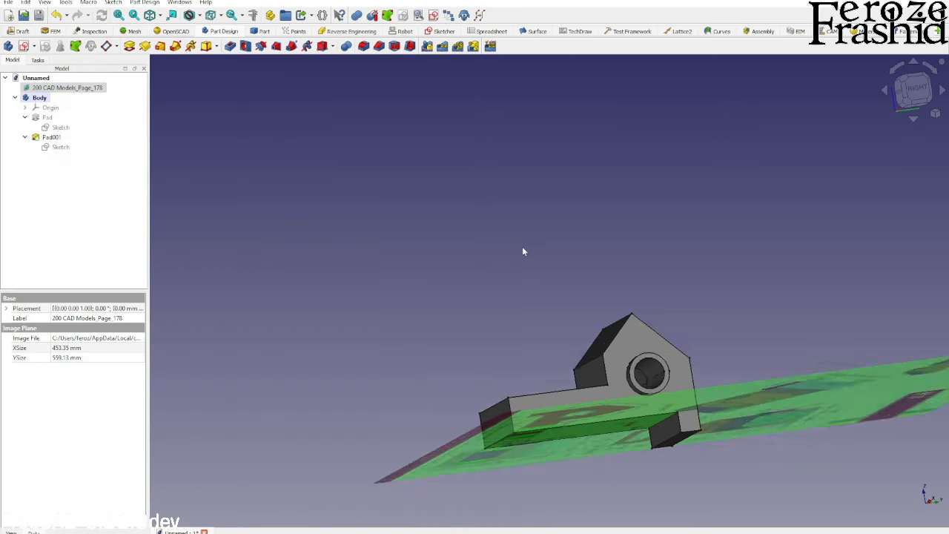
middle_click_drag(522, 246, 699, 340)
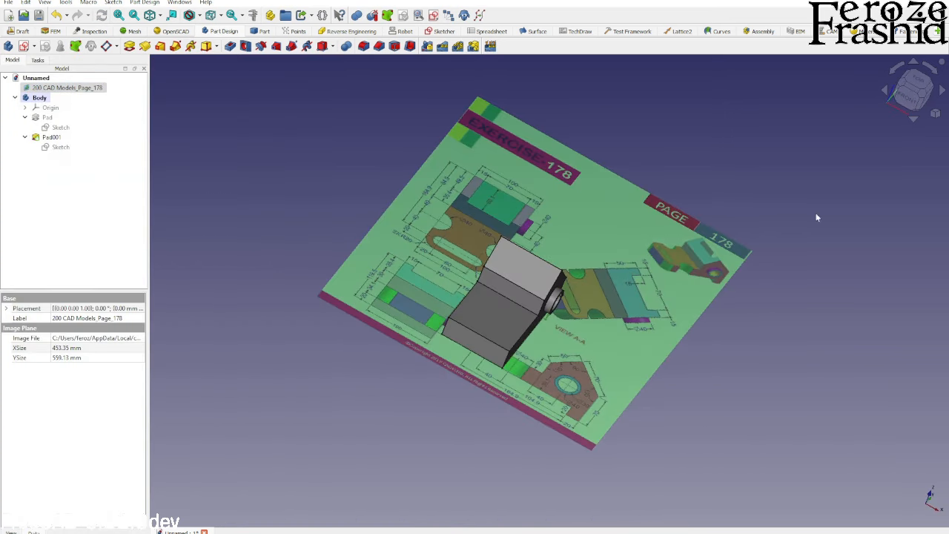
left_click(919, 83)
scroll(654, 157, "up", 3)
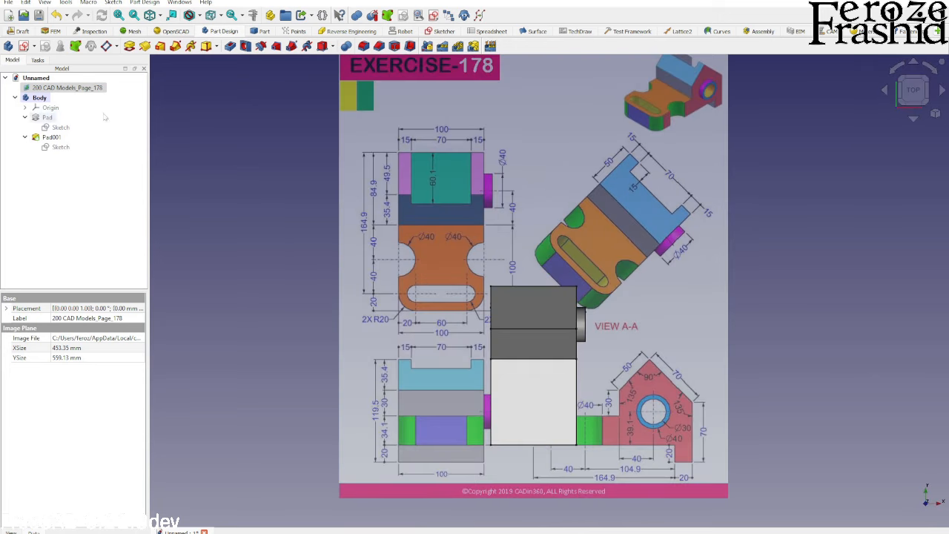
right_click(71, 89)
left_click(88, 103)
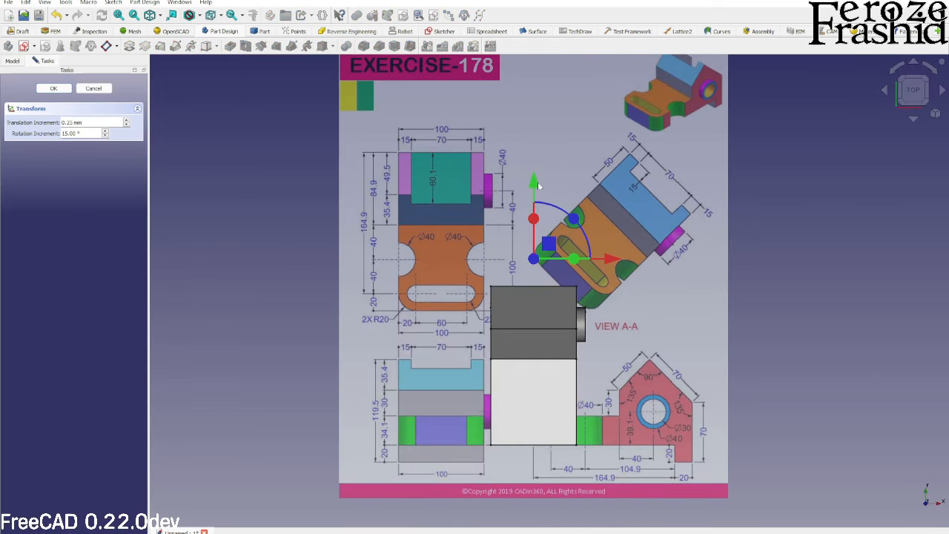
left_click_drag(533, 183, 541, 317)
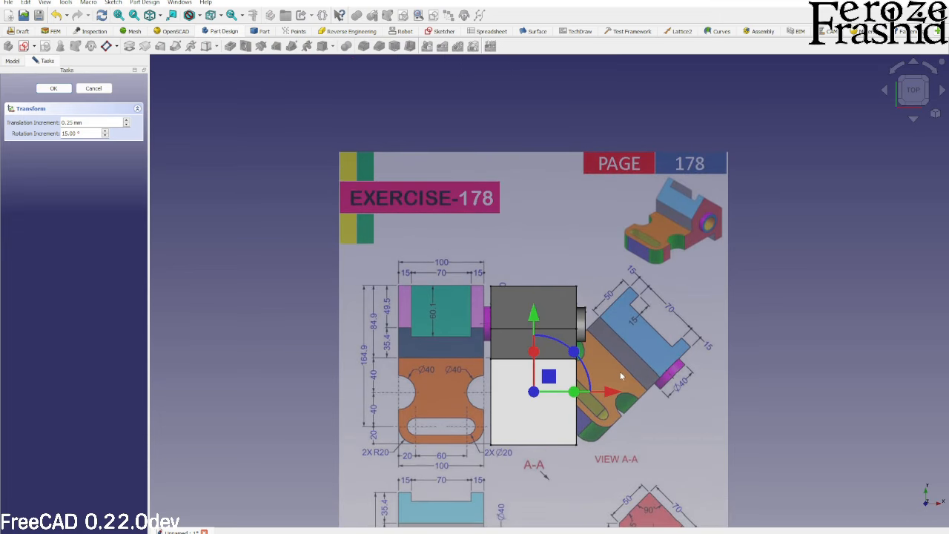
left_click_drag(615, 391, 709, 392)
left_click(53, 88)
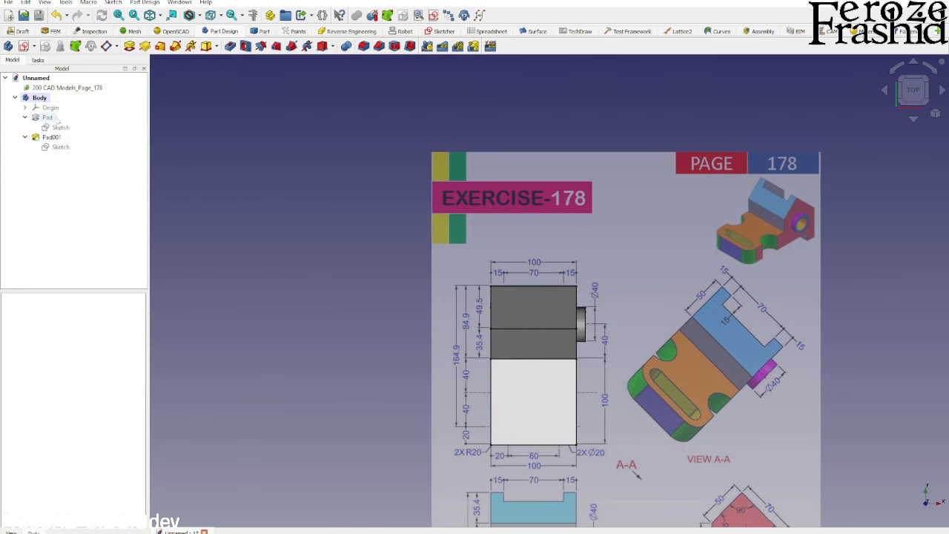
Step: Hide the padded solid and create a new sketch on the XY-plane over the drawing's plan view
left_click(52, 138)
key("space")
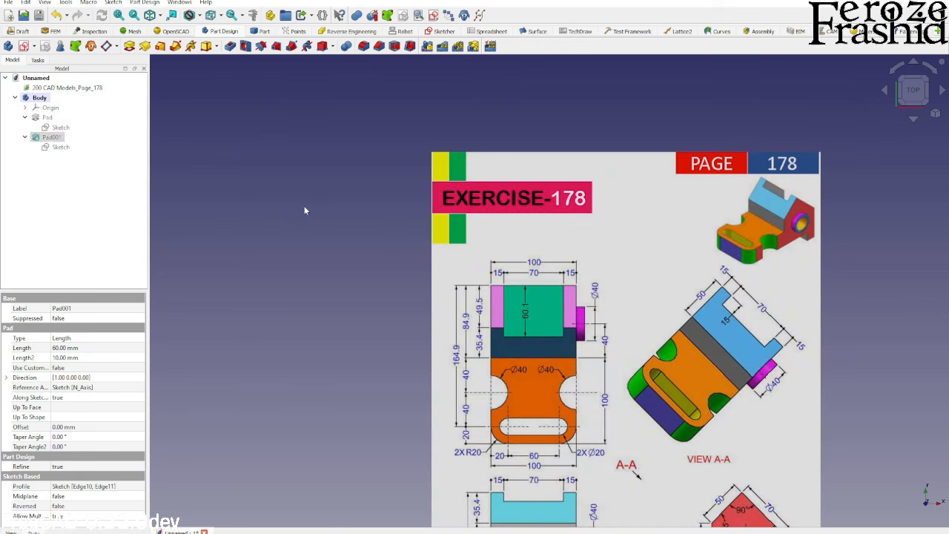
left_click(268, 186)
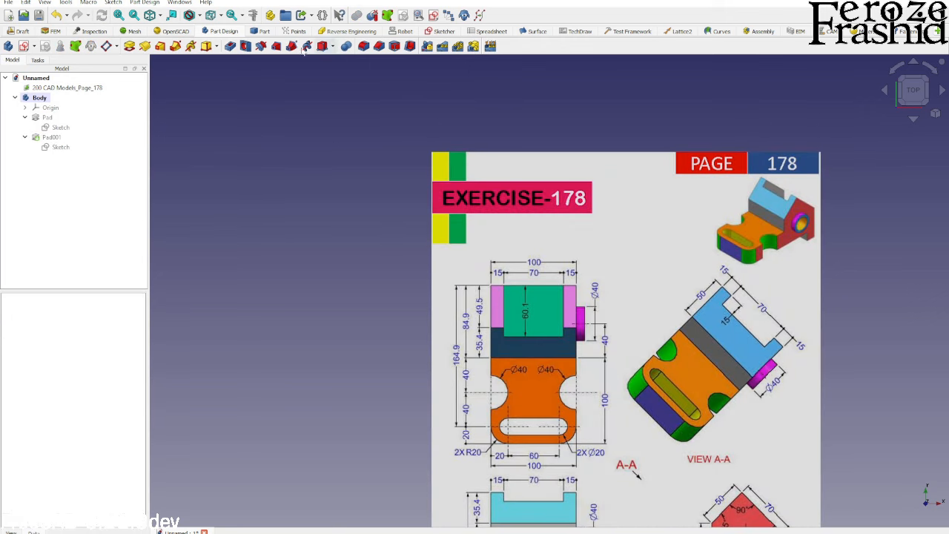
left_click(24, 46)
left_click(41, 126)
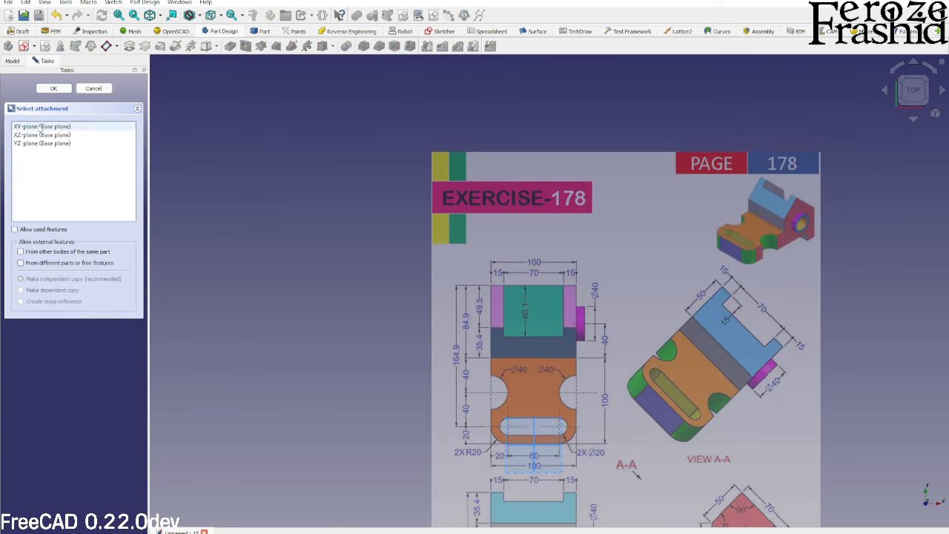
left_click(53, 89)
scroll(586, 457, "up", 3)
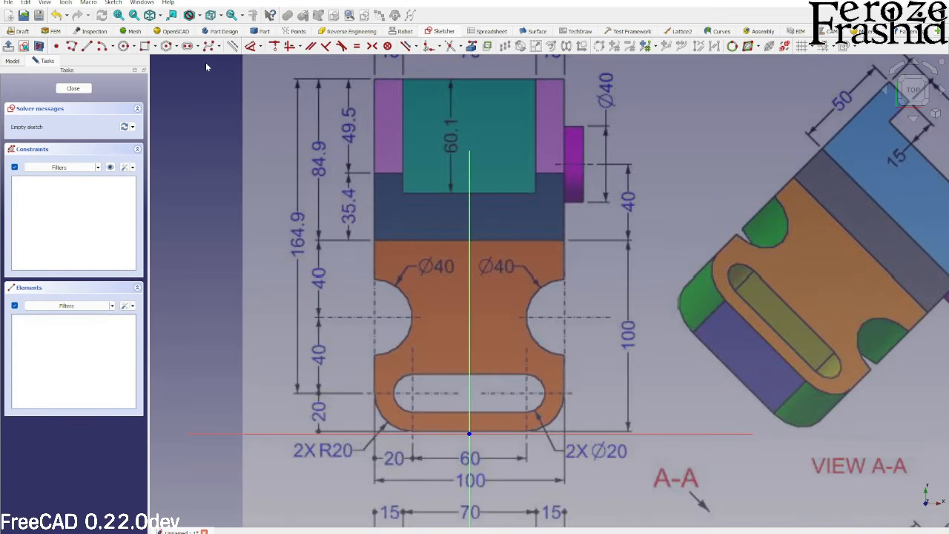
Step: Sketch a horizontal slot over the drawn slot with 60 mm between arc centres, a 0° angle and a 10 mm radius
left_click(187, 46)
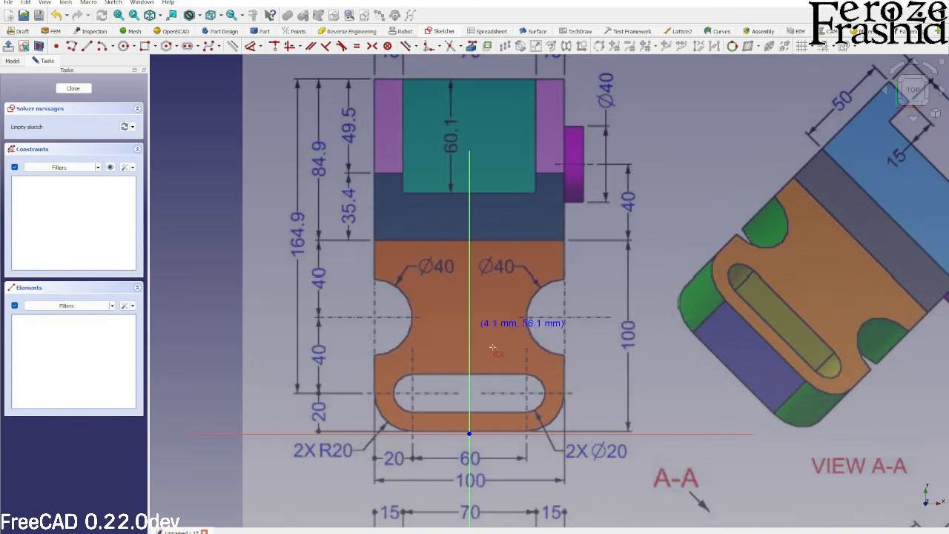
left_click(413, 390)
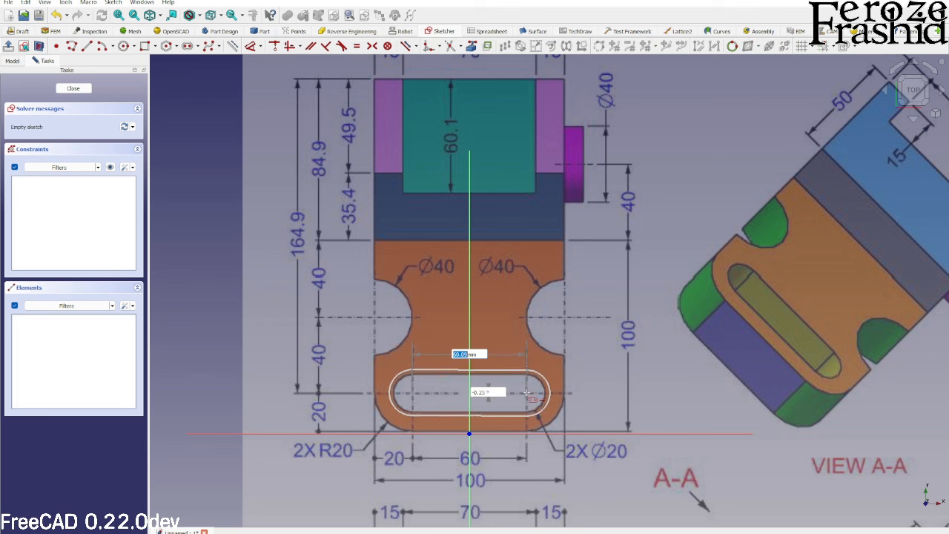
type("60")
key("Tab")
type("0")
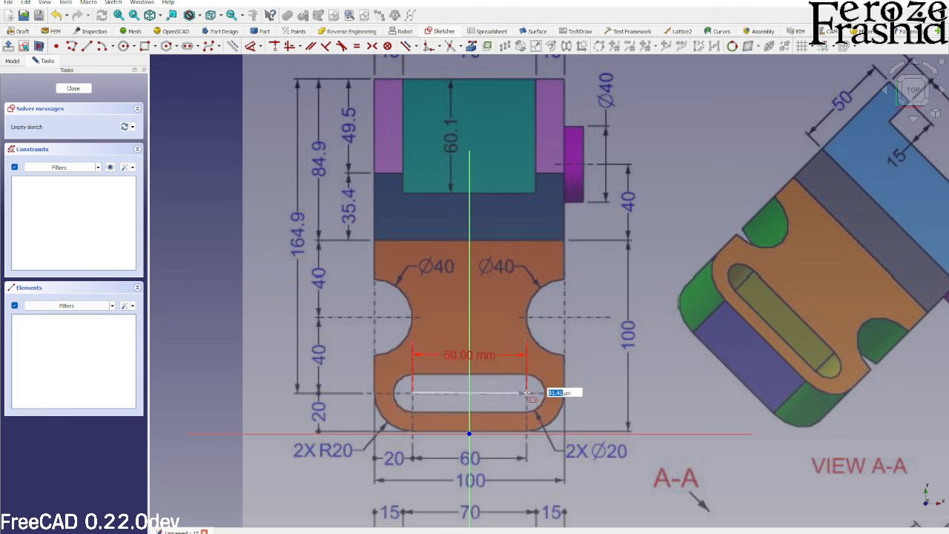
key("Tab")
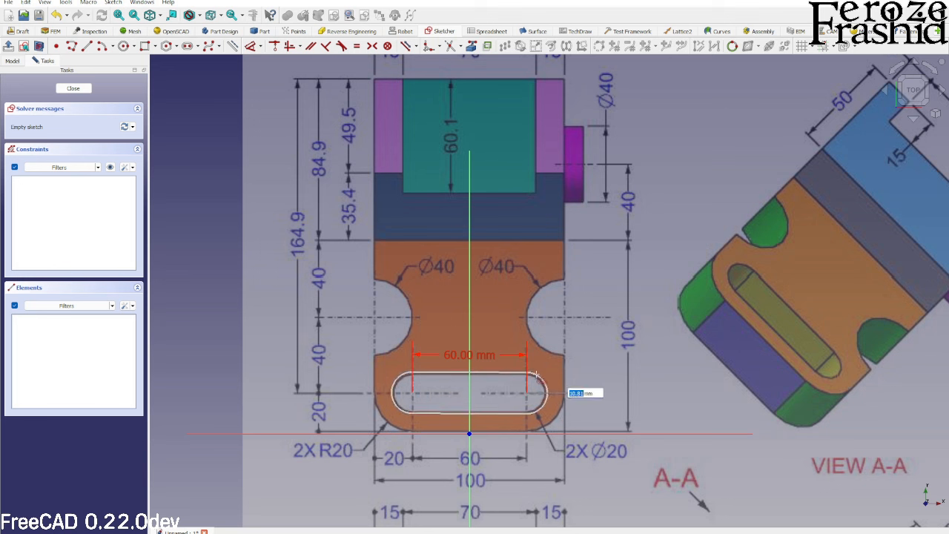
type("10")
key("Return")
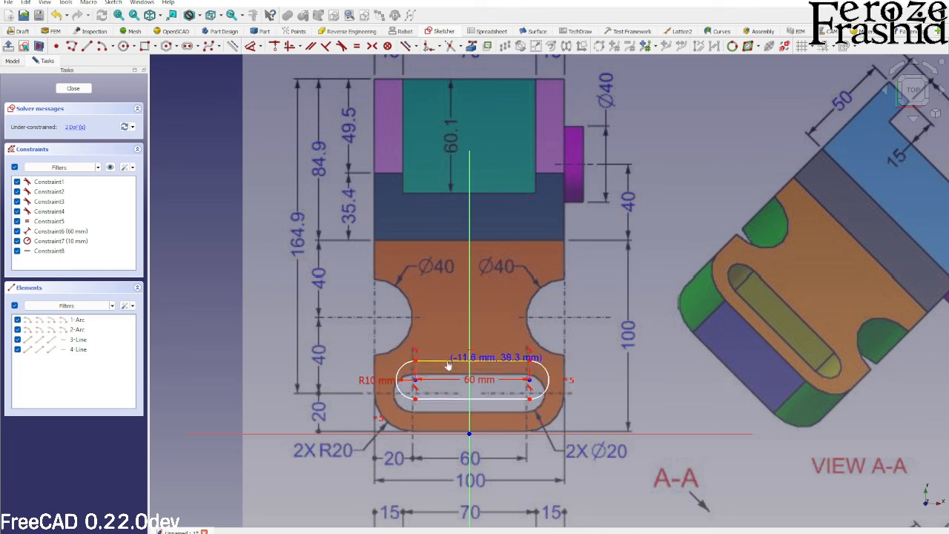
Step: Shift the slot onto the drawn one and constrain its left arc centre 20 mm above the horizontal axis
left_click_drag(448, 365, 445, 376)
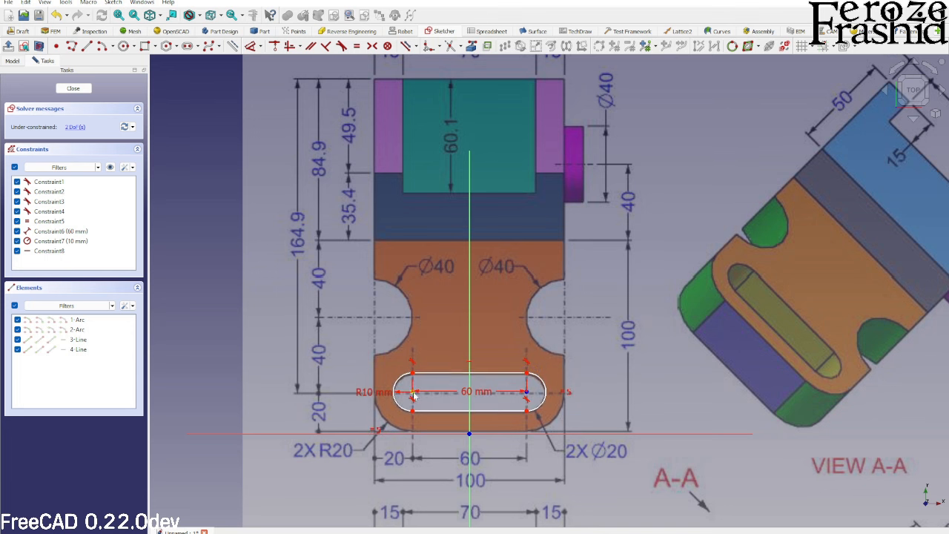
left_click(414, 396)
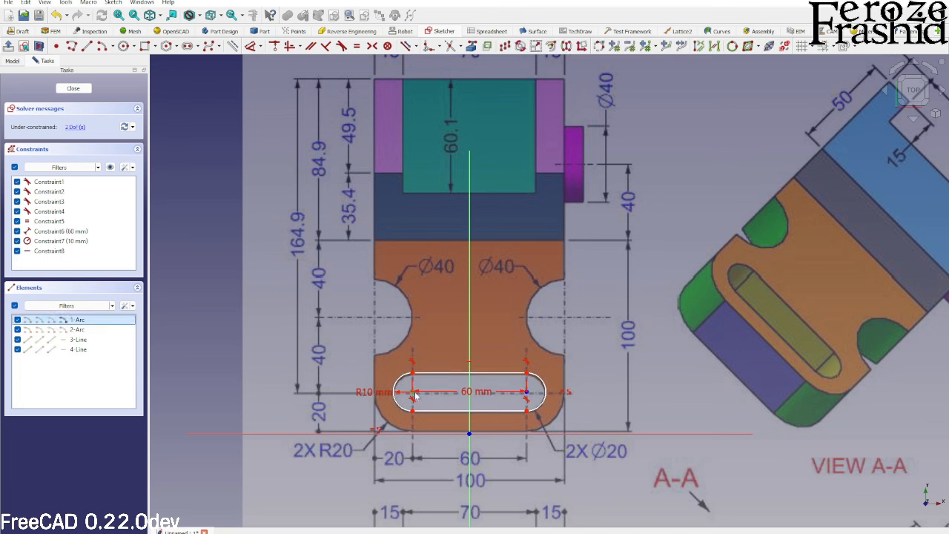
left_click(407, 434)
key("d")
left_click(320, 420)
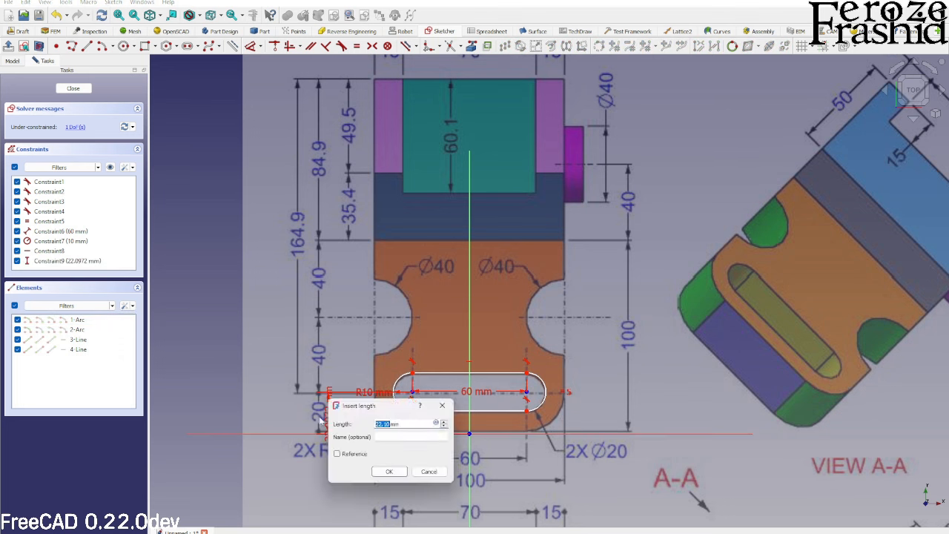
type("20")
key("Return")
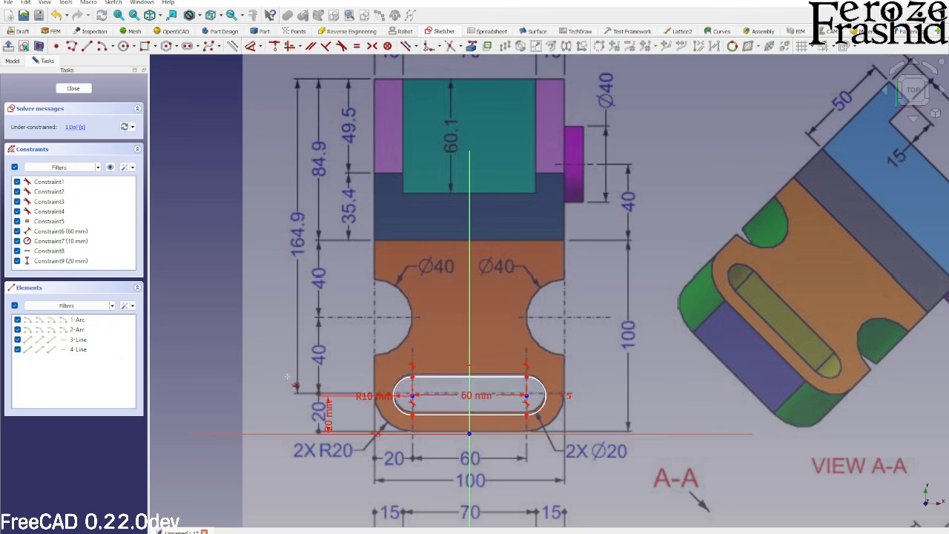
Step: Make the slot's two arc centres symmetric about the vertical axis and close the sketch
left_click(412, 396)
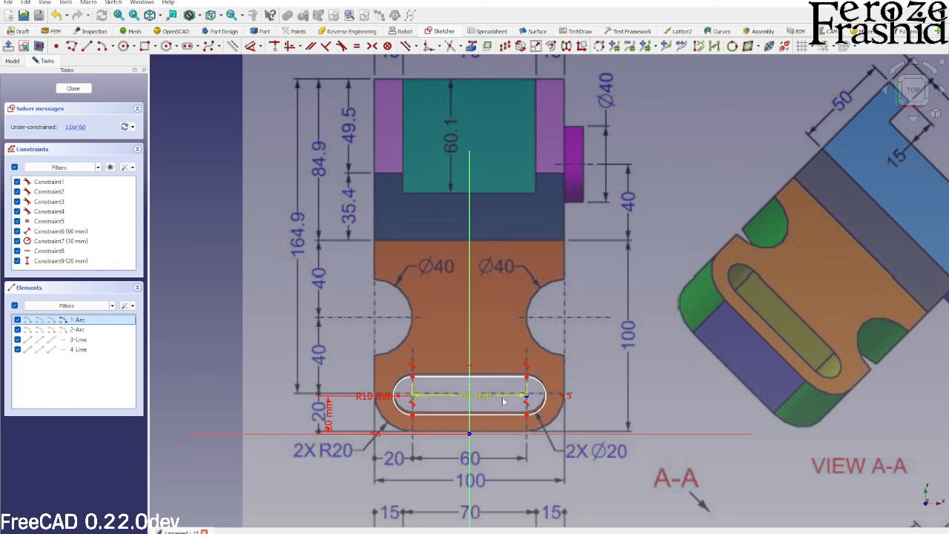
left_click(469, 352)
key("s")
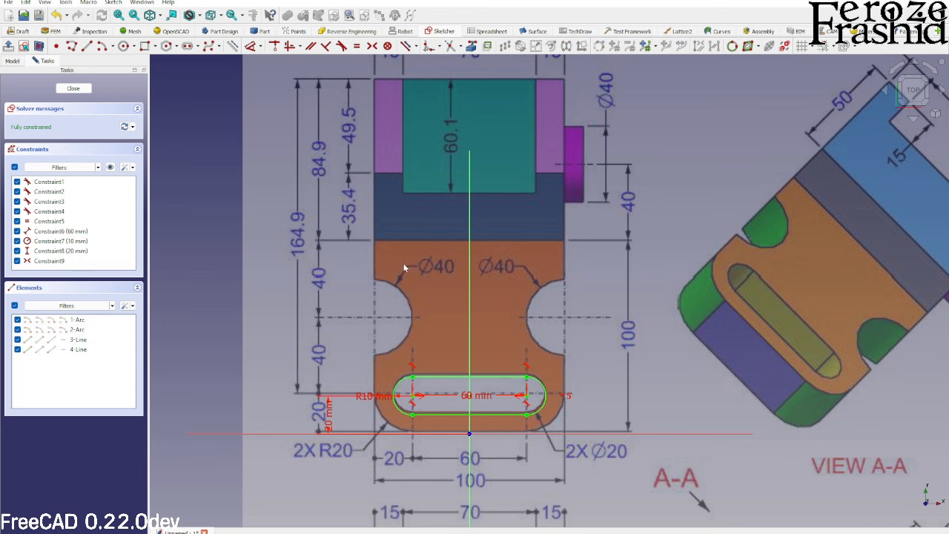
left_click(72, 88)
scroll(561, 387, "up", 5)
scroll(450, 288, "up", 3)
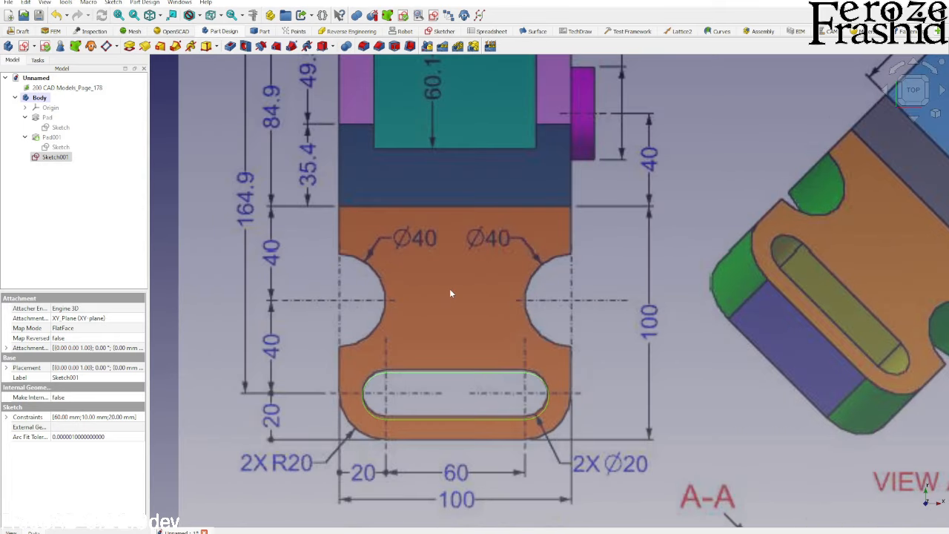
Step: Reopen the slot sketch and draw the left Ø40 notch as a centre-point half arc of about 21 mm radius
double_click(45, 157)
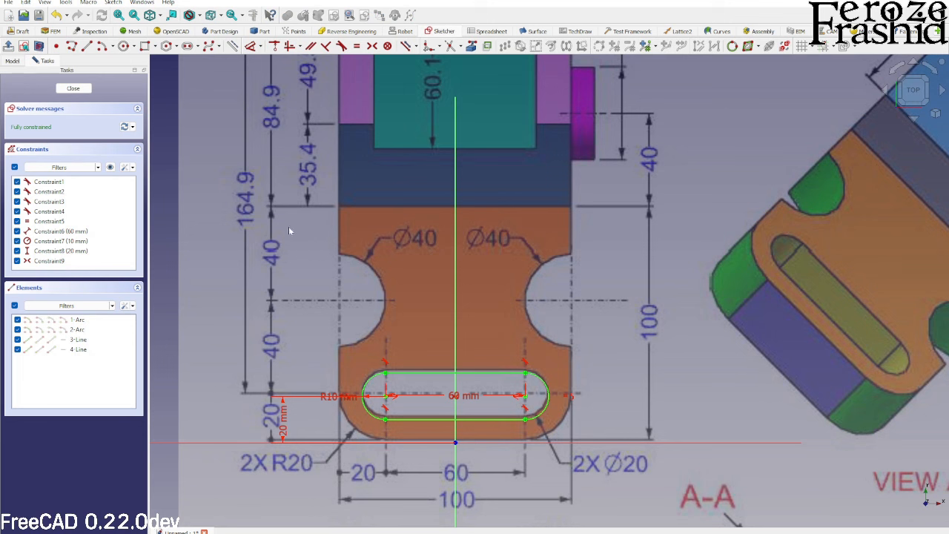
left_click(102, 45)
left_click(340, 301)
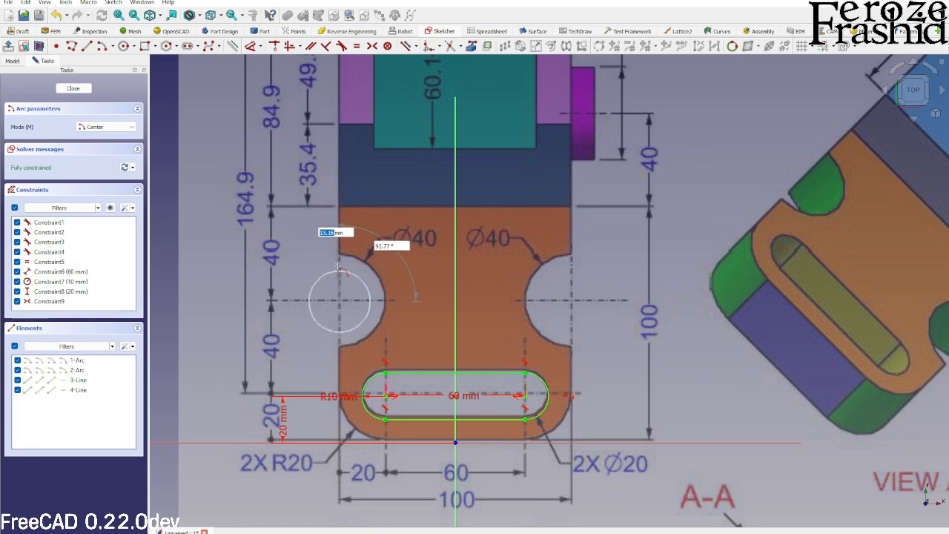
left_click(338, 254)
left_click(342, 346)
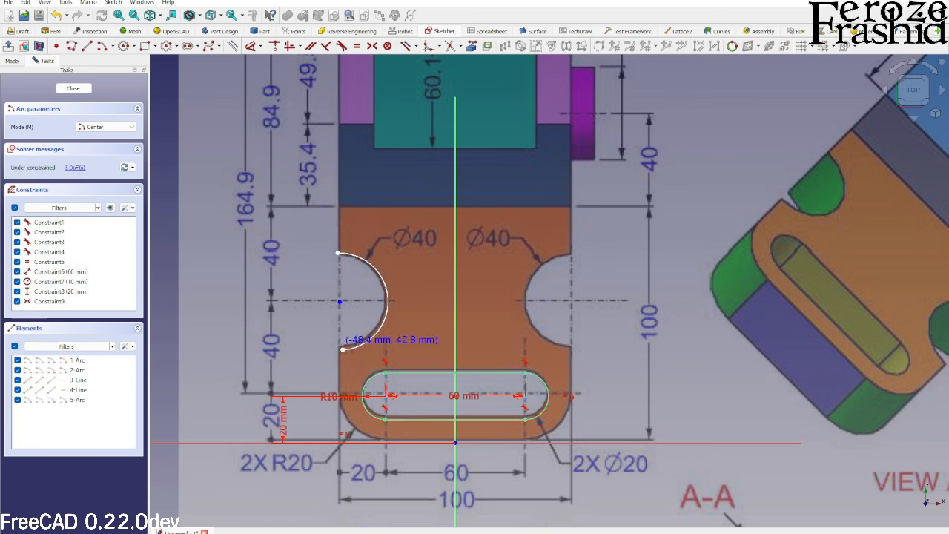
Step: Draw a vertical edge line down from the notch and a corner arc around the slot's left arc centre to the horizontal axis
left_click(86, 46)
left_click(341, 349)
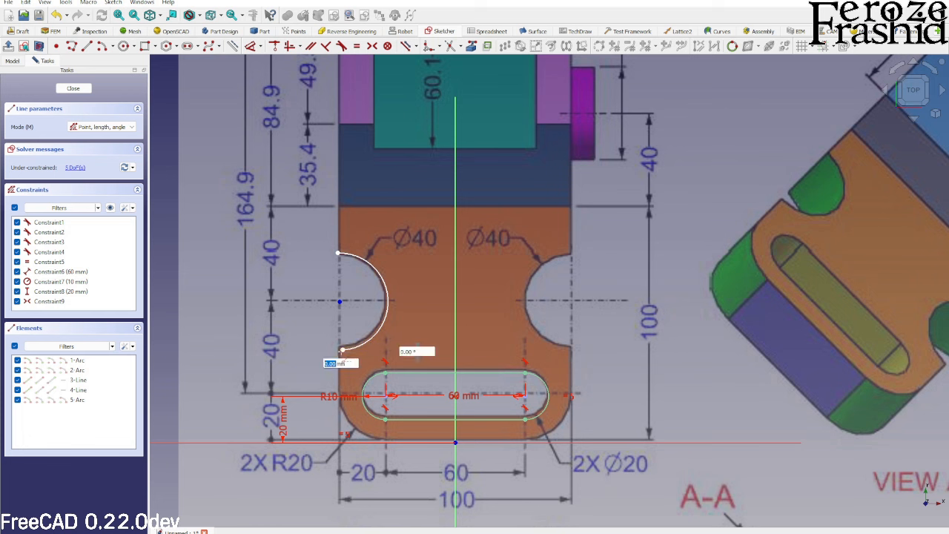
left_click(341, 402)
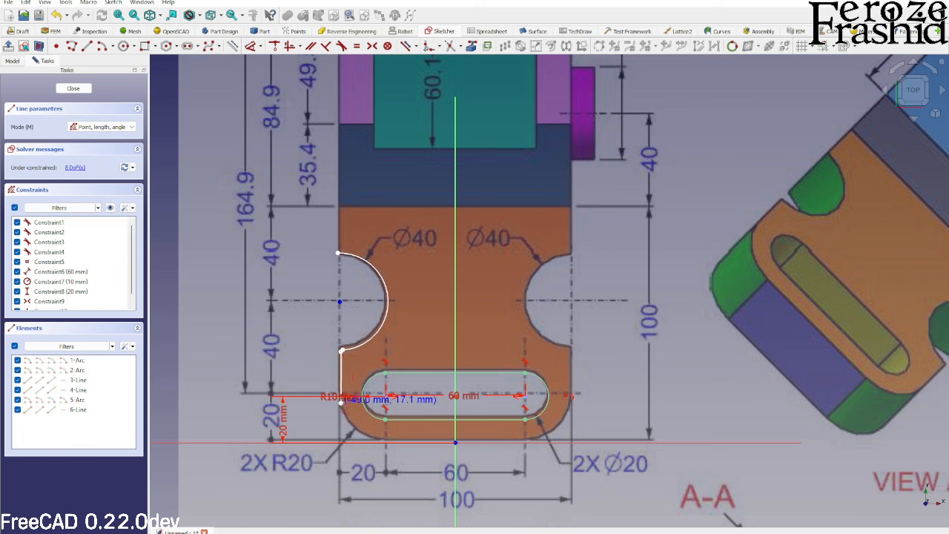
left_click(100, 46)
left_click(385, 396)
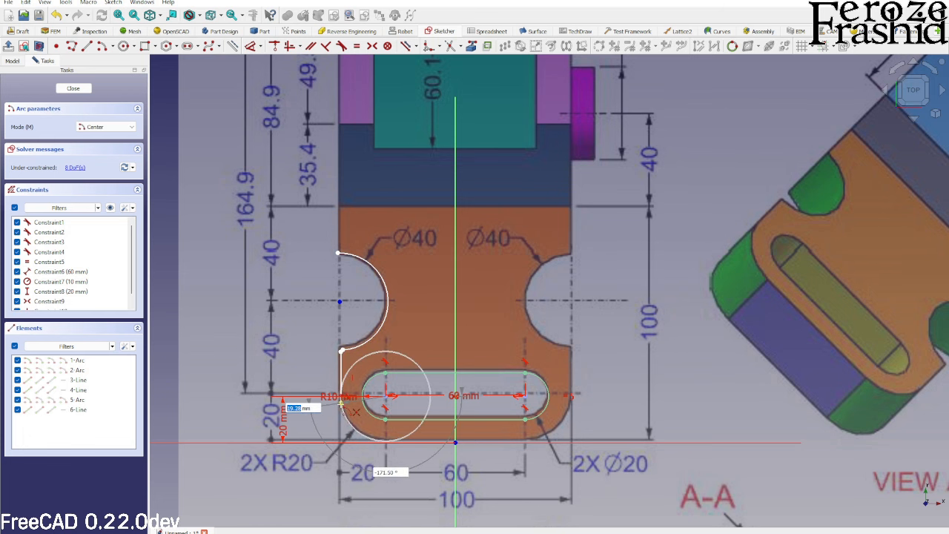
left_click(341, 402)
left_click(385, 442)
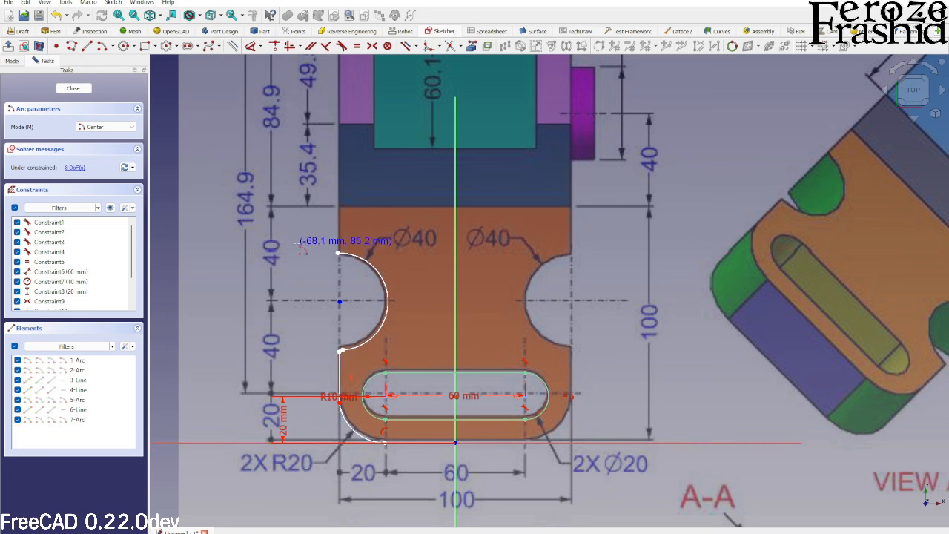
Step: Make the lower end of the left notch arc coincident with the upper end of the vertical edge line
scroll(344, 322, "down", 3)
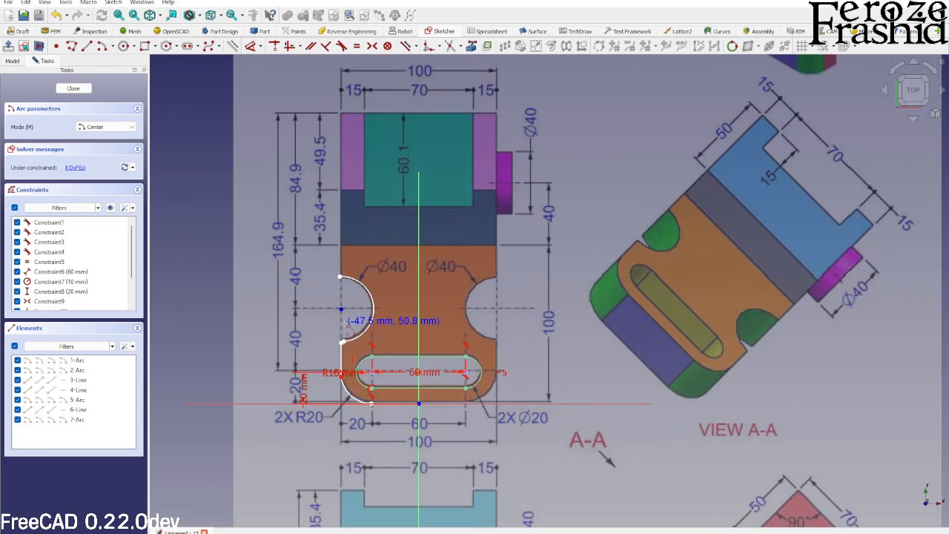
scroll(347, 324, "up", 2)
scroll(346, 326, "down", 2)
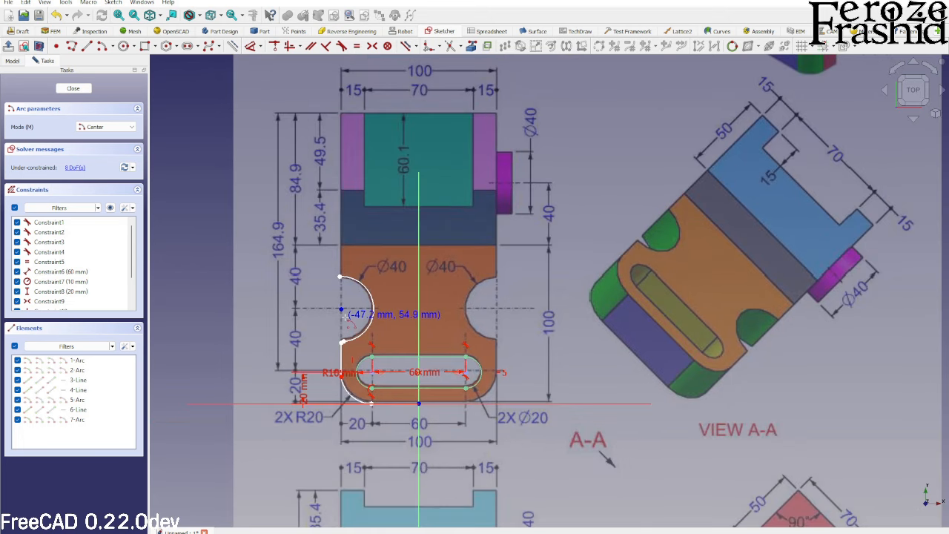
scroll(347, 326, "up", 2)
right_click(361, 335)
left_click_drag(361, 335, 336, 364)
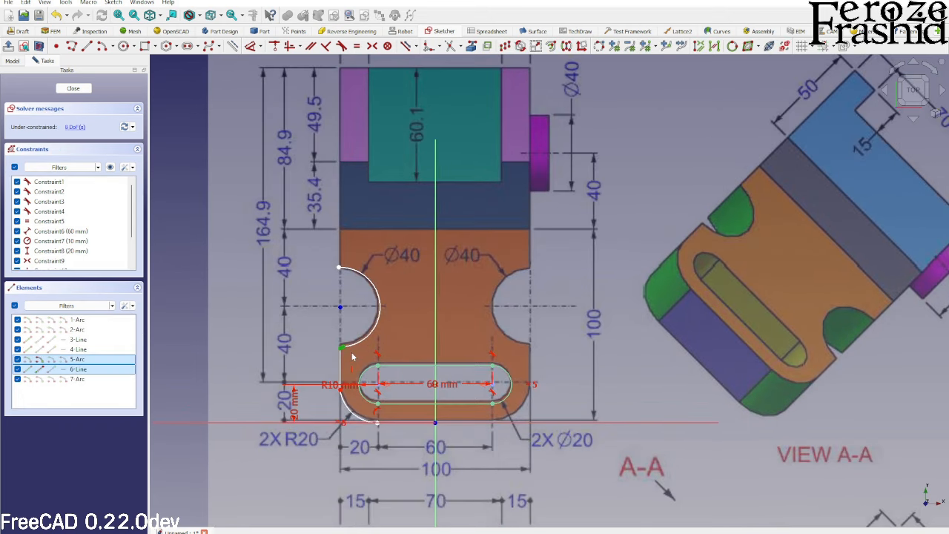
key("c")
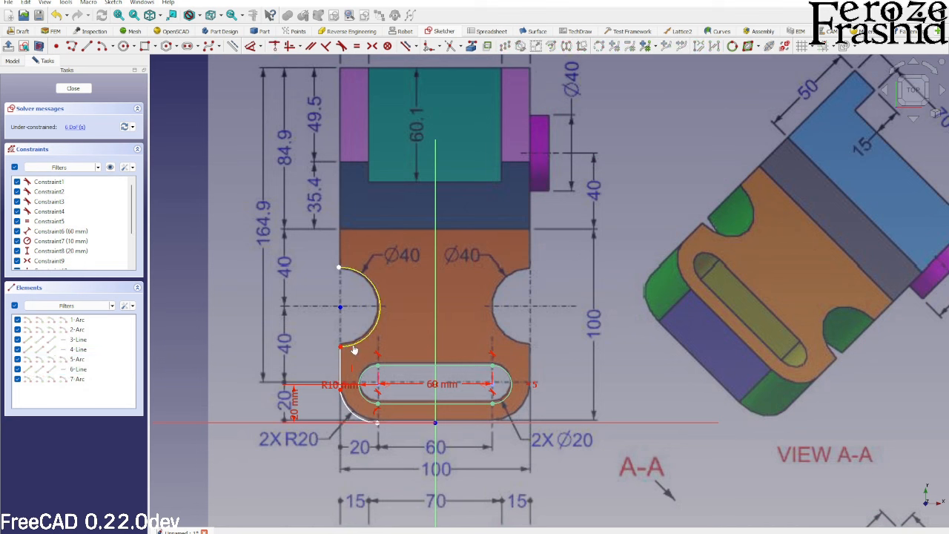
Step: Constrain the radius of the left notch arc to 20 mm
left_click(355, 350)
type("kr")
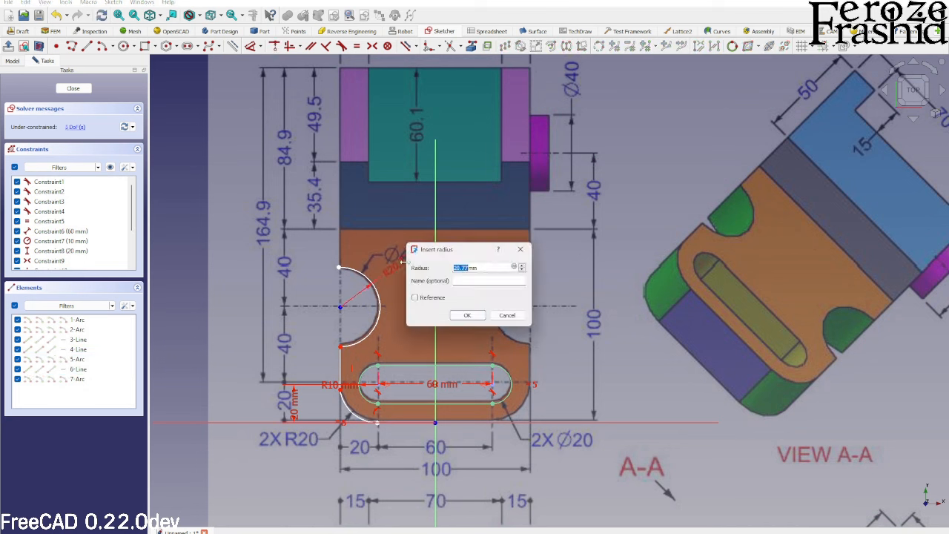
type("20")
key("Return")
scroll(178, 449, "up", 3)
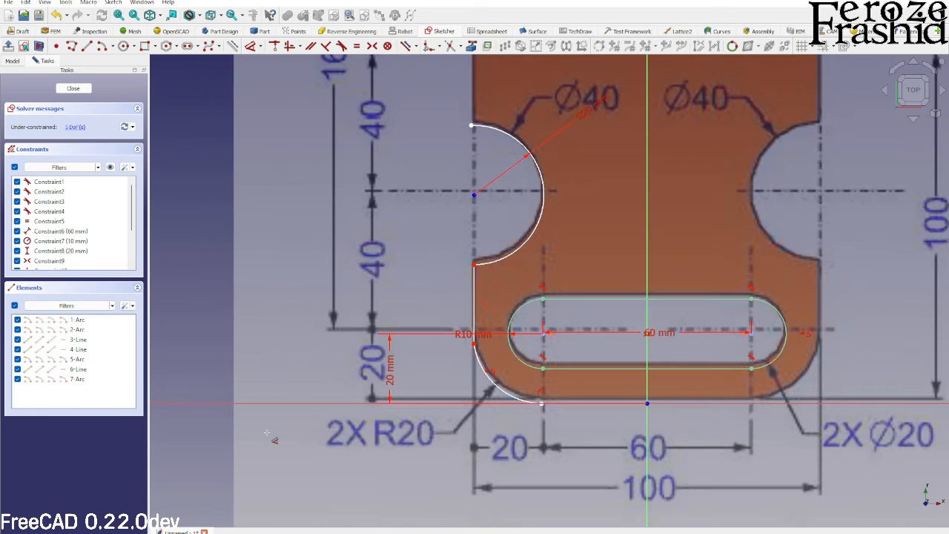
Step: Constrain the lower-left corner arc and the left notch arc to equal radii
left_click(489, 383)
left_click(506, 257)
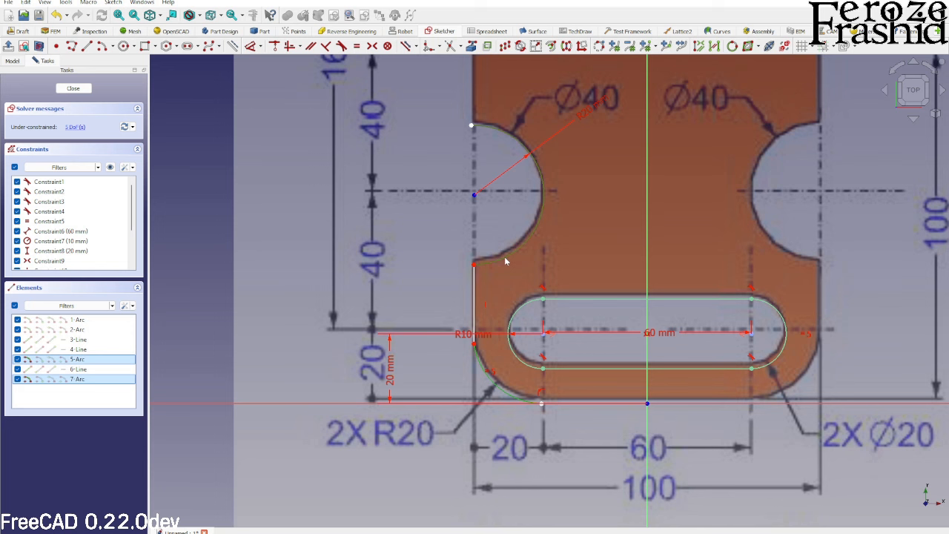
key("e")
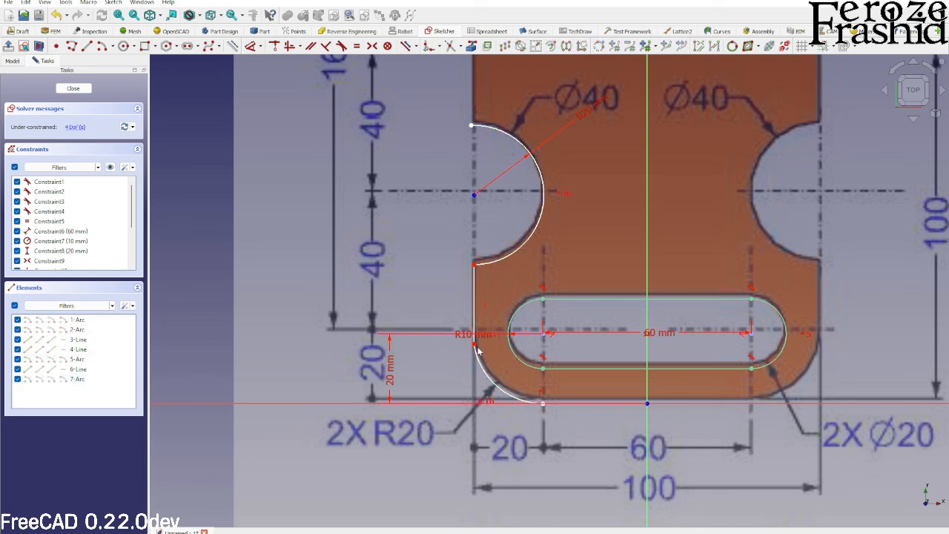
Step: Make the lower-left corner arc tangent to the left vertical edge line
left_click(477, 355)
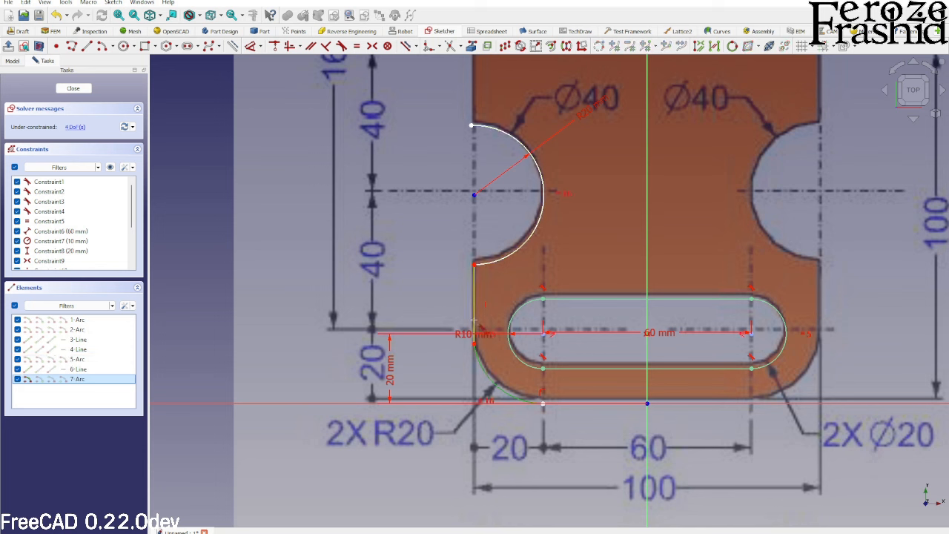
left_click(474, 320)
key("t")
scroll(433, 303, "down", 3)
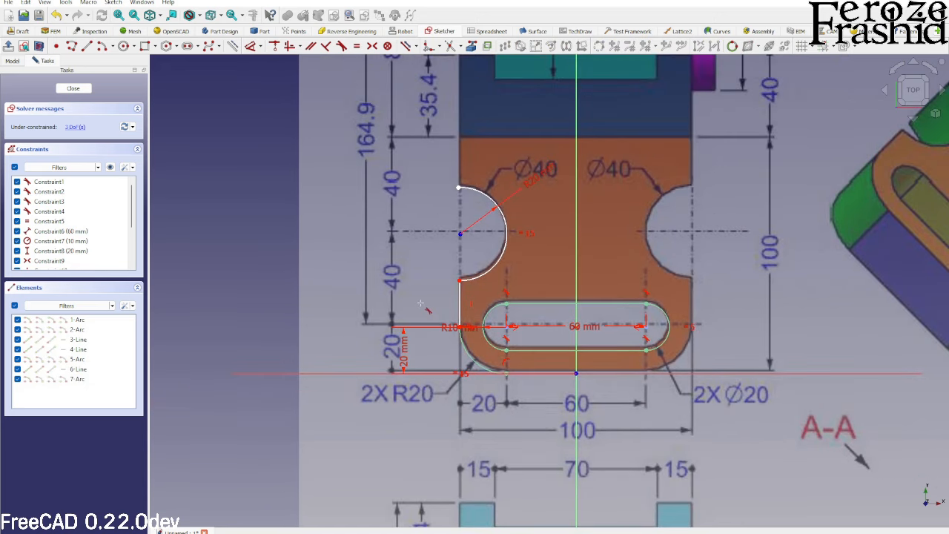
Step: Draw the plate's bottom edge line along the horizontal axis from the left corner arc's end and set its length to 60 mm
left_click(86, 46)
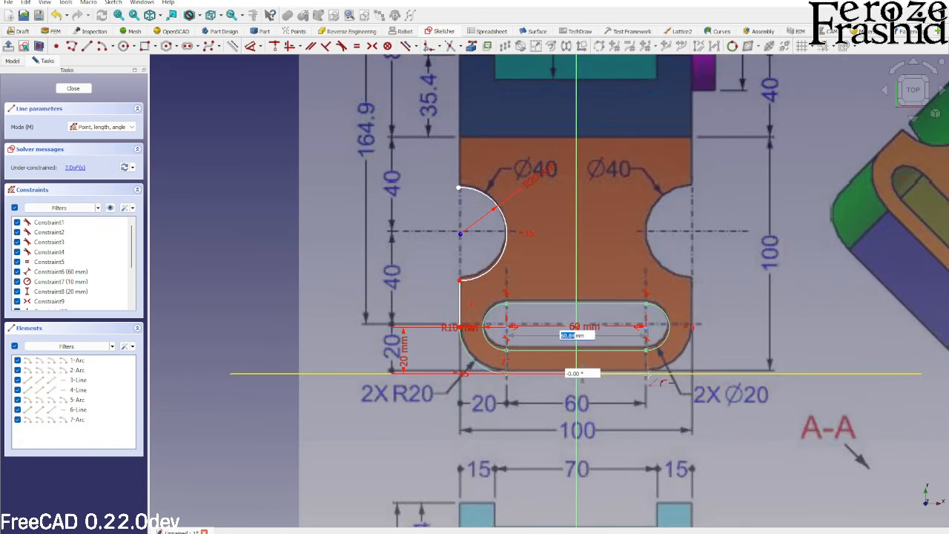
left_click(576, 372)
left_click(647, 373)
left_click(628, 375)
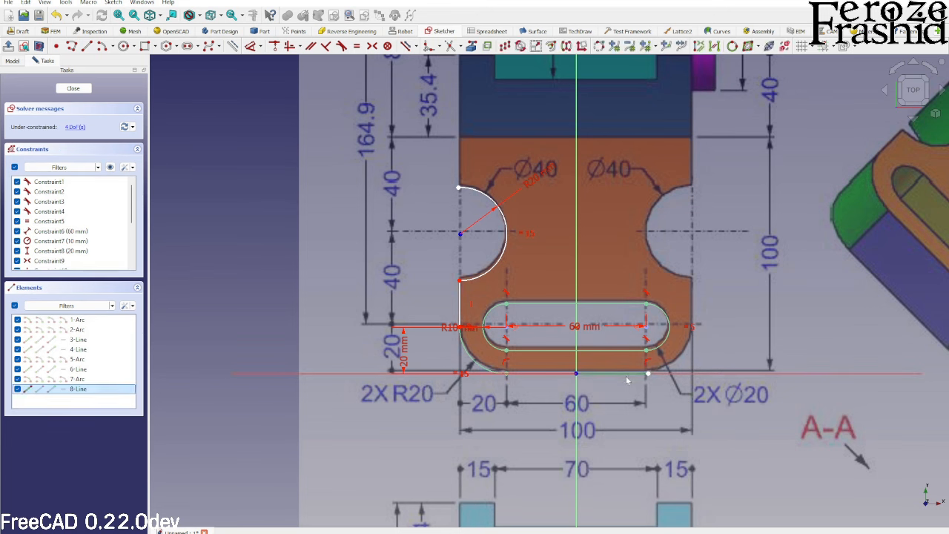
key("d")
left_click(613, 414)
type("60")
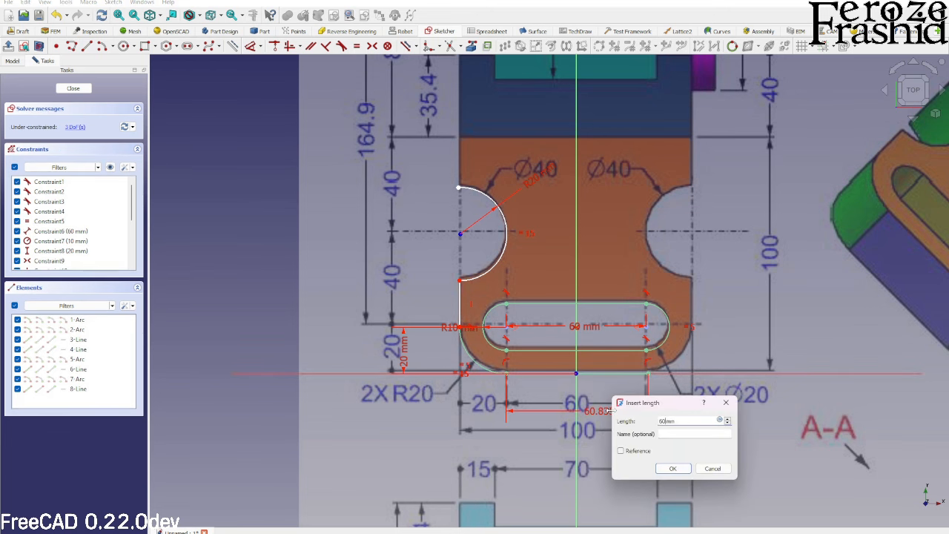
key("Return")
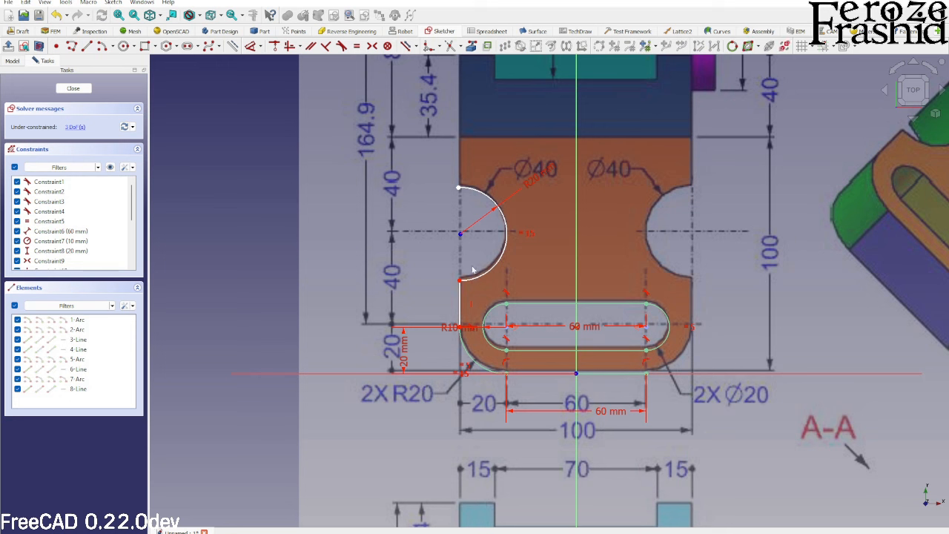
Step: Nudge the left notch arc's upper end into line with its centre and set the left vertical edge line's length to 20 mm
left_click_drag(460, 190, 461, 186)
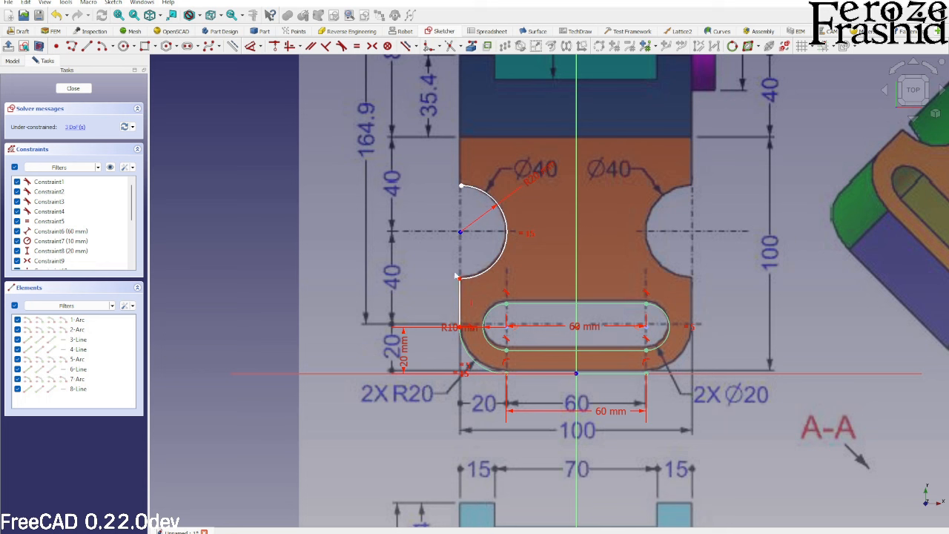
left_click(461, 296)
key("d")
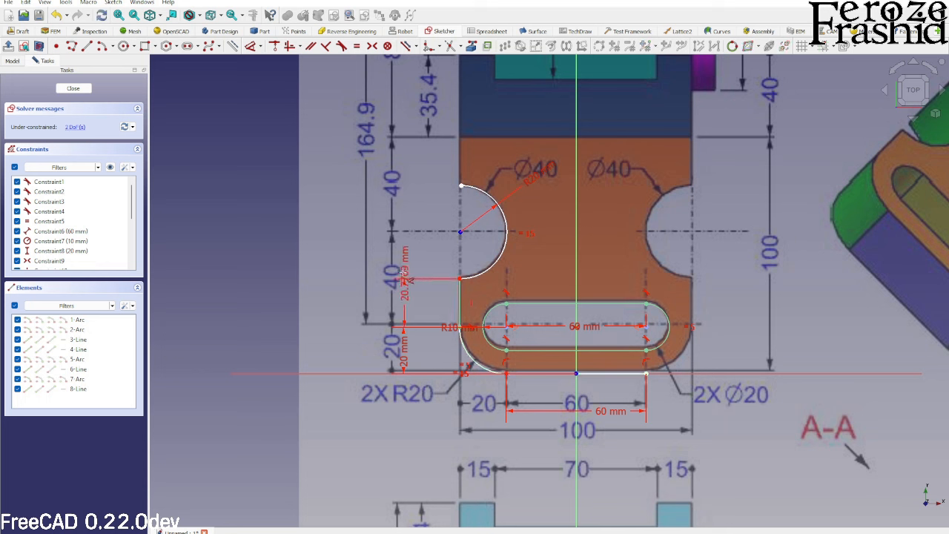
left_click(402, 276)
type("20")
key("Return")
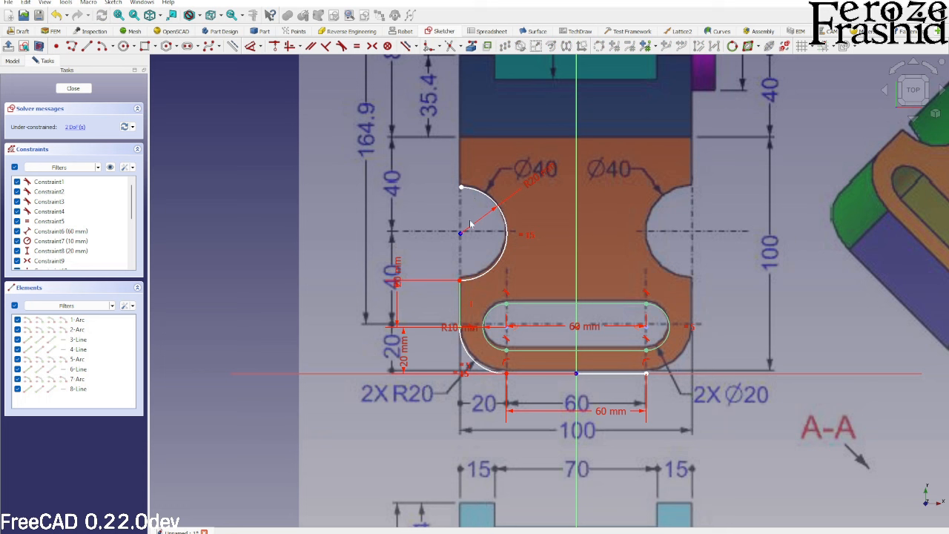
Step: Mirror the left notch arc, vertical edge line and corner arc about the sketch's vertical axis, keeping the originals
left_click(491, 267)
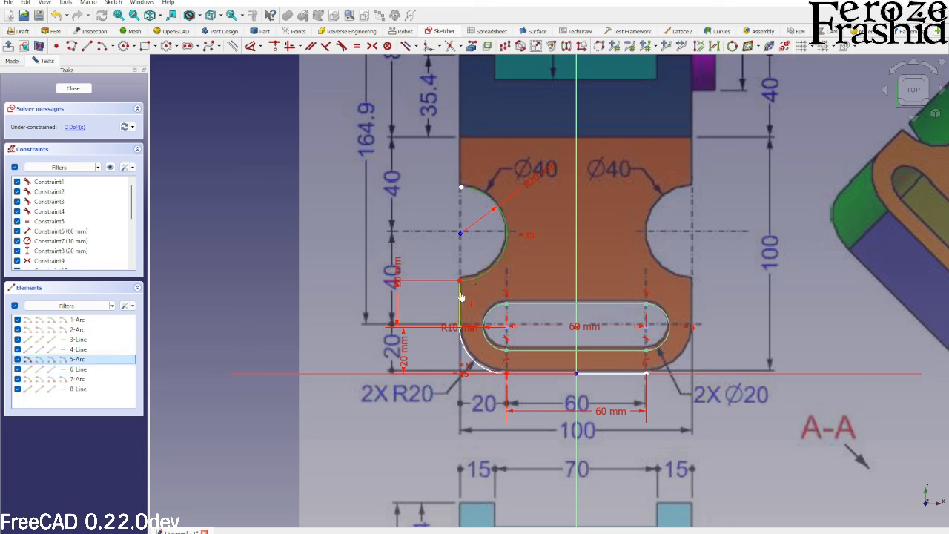
left_click(460, 296)
left_click(466, 348)
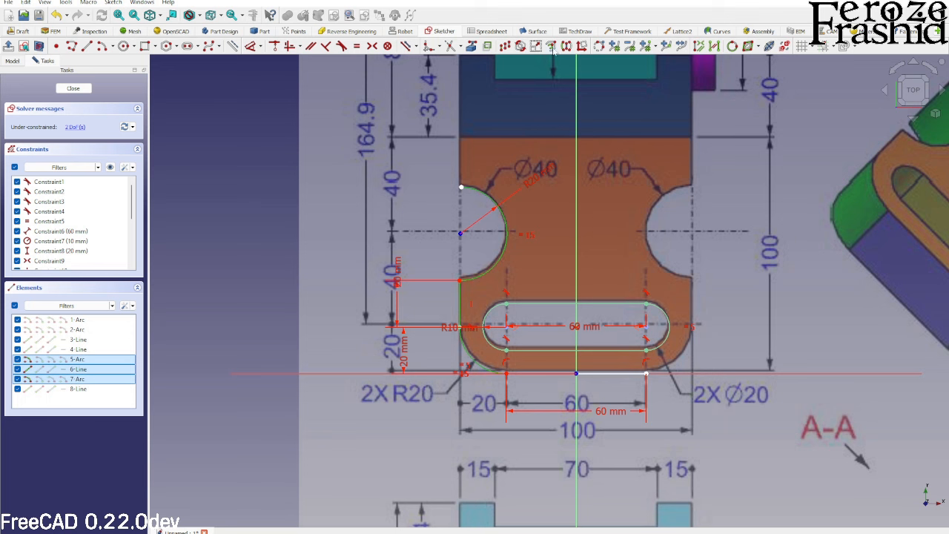
left_click(566, 46)
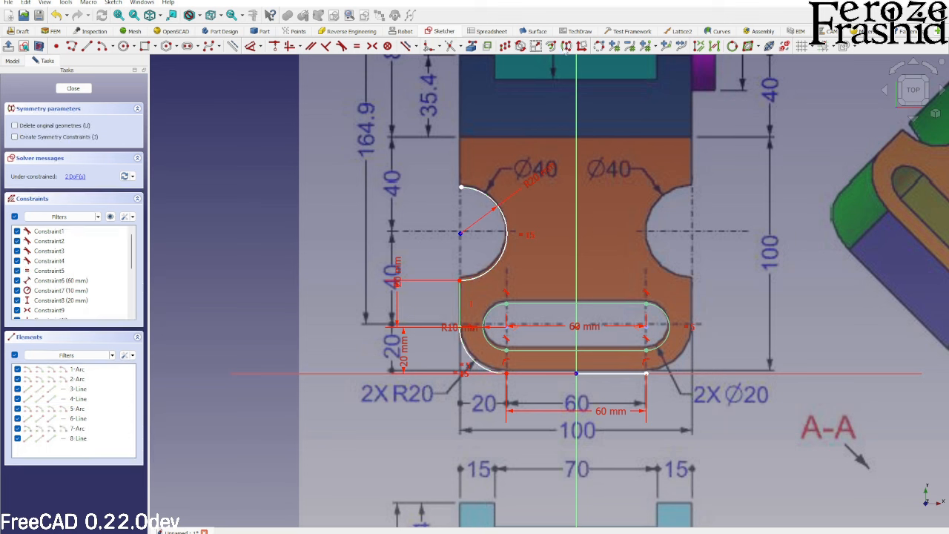
left_click(575, 119)
right_click(616, 152)
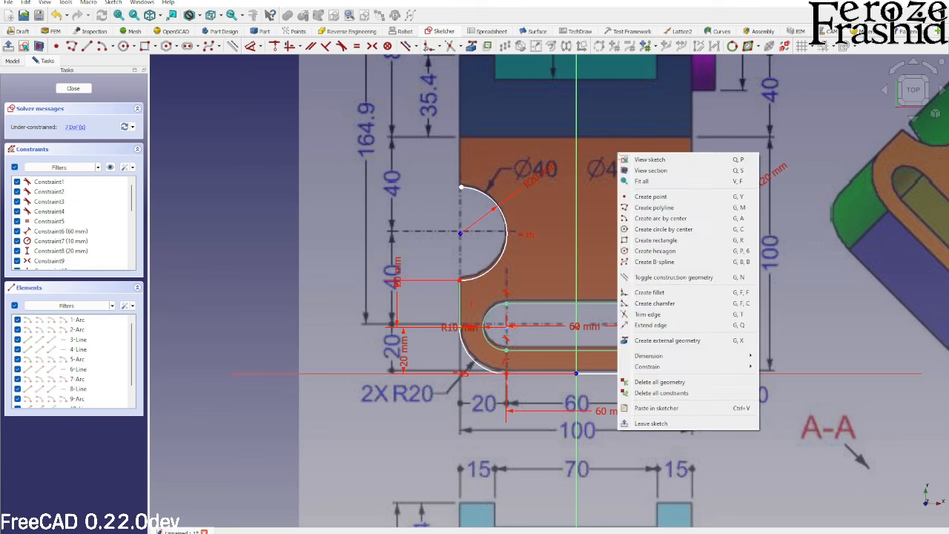
left_click(621, 136)
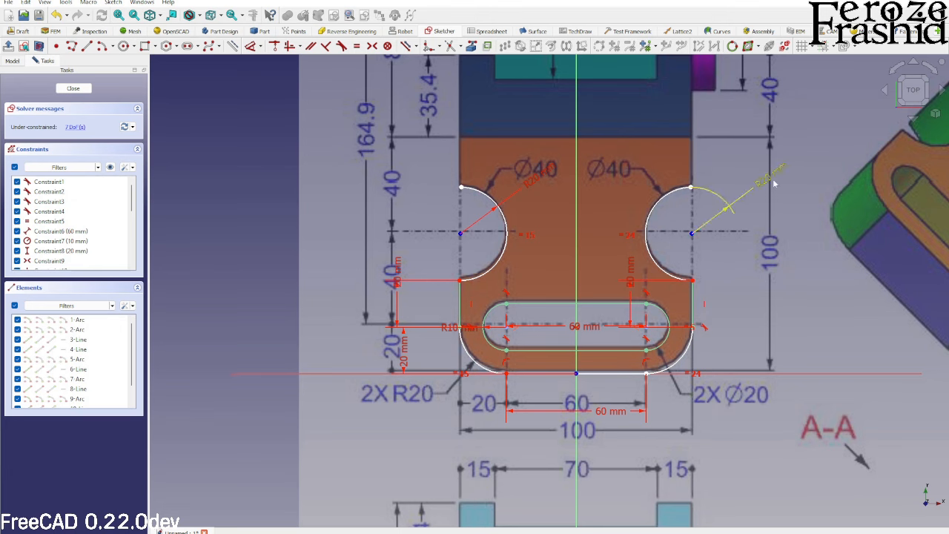
Step: Reposition the mirrored notch's radius label and make the right corner arc's lower end coincident with the bottom line's right end
left_click_drag(774, 184, 627, 187)
scroll(590, 384, "up", 3)
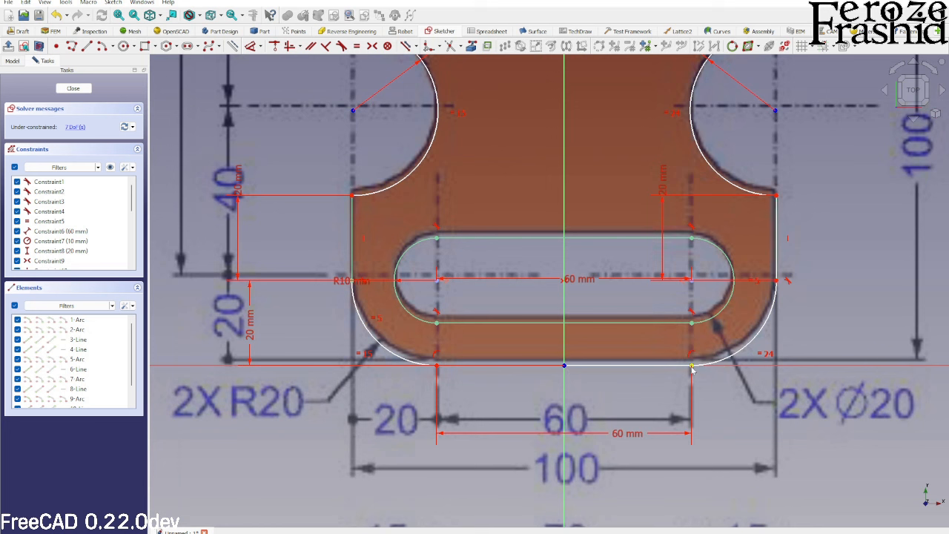
scroll(690, 371, "down", 3)
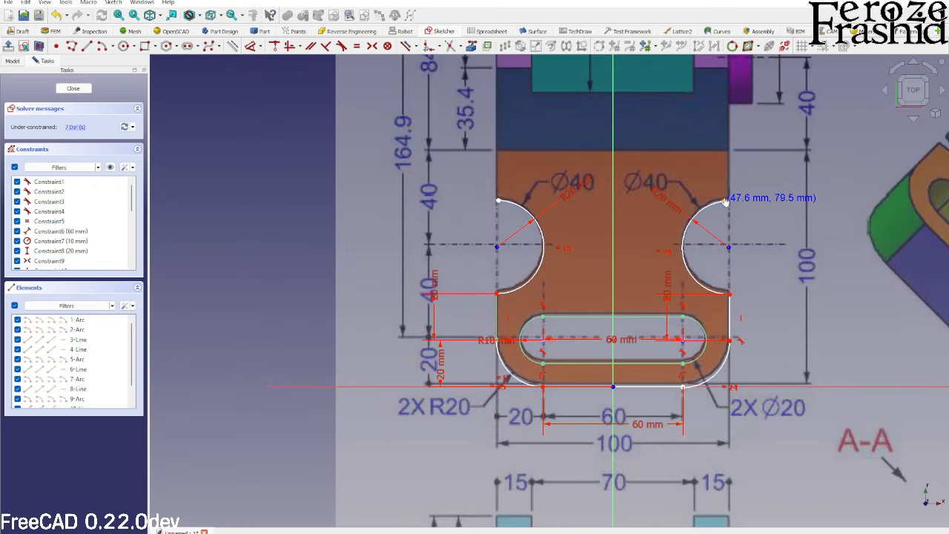
scroll(661, 378, "up", 3)
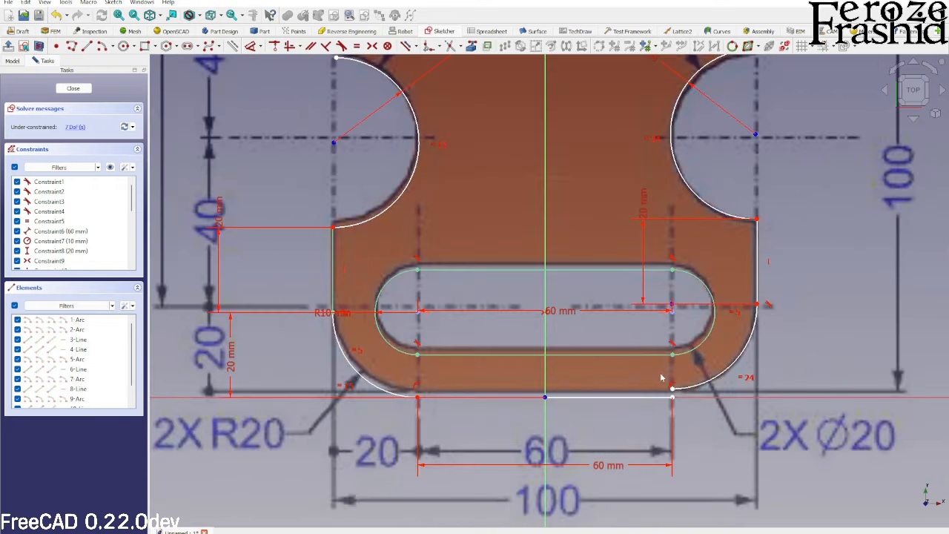
left_click(671, 391)
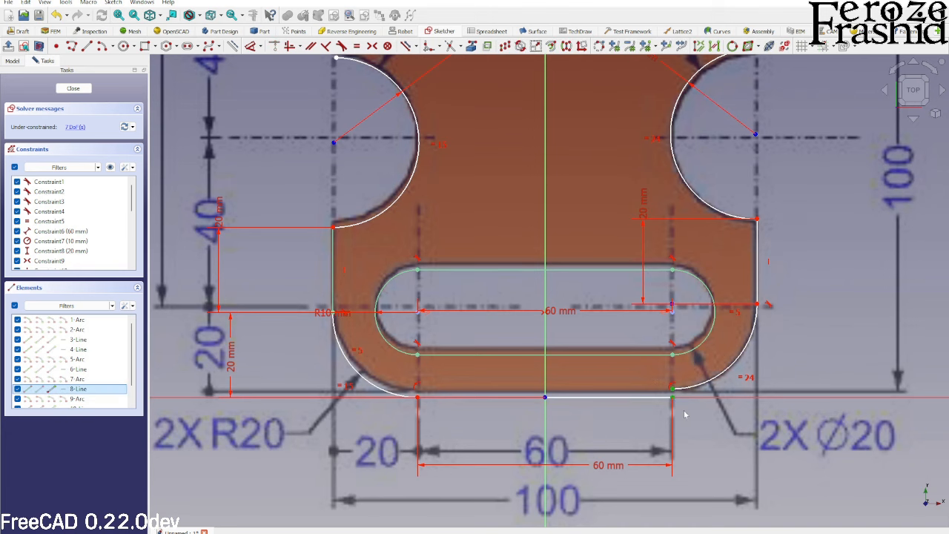
key("c")
Step: Draw a horizontal line joining the upper ends of the left and right notch arcs
scroll(682, 426, "down", 2)
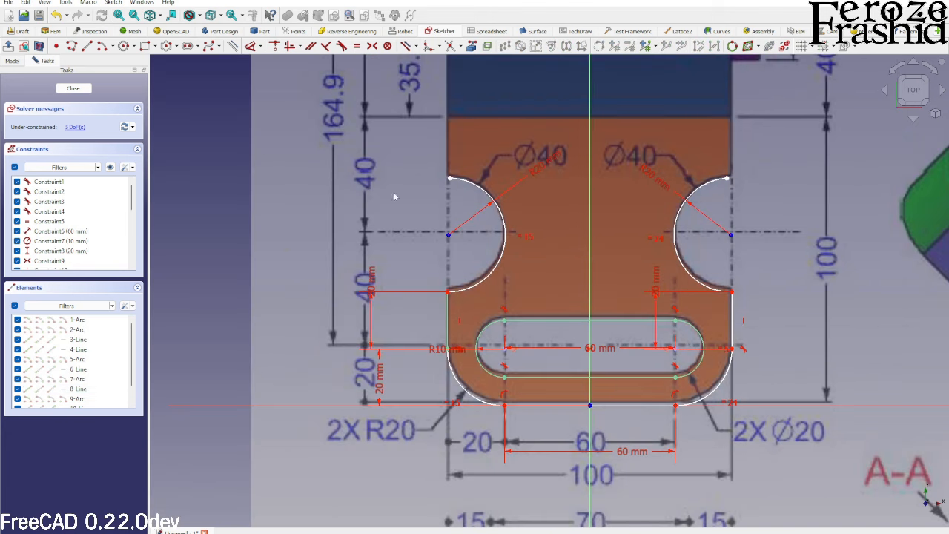
left_click(87, 46)
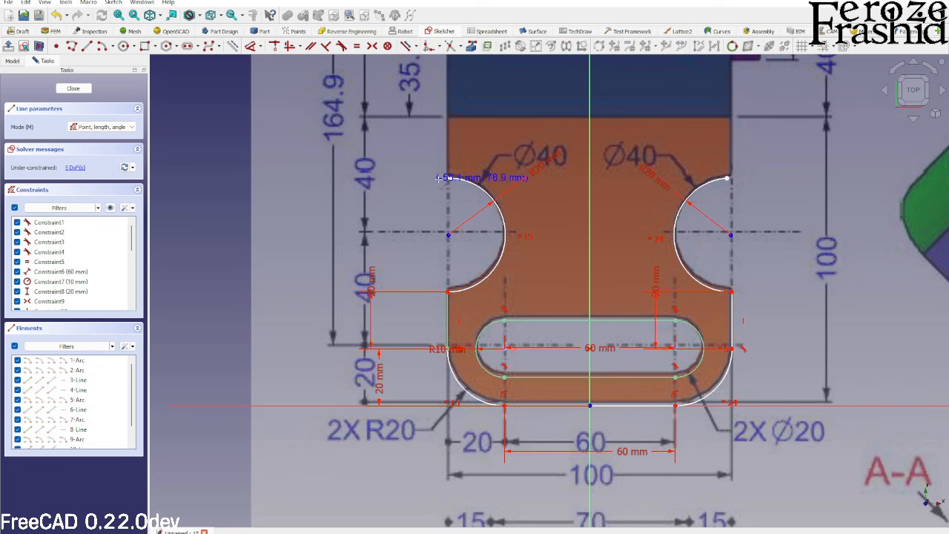
left_click(449, 178)
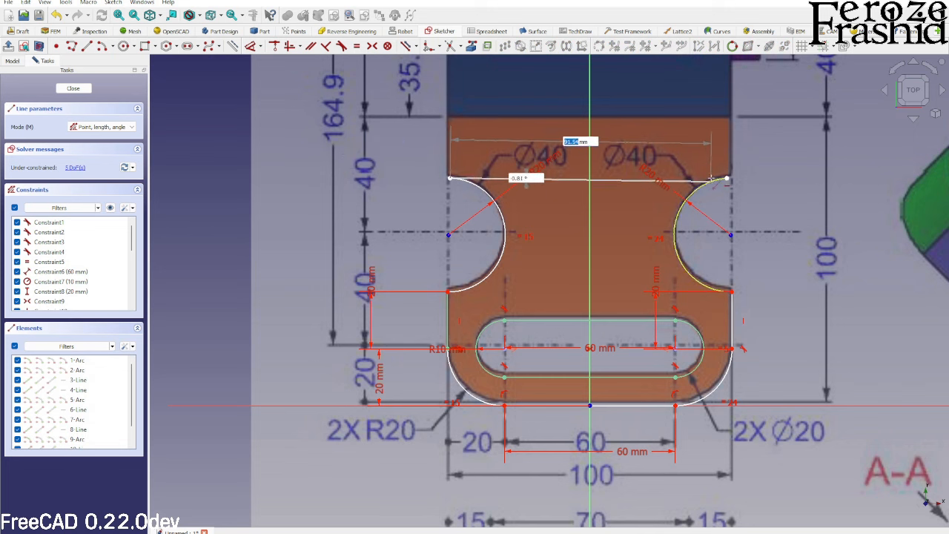
left_click(728, 178)
right_click(801, 186)
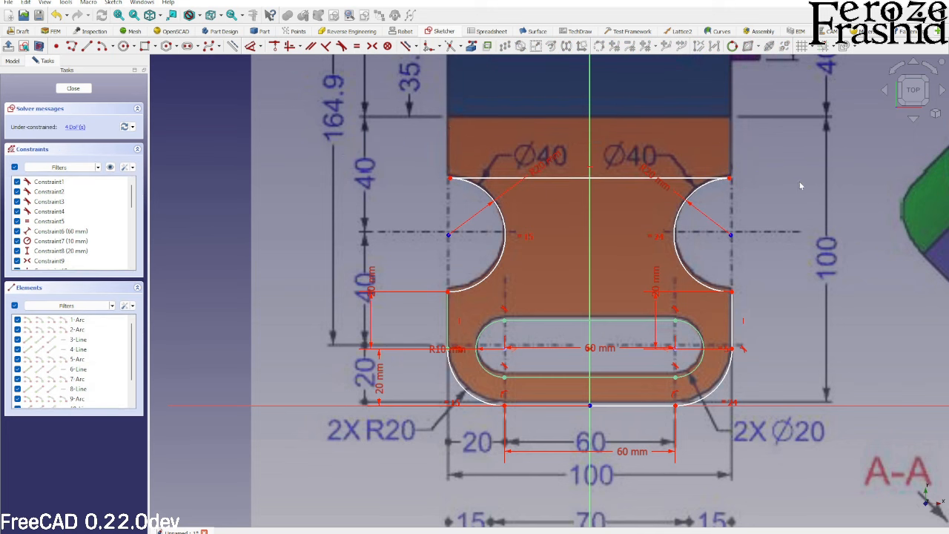
Step: Make the left and right notch arcs tangent to the horizontal line that joins their upper ends
left_click(481, 186)
left_click(483, 178)
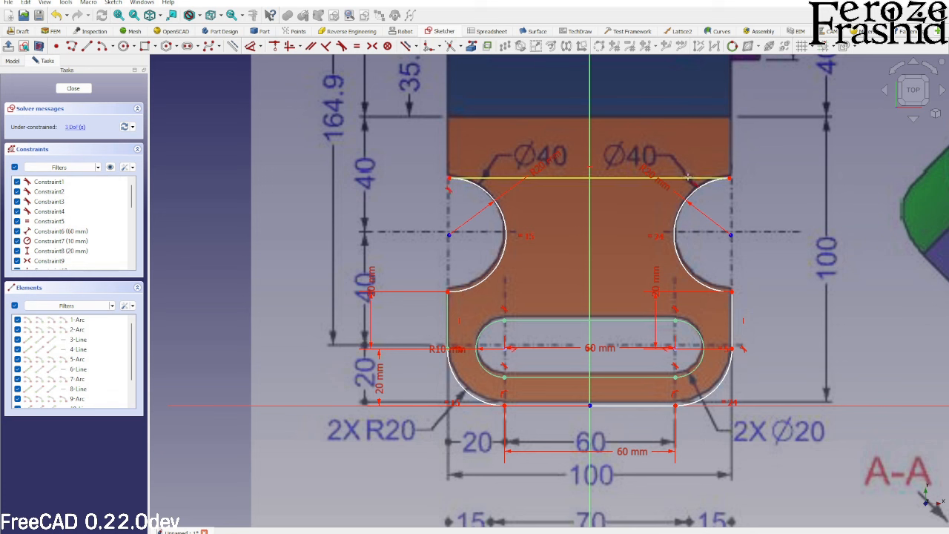
left_click(703, 186)
left_click(704, 178)
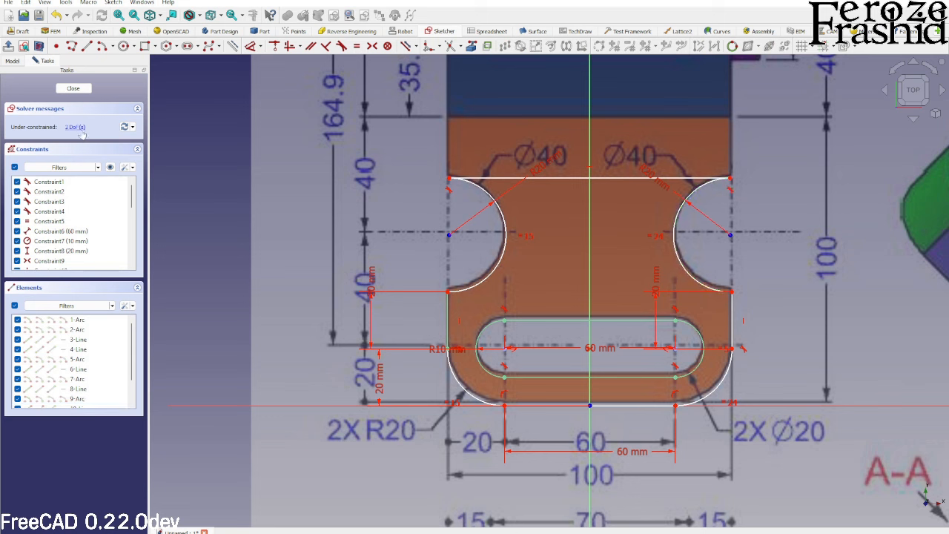
Step: Vertically align each notch arc's centre with the arc's lower endpoint on both sides of the plate
left_click(449, 236)
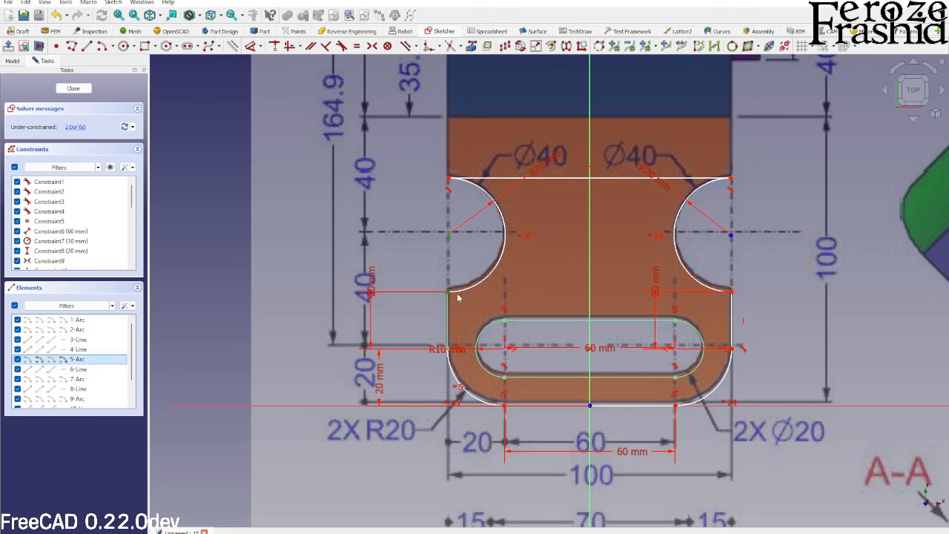
key("v")
left_click(732, 236)
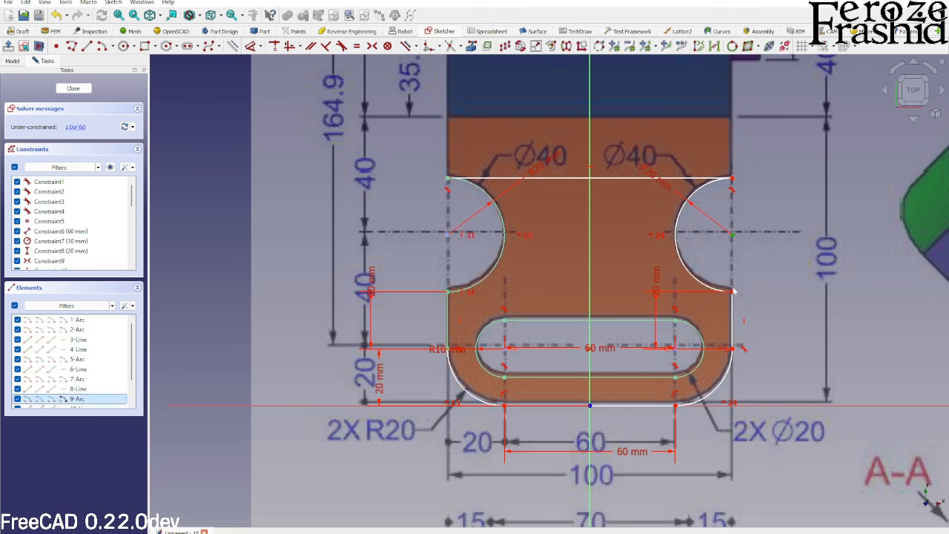
left_click(731, 290)
key("v")
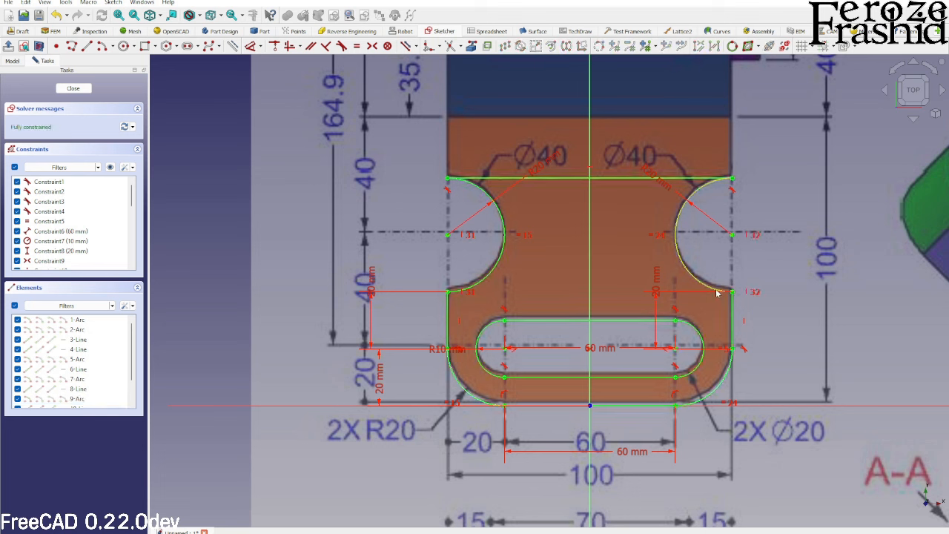
Step: Close the base plate sketch and make Pad001 visible again
left_click(73, 89)
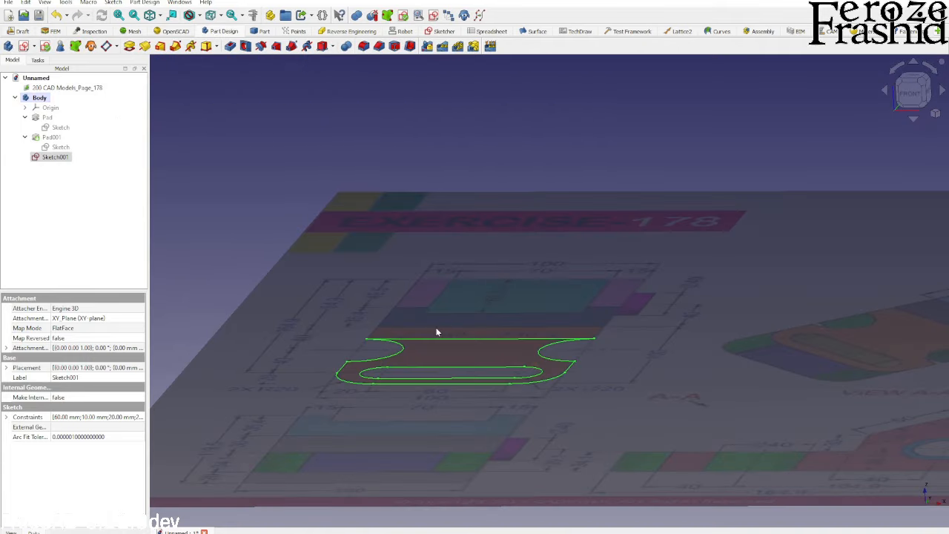
left_click(51, 137)
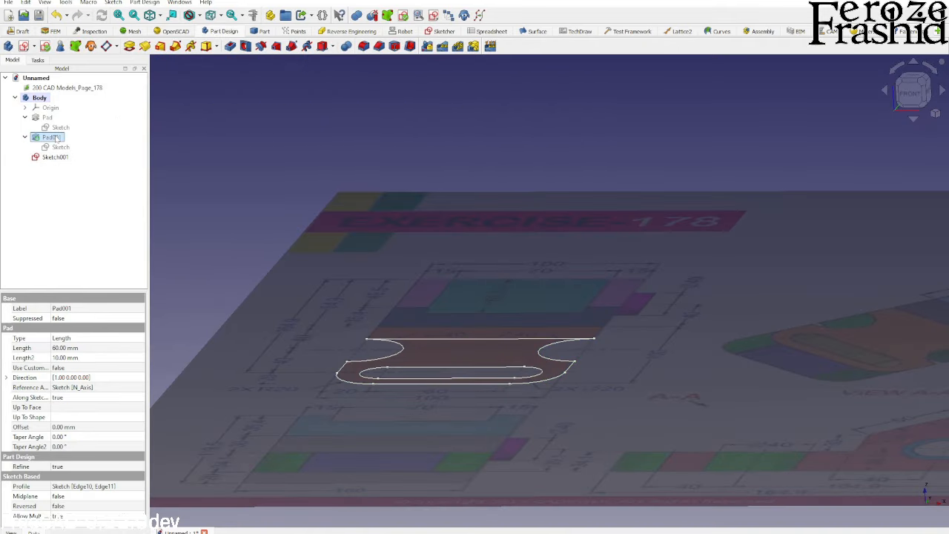
key("space")
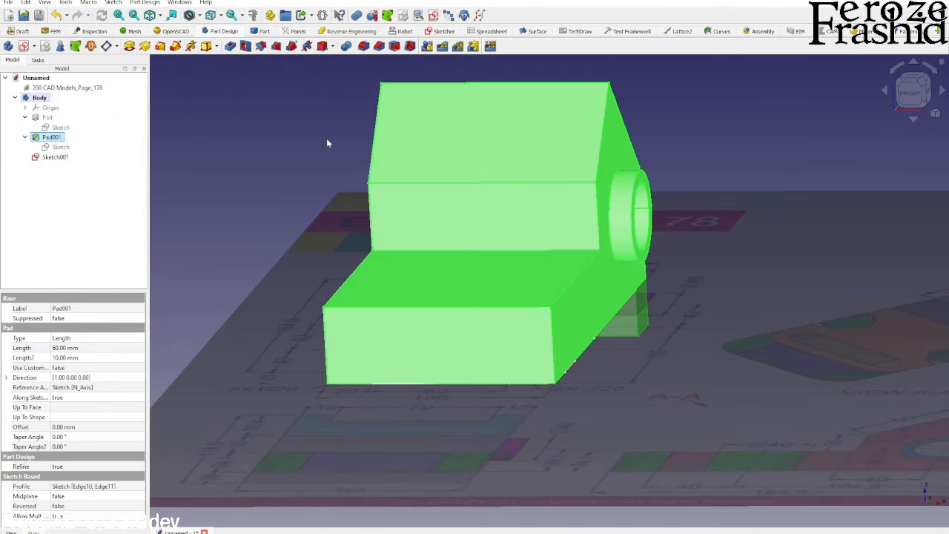
Step: Pocket Sketch001 through all of the body with the cutting direction reversed
left_click(59, 163)
left_click(56, 158)
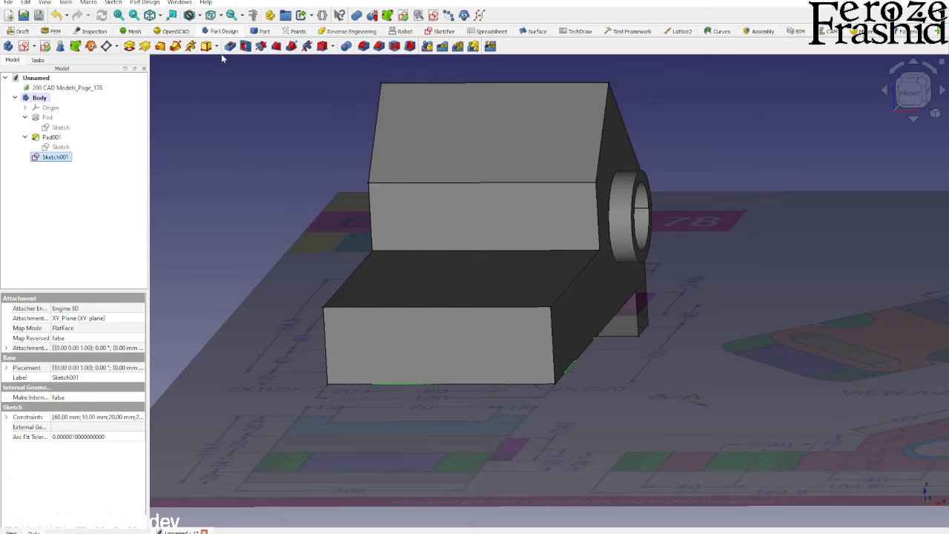
left_click(230, 46)
middle_click_drag(481, 333, 375, 282)
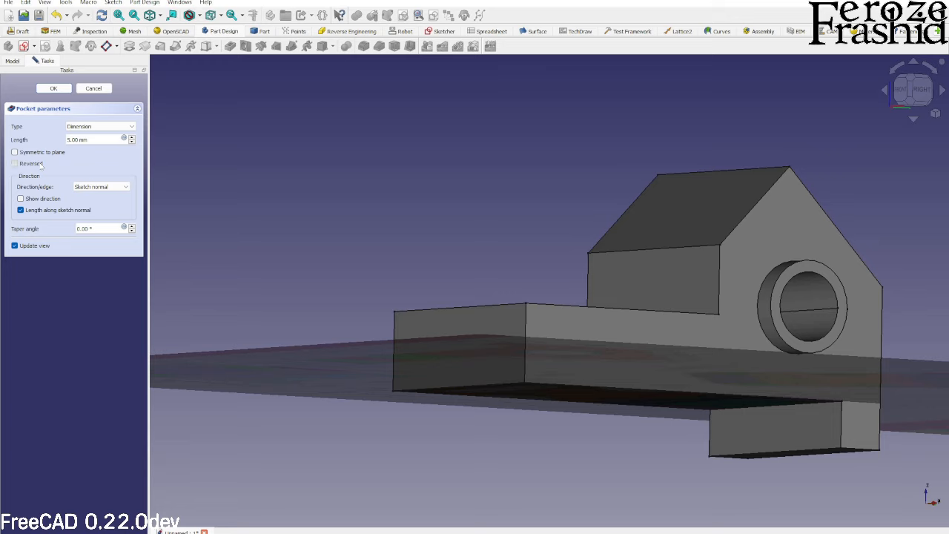
left_click(41, 166)
middle_click_drag(156, 240, 519, 348)
scroll(528, 417, "up", 5)
left_click(100, 126)
left_click(89, 138)
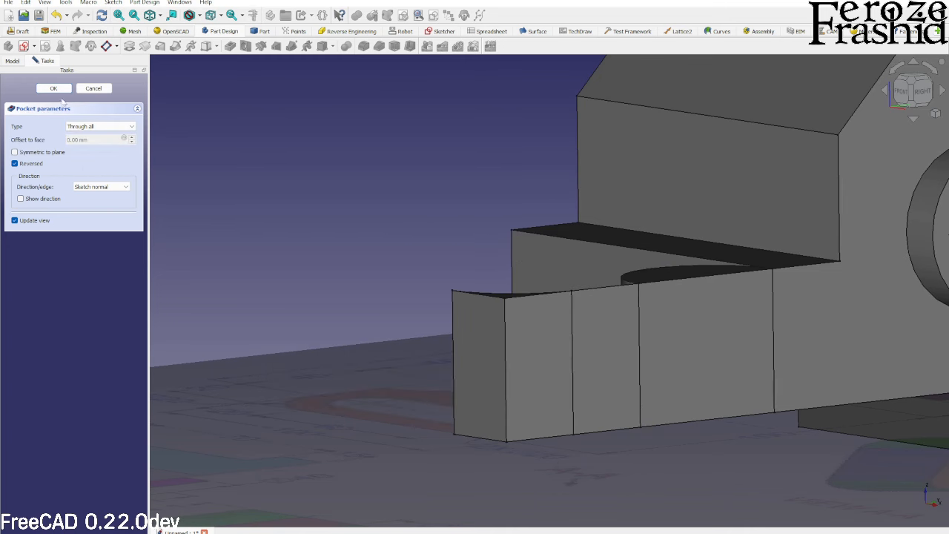
left_click(57, 89)
Step: Reopen the pocket's sketch and convert the horizontal line joining the notch arcs' upper ends to construction geometry
middle_click_drag(401, 289, 507, 356)
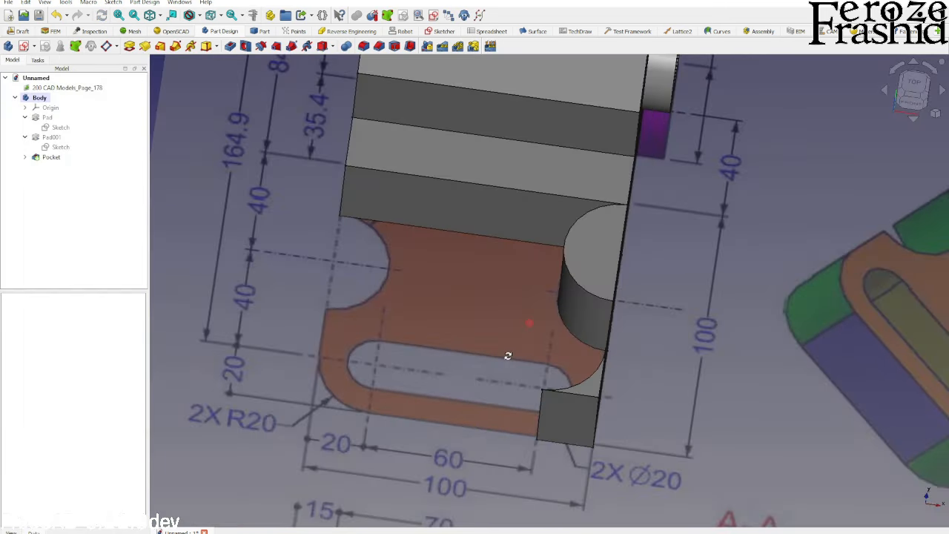
left_click(25, 156)
double_click(60, 167)
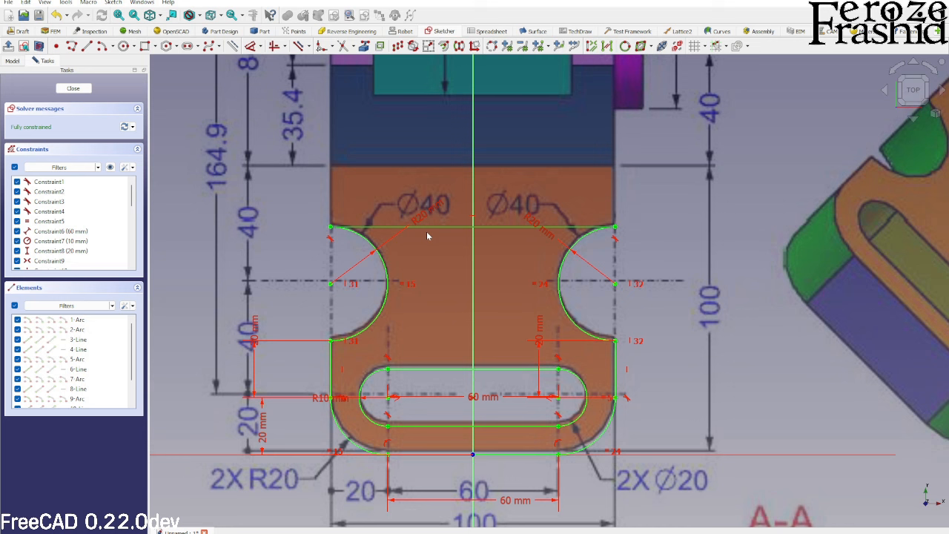
key("g")
key("n")
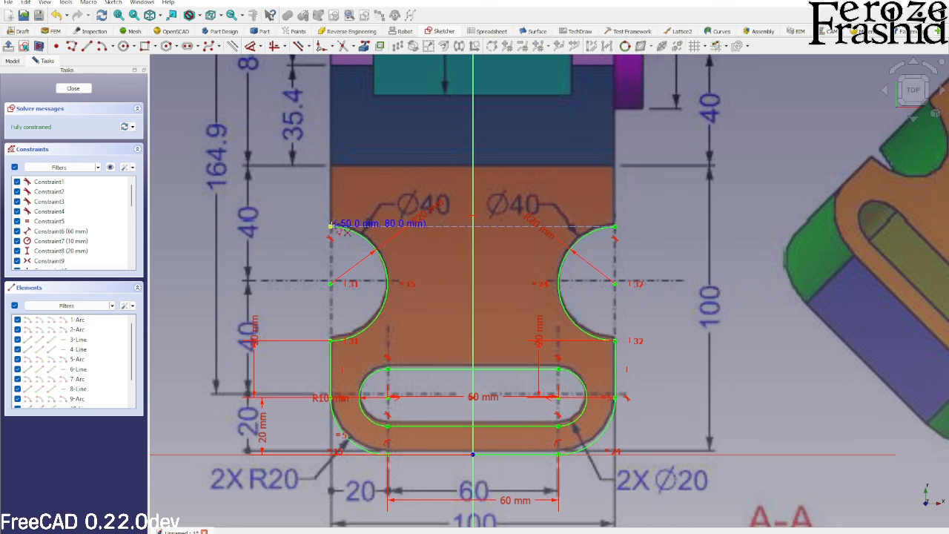
Step: Draw a polyline outside the plate's left edge from the notch arc's upper end to the horizontal axis and the corner arc's lower end
left_click(330, 226)
left_click(307, 227)
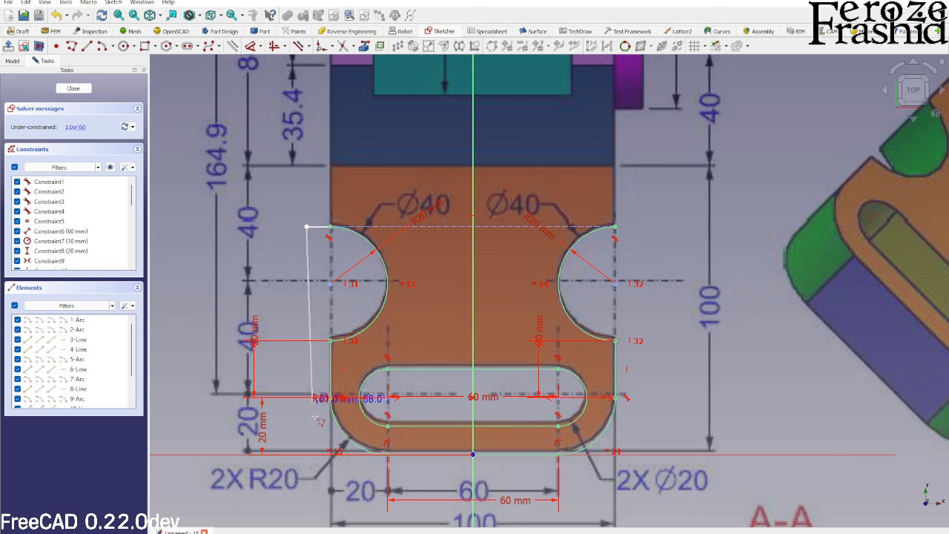
left_click(306, 448)
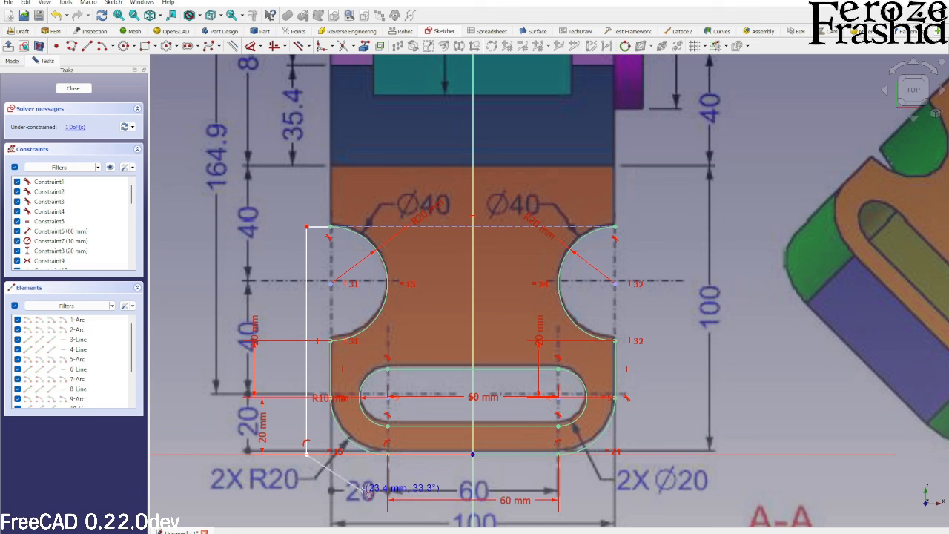
left_click(386, 453)
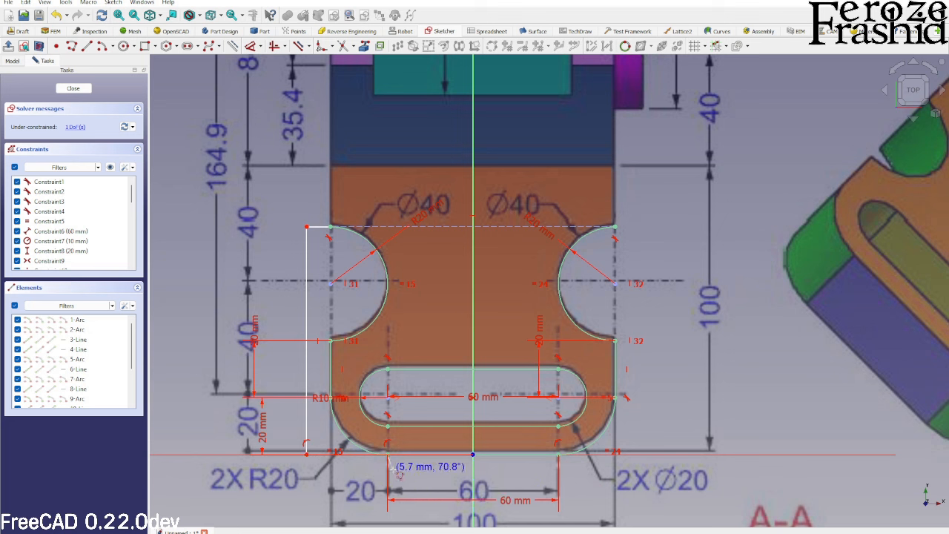
Step: Convert the plate's bottom line between the two rounded corners to construction geometry
left_click(510, 453)
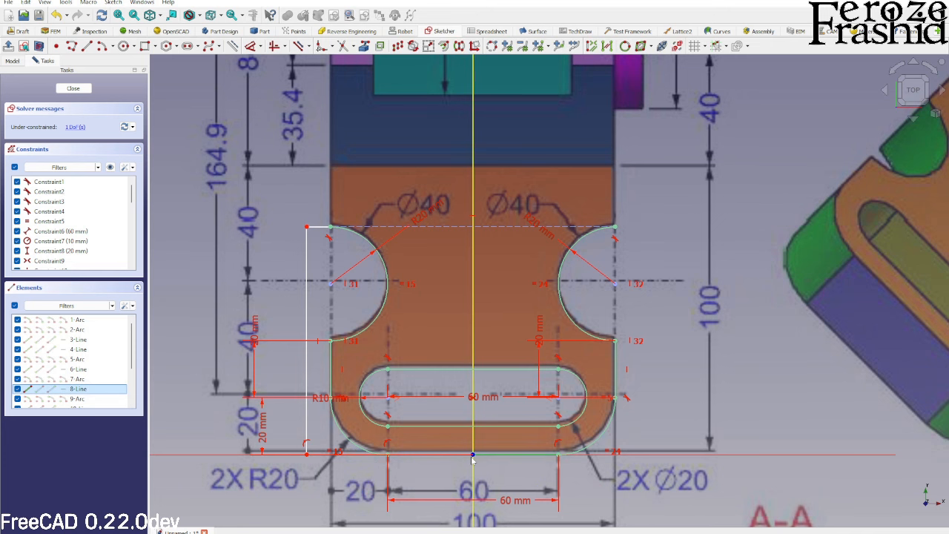
key("g")
key("n")
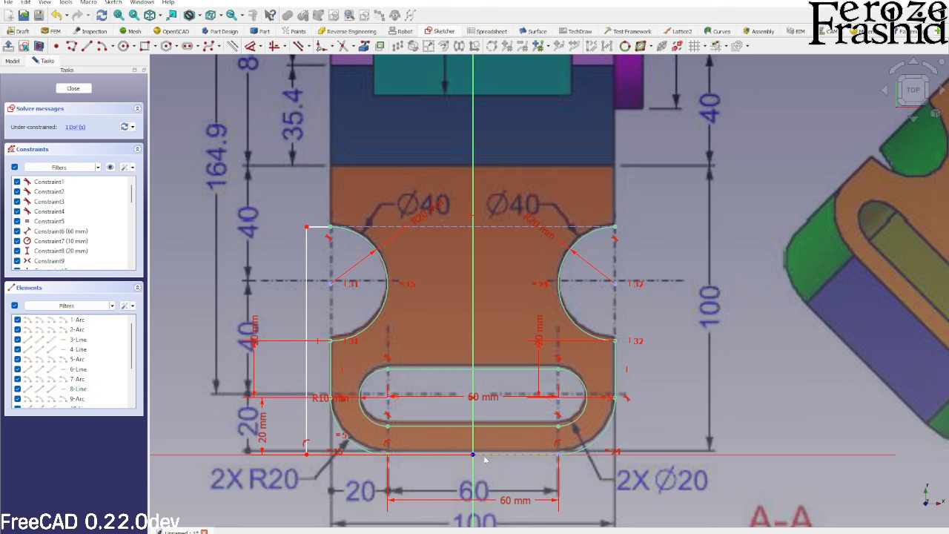
Step: Draw a matching polyline outside the plate's right edge, joining the notch arc's upper end to the rounded corner's lower end
scroll(478, 418, "down", 1)
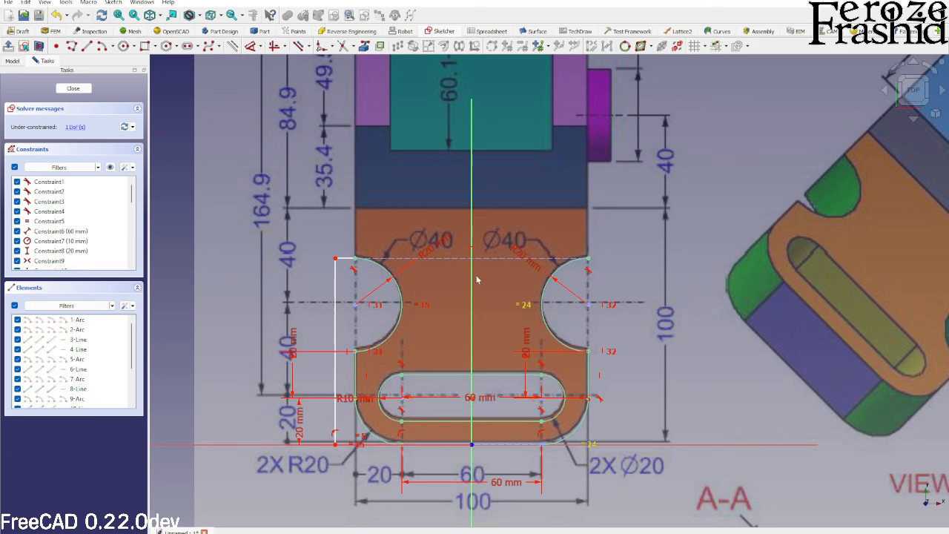
left_click(75, 49)
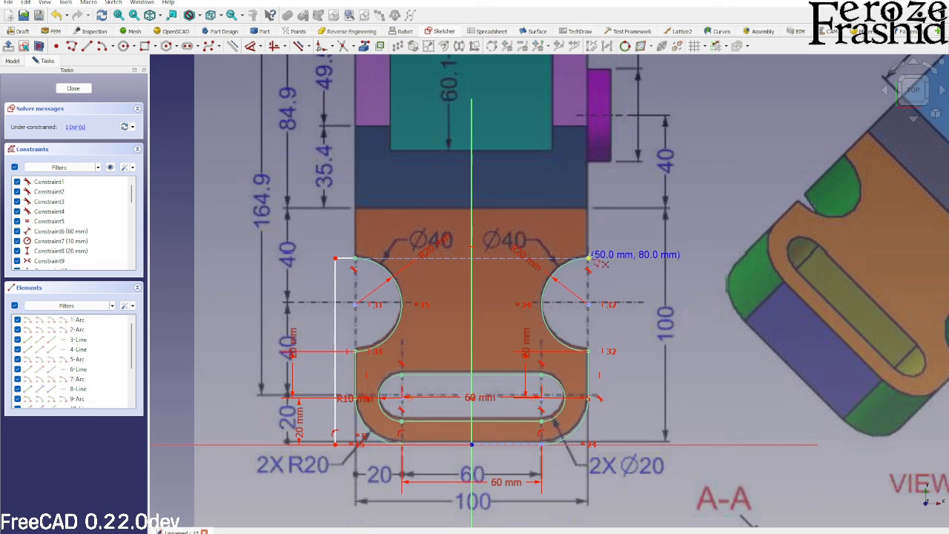
left_click(588, 258)
left_click(609, 259)
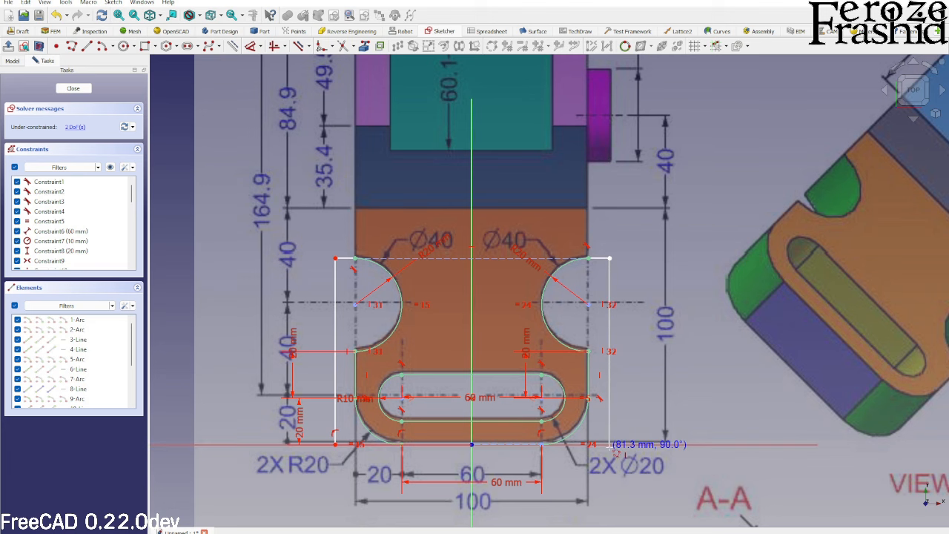
left_click(610, 444)
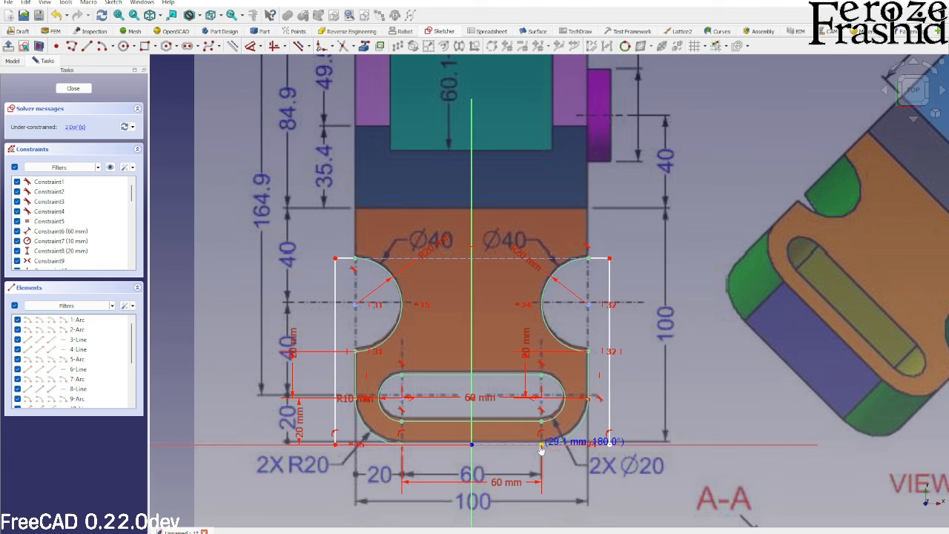
scroll(541, 448, "up", 8)
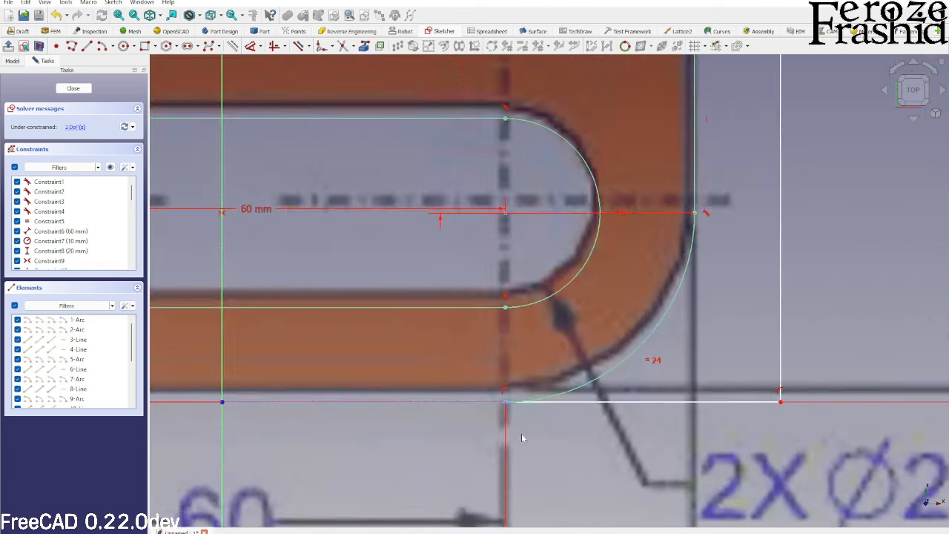
scroll(521, 434, "up", 2)
mouse_move(550, 387)
left_mouse_down()
mouse_move(548, 398)
mouse_move(535, 394)
left_mouse_up()
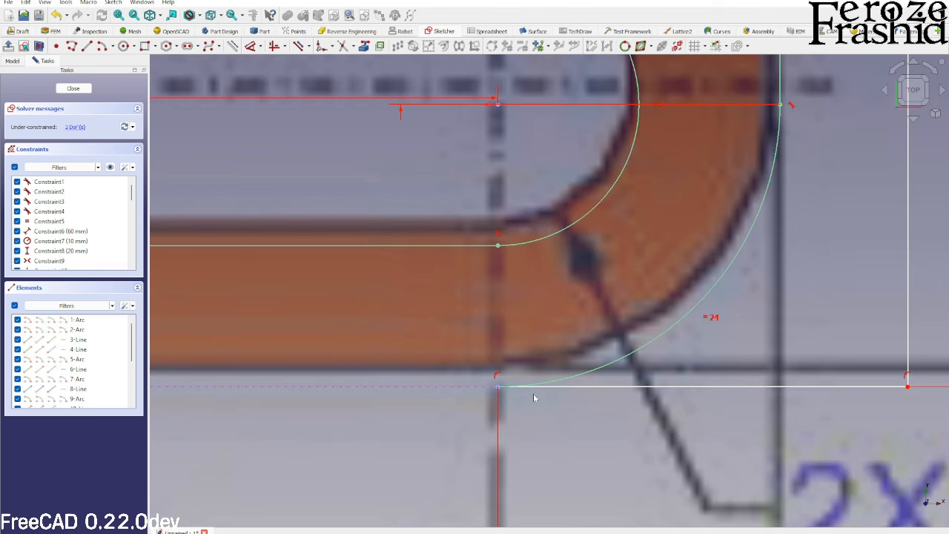
scroll(534, 398, "down", 8)
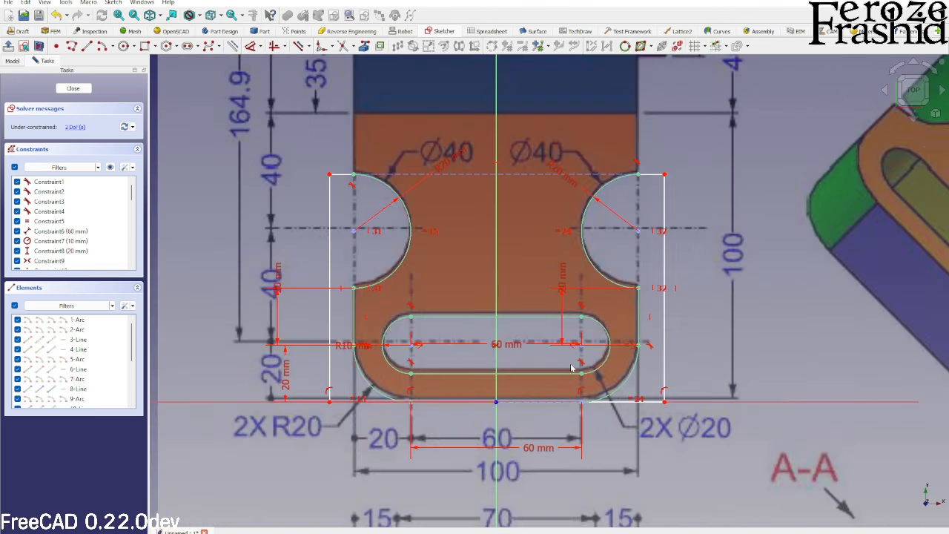
Step: Constrain the short upper horizontal lines outside the left and right notches to equal length
left_click(651, 175)
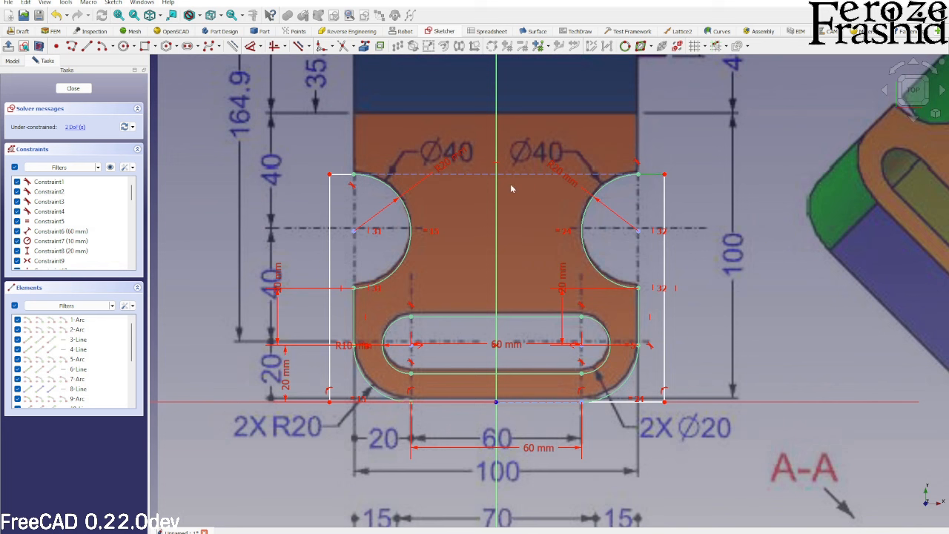
left_click(342, 178)
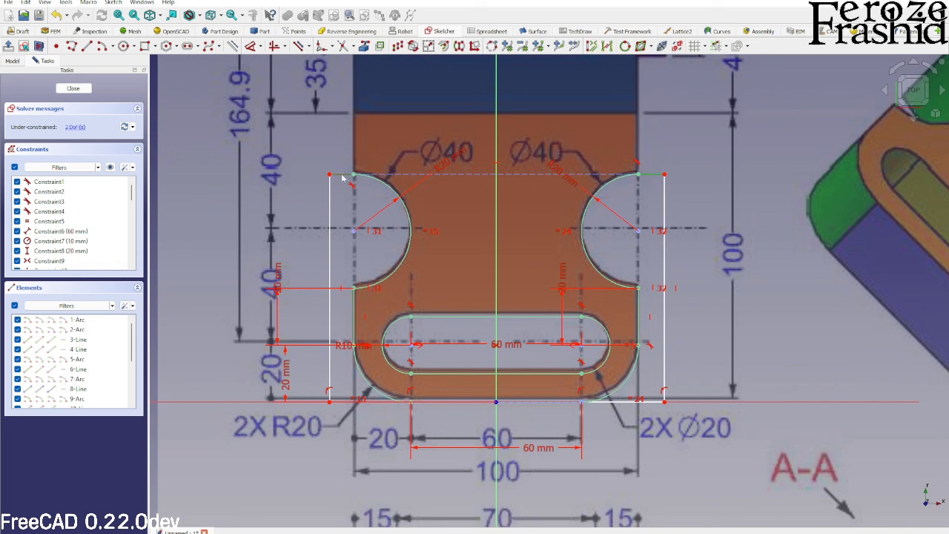
key("e")
left_click(347, 177)
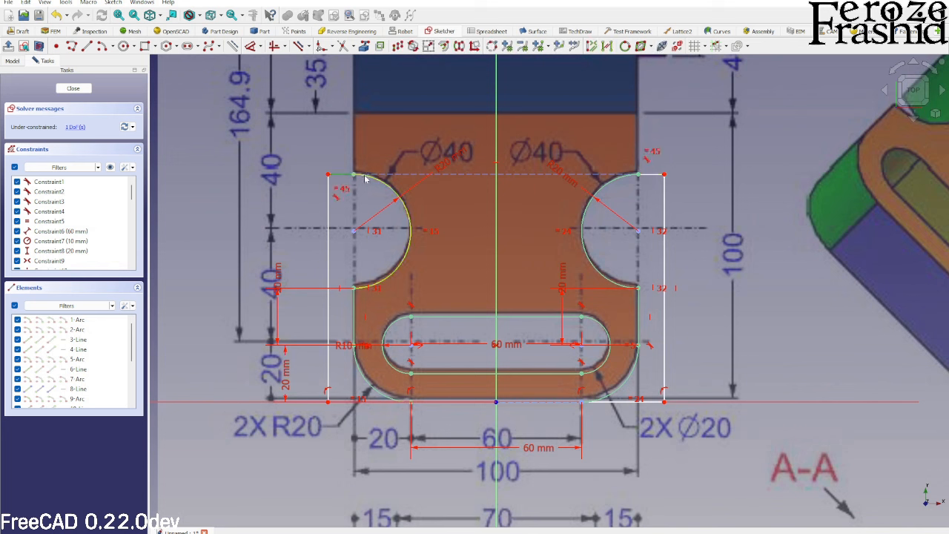
Step: Dimension the left short horizontal line to 10 mm and close the sketch
key("d")
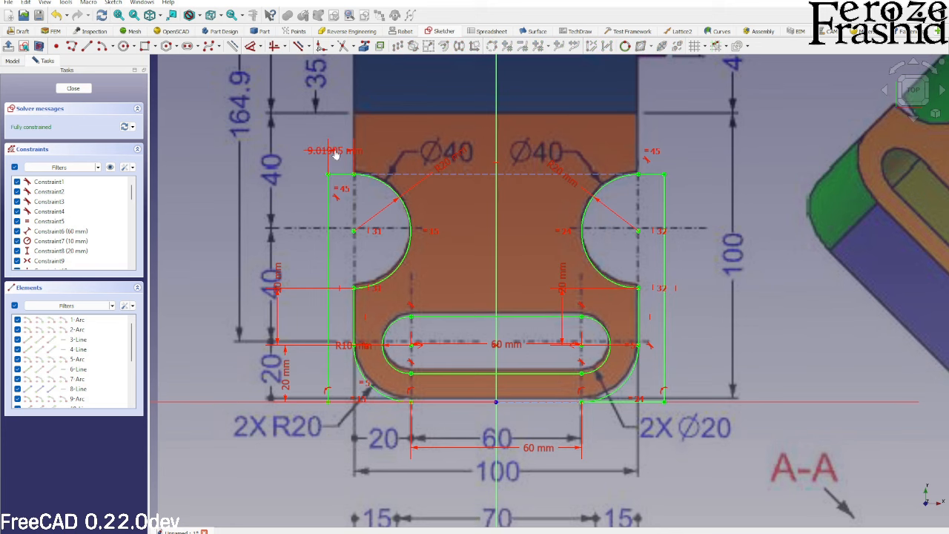
left_click(336, 154)
type("10")
key("Return")
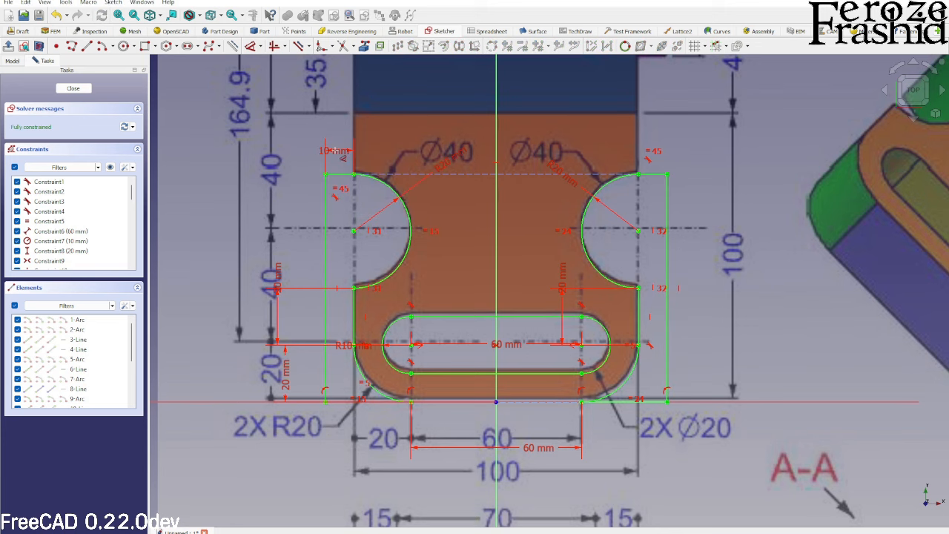
left_click(87, 91)
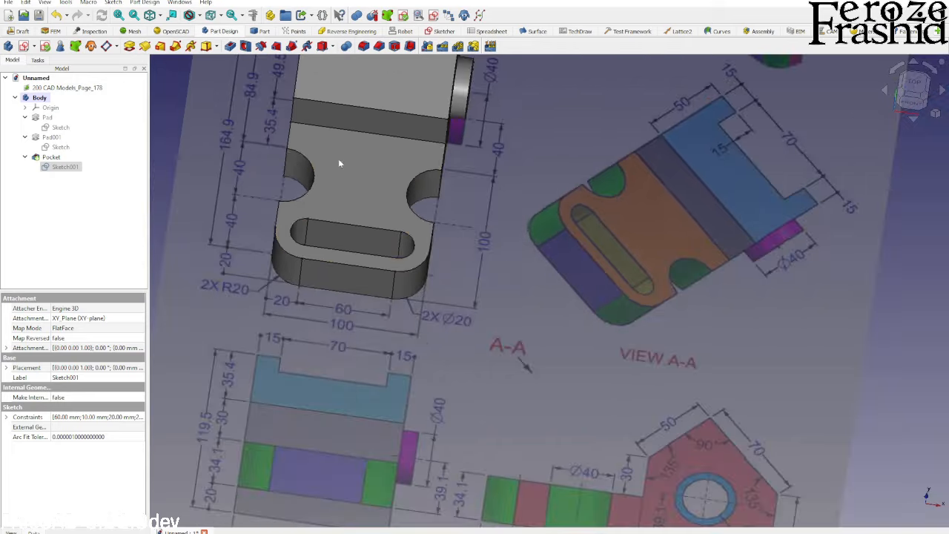
Step: Hide the pocket and the reference drawing, show Sketch001 alone and examine its closed profiles
middle_click_drag(350, 207, 430, 249)
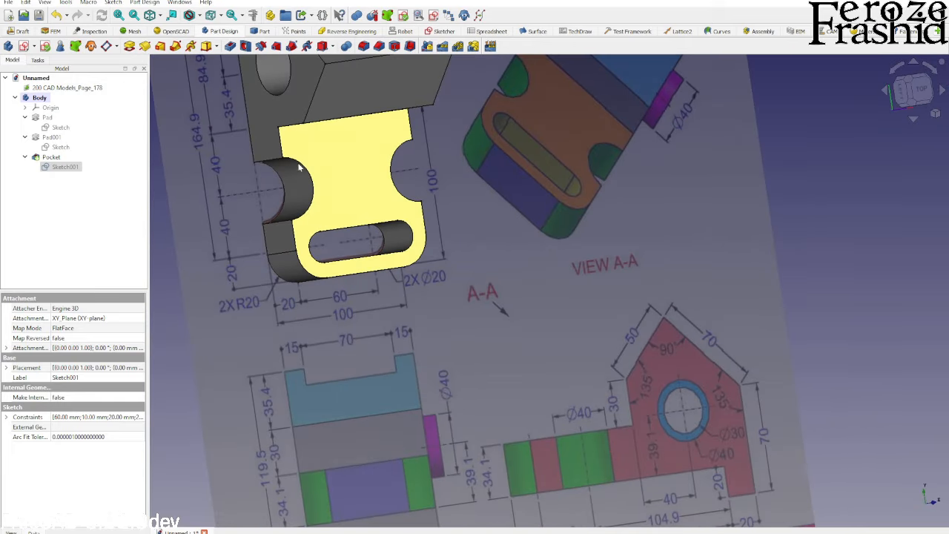
mouse_move(481, 225)
middle_mouse_down()
mouse_move(466, 184)
mouse_move(451, 182)
middle_mouse_up()
left_click(341, 125)
key("space")
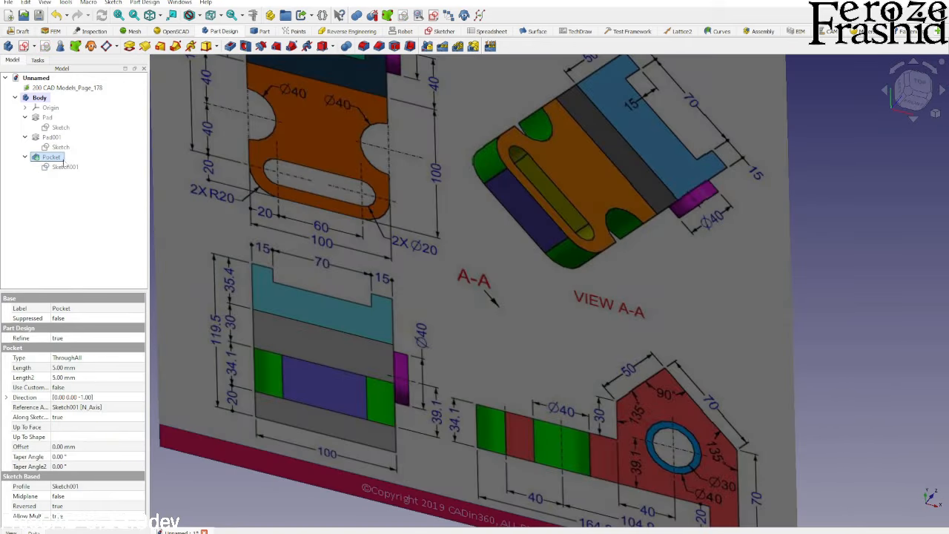
left_click(72, 169)
key("space")
left_click(463, 296)
key("space")
mouse_move(438, 237)
middle_mouse_down()
mouse_move(373, 247)
mouse_move(375, 256)
middle_mouse_up()
scroll(654, 350, "down", 3)
scroll(398, 209, "up", 3)
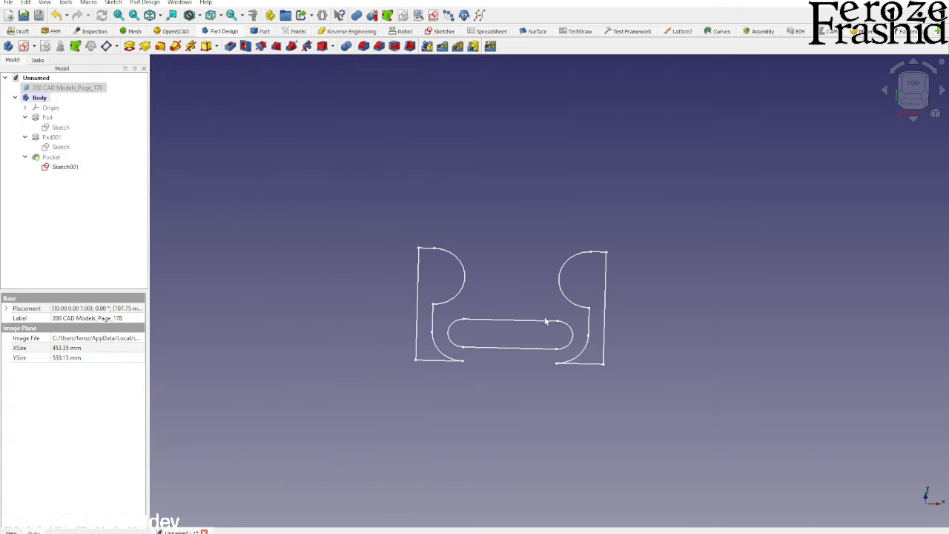
mouse_move(491, 373)
middle_mouse_down()
mouse_move(534, 394)
mouse_move(516, 379)
middle_mouse_up()
scroll(519, 349, "up", 2)
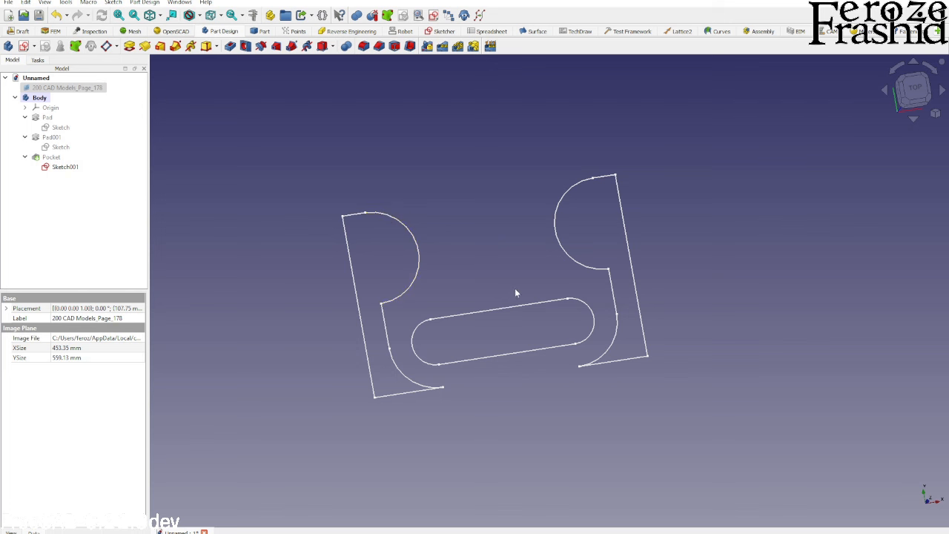
Step: Hide Sketch001, make the pocket visible again and inspect the cut part from several sides
left_click(74, 170)
key("space")
left_click(56, 158)
key("space")
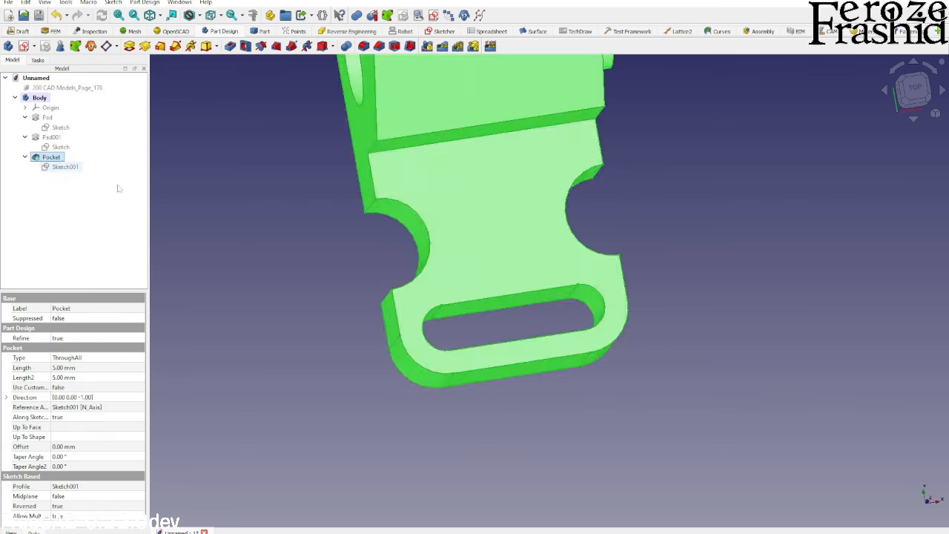
left_click(560, 439)
scroll(561, 439, "down", 1)
middle_click_drag(562, 442, 579, 431)
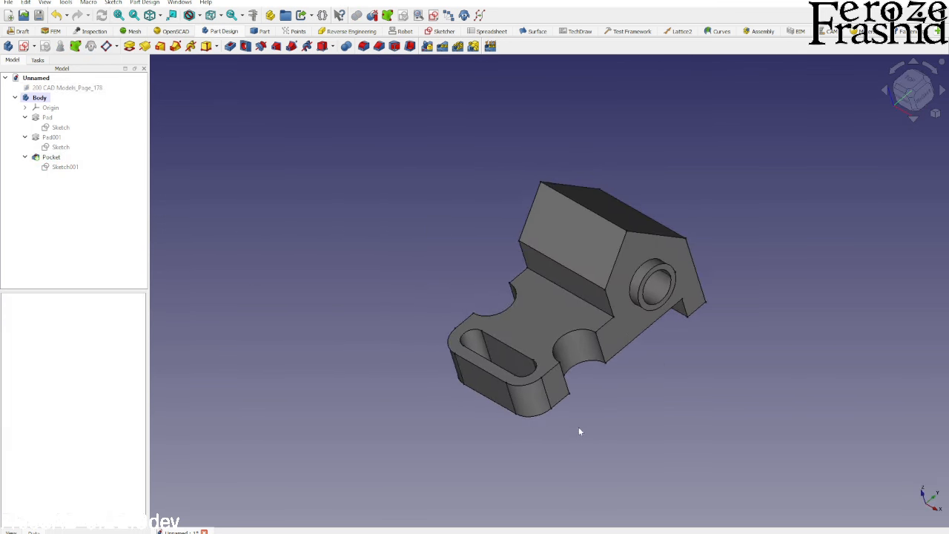
middle_click_drag(626, 389, 597, 394)
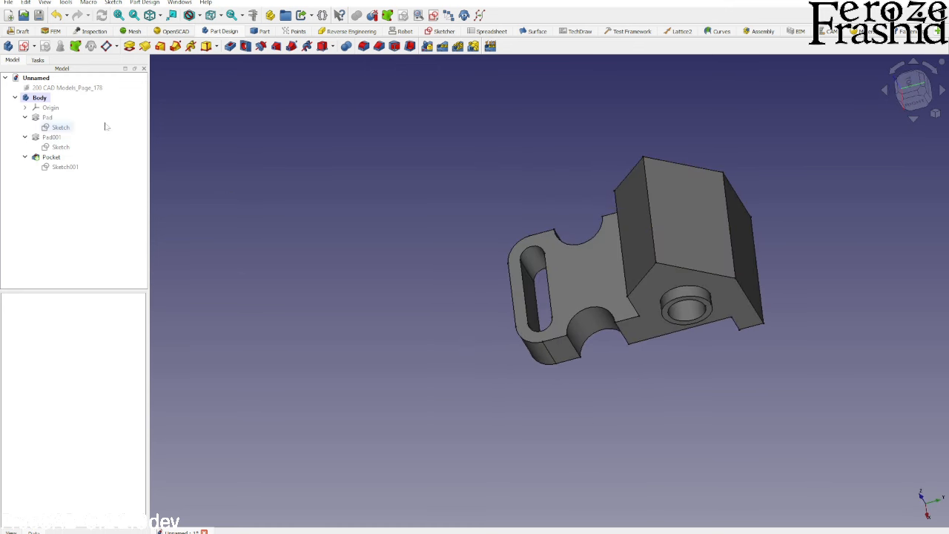
Step: Make the reference drawing visible again beneath the part
left_click(44, 87)
key("space")
scroll(325, 319, "down", 3)
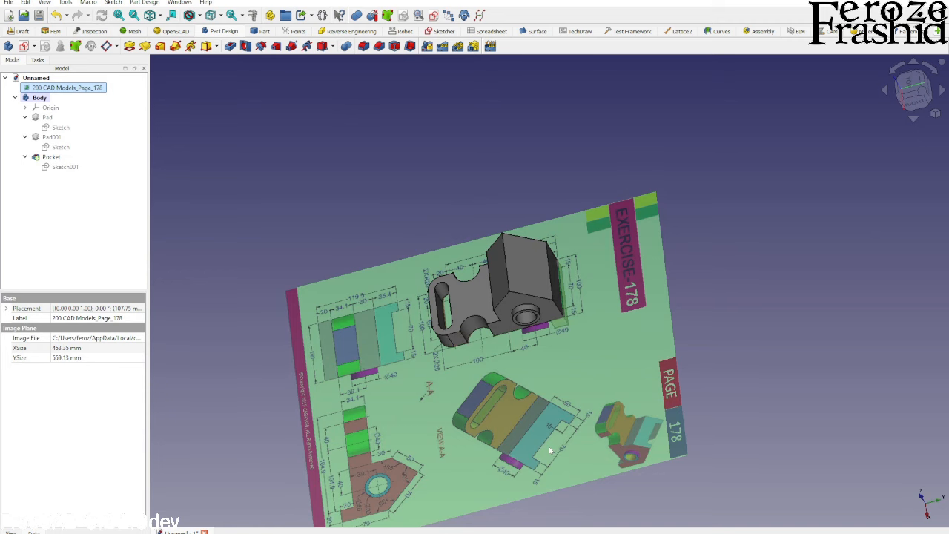
scroll(549, 448, "up", 3)
middle_click_drag(549, 448, 586, 426)
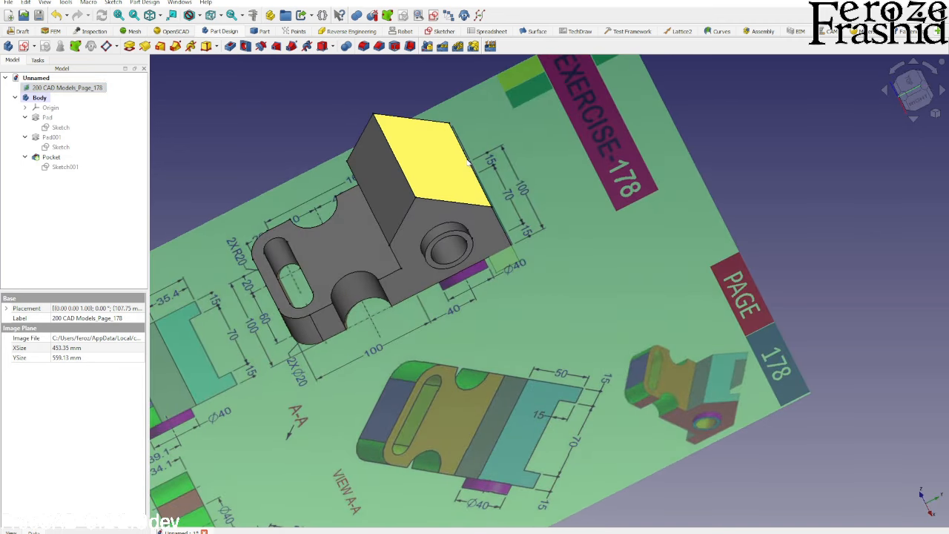
Step: Start a new sketch on the sloped rear face of the raised block
middle_click_drag(555, 357, 703, 302)
middle_click_drag(337, 247, 367, 234)
left_click(383, 233)
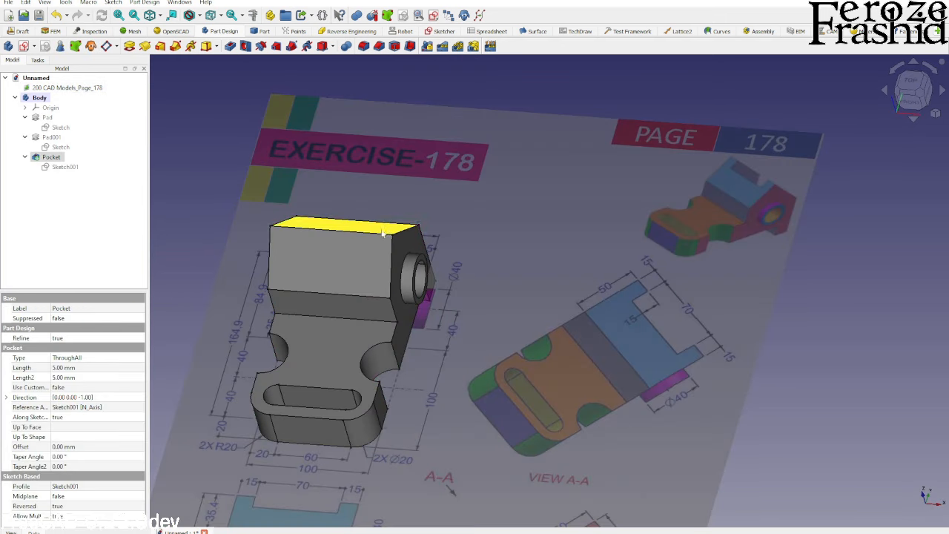
scroll(691, 320, "up", 2)
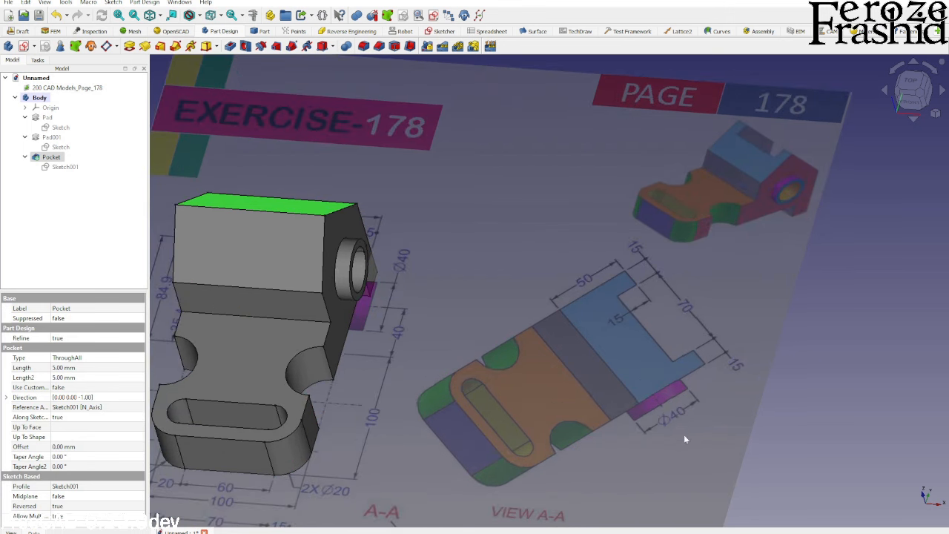
middle_click_drag(685, 439, 612, 257)
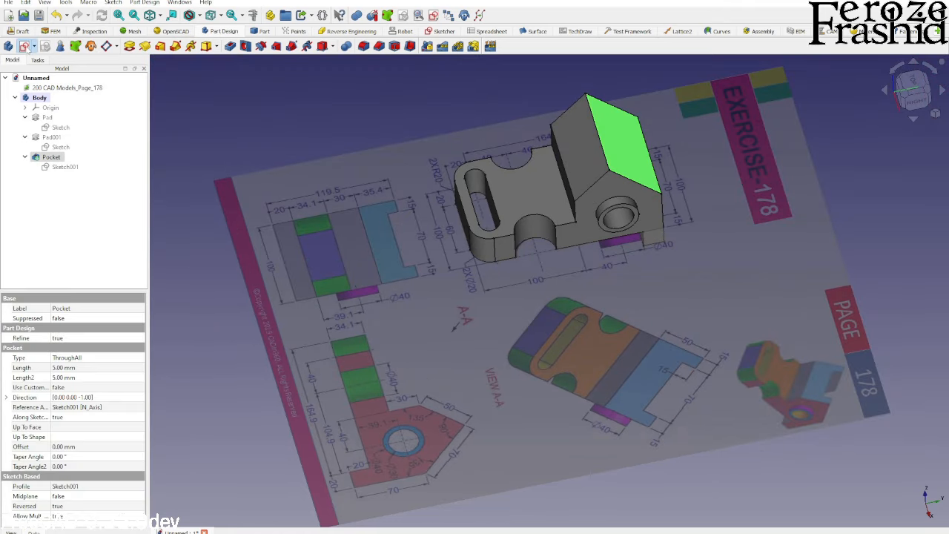
left_click(25, 46)
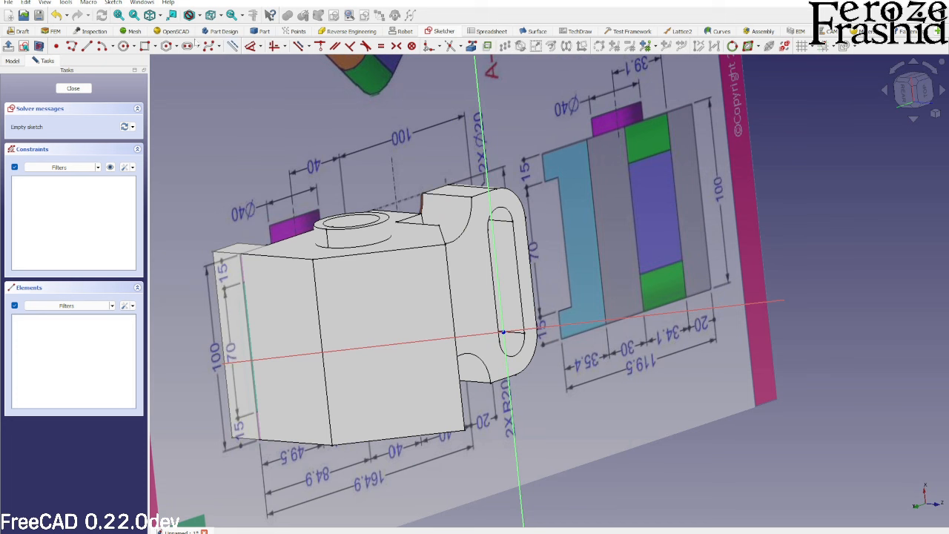
Step: Draw a rectangle over the sloped face and set its vertical side to 70 mm
left_click(144, 46)
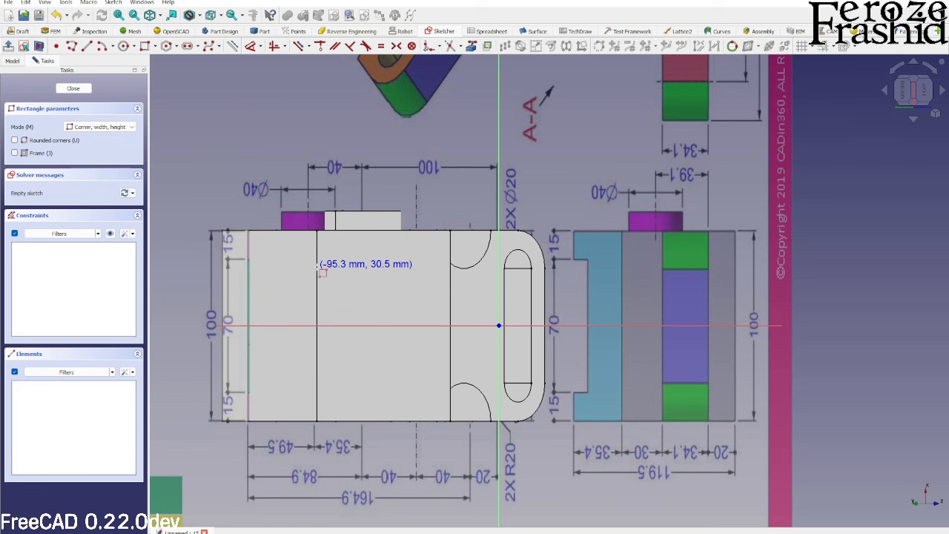
left_click(275, 267)
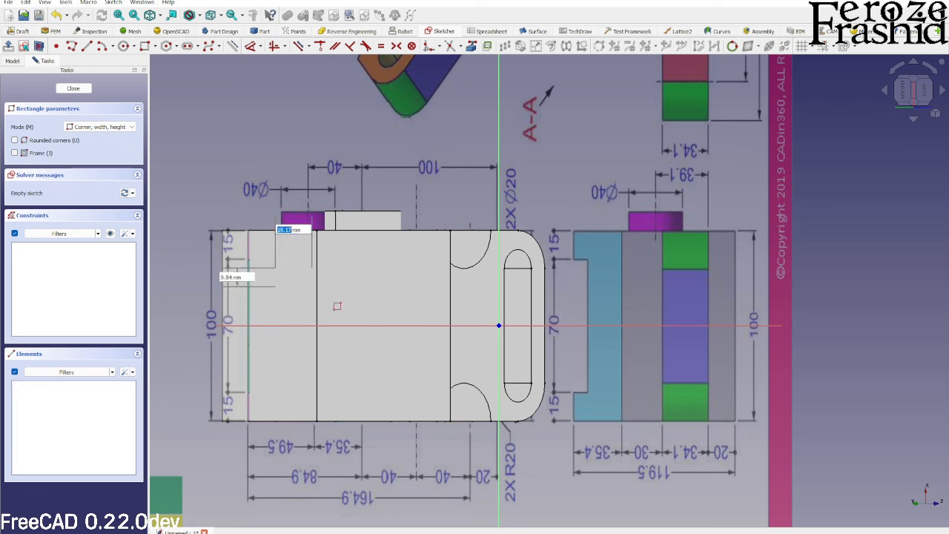
left_click(450, 388)
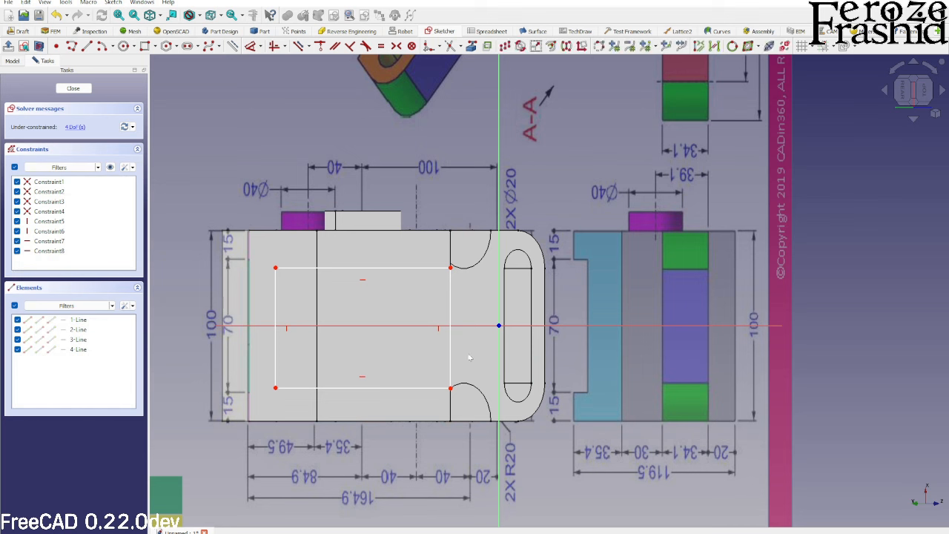
left_click(452, 340)
type("i")
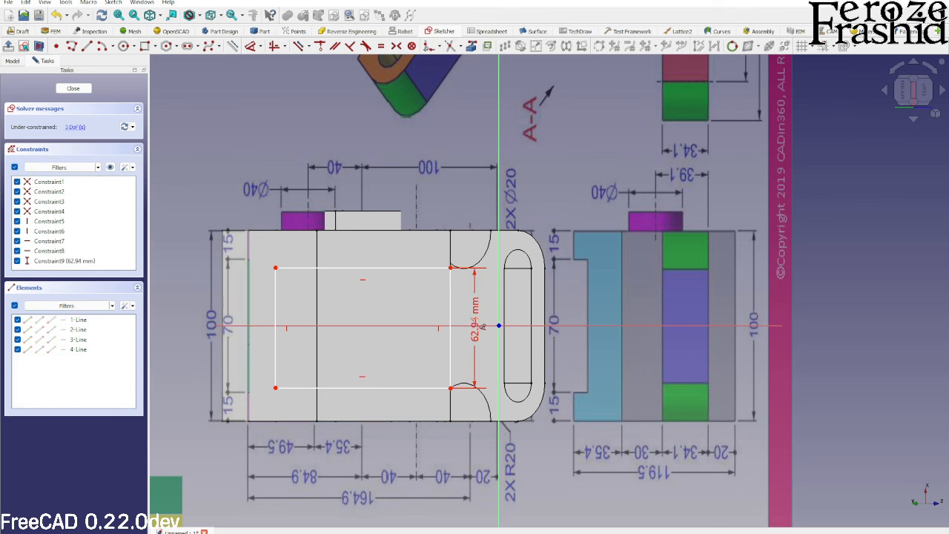
type("70")
key("Return")
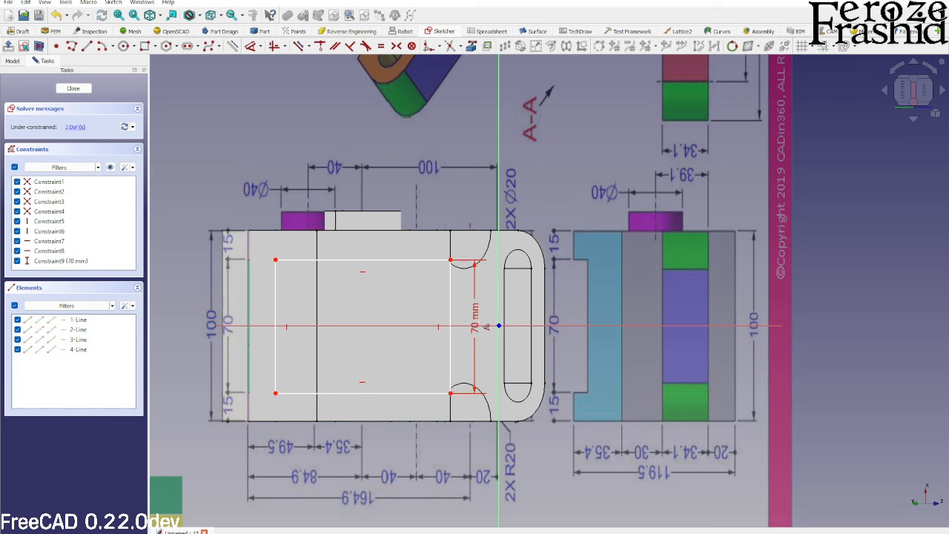
Step: Make the two end corners of the rectangle's 70 mm side symmetric about the horizontal axis
left_click(451, 260)
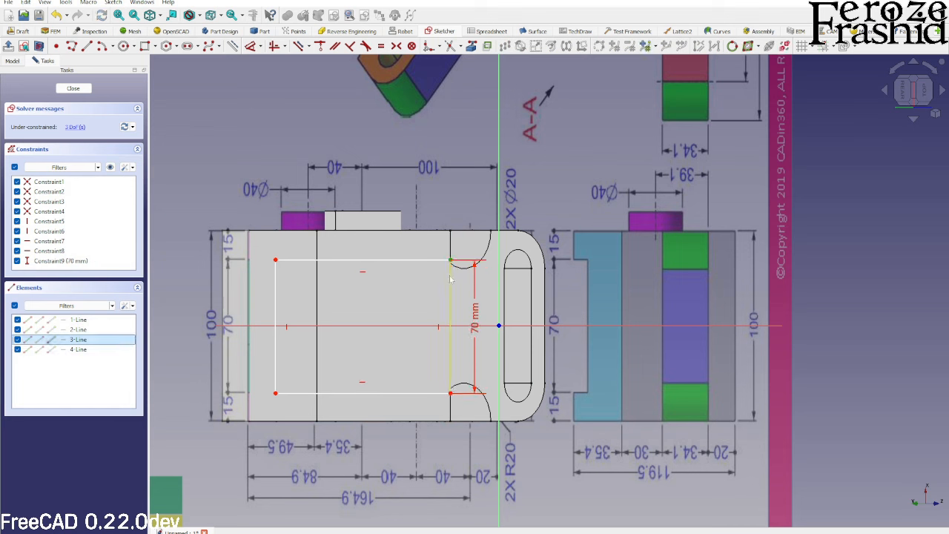
left_click(451, 394)
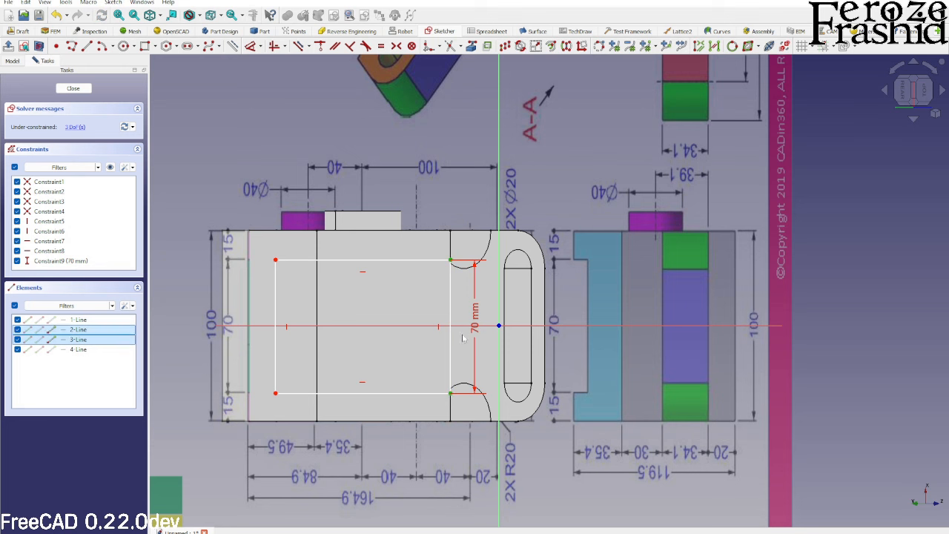
left_click(461, 327)
key("s")
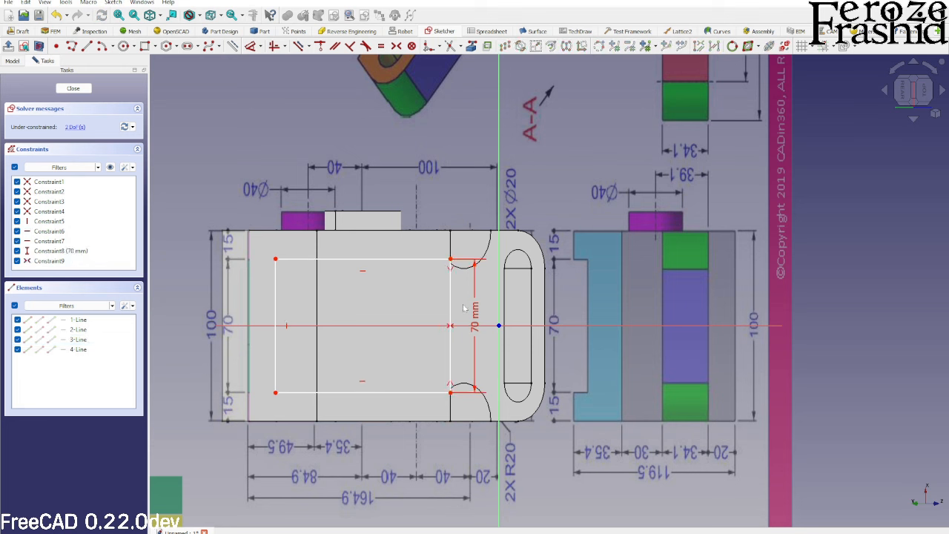
Step: Dimension the rectangle's horizontal side to 100 mm
mouse_move(276, 261)
left_mouse_down()
mouse_move(251, 261)
mouse_move(318, 259)
mouse_move(268, 260)
left_mouse_up()
left_click(291, 259)
key("d")
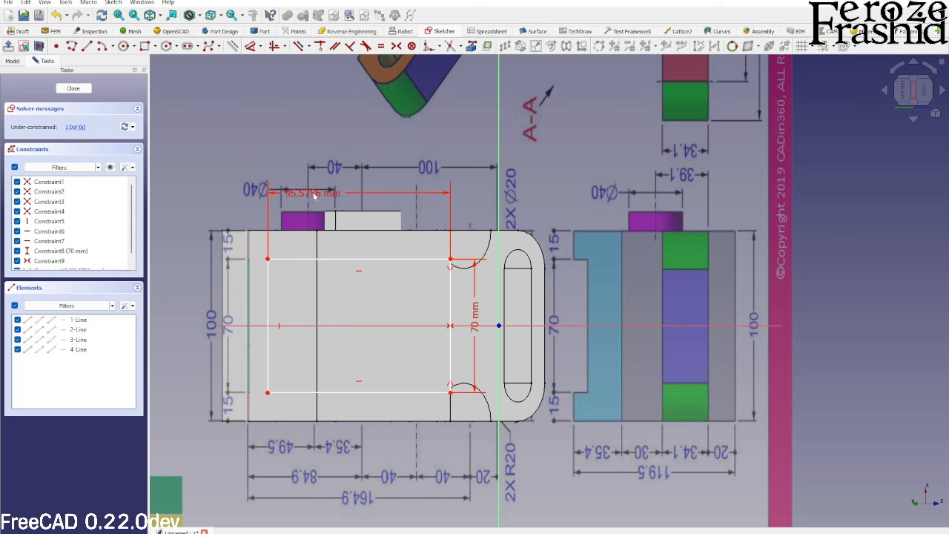
left_click(333, 194)
key("Return")
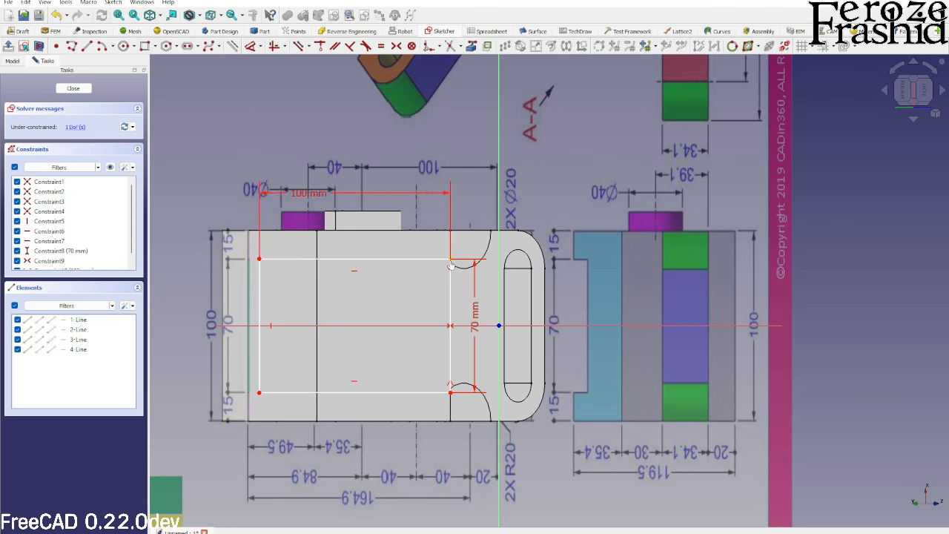
Step: Import the block's ridge edge as external geometry, constrain the rectangle's nearest upper corner onto it and close the sketch
left_click_drag(450, 261, 412, 275)
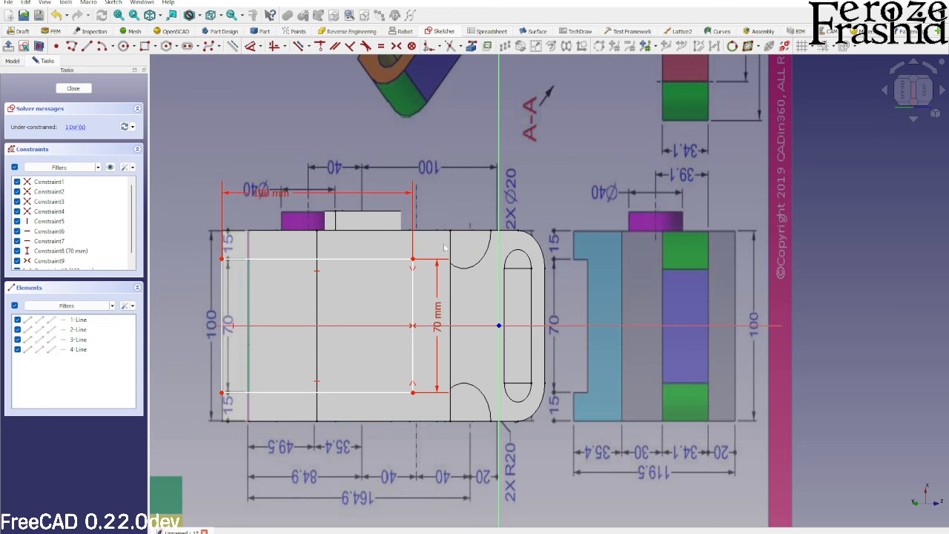
left_click(474, 46)
left_click(450, 248)
right_click(441, 184)
left_click(413, 258)
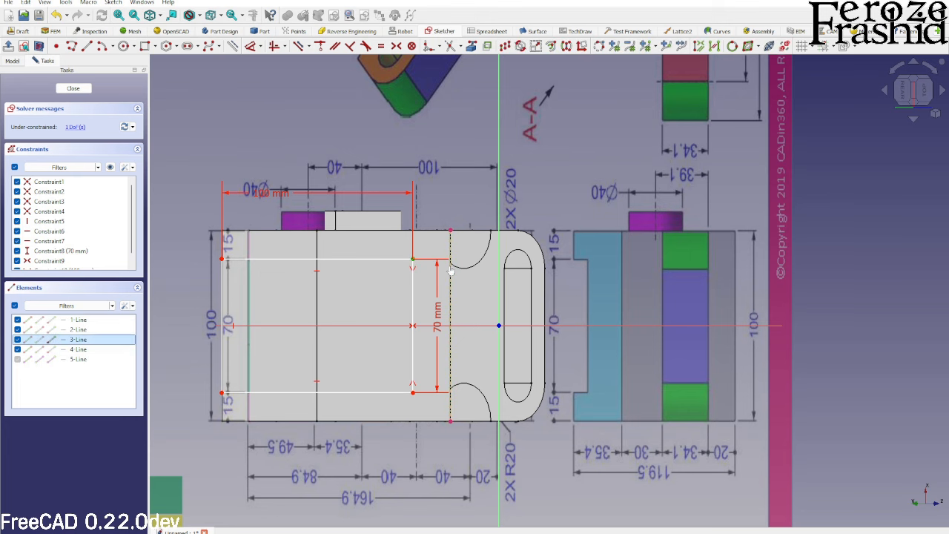
left_click(450, 268)
key("o")
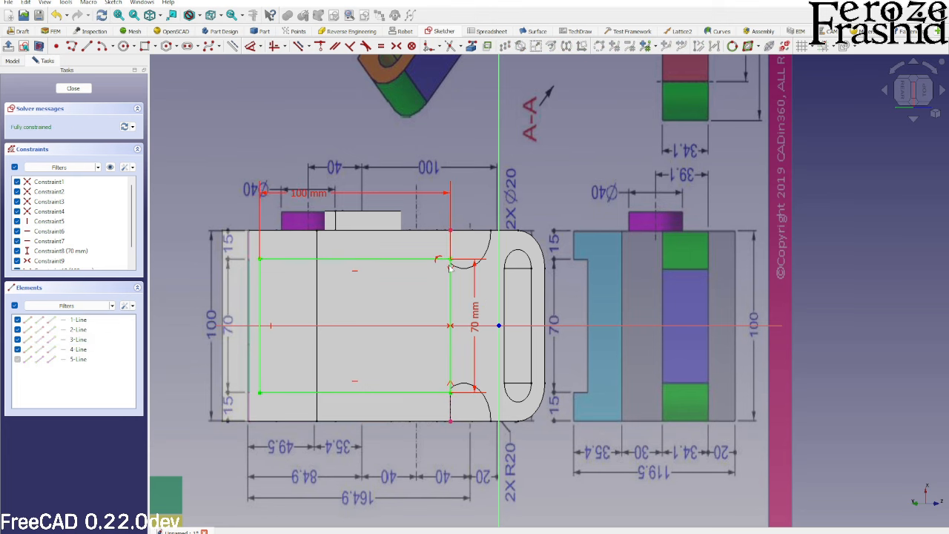
left_click(73, 88)
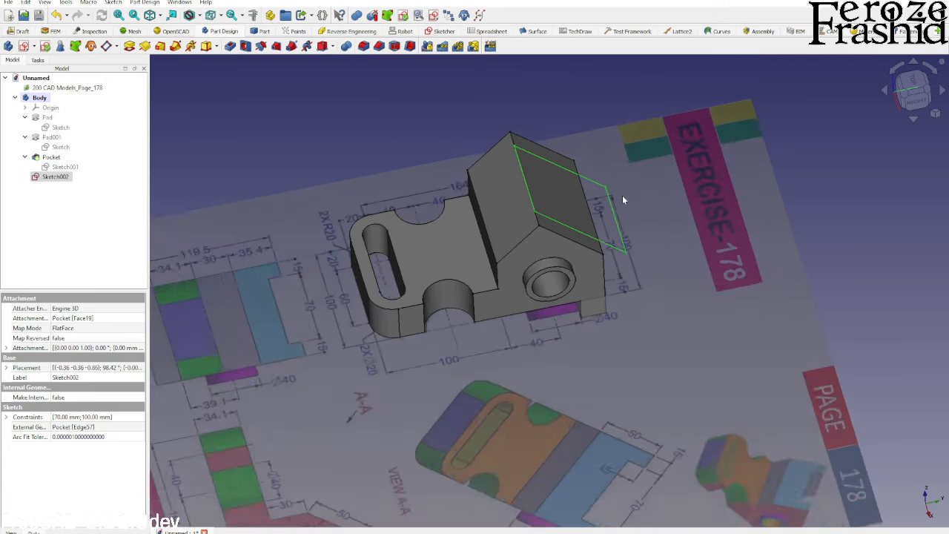
Step: Cut a pocket 15 mm deep into the sloped face from the rectangle sketch
mouse_move(622, 195)
middle_mouse_down()
mouse_move(571, 194)
mouse_move(542, 216)
mouse_move(533, 212)
middle_mouse_up()
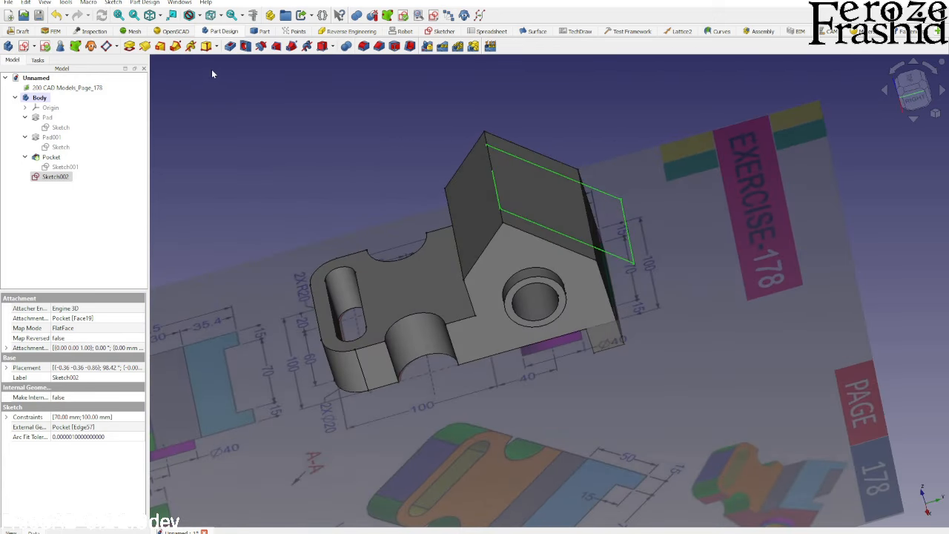
left_click(230, 46)
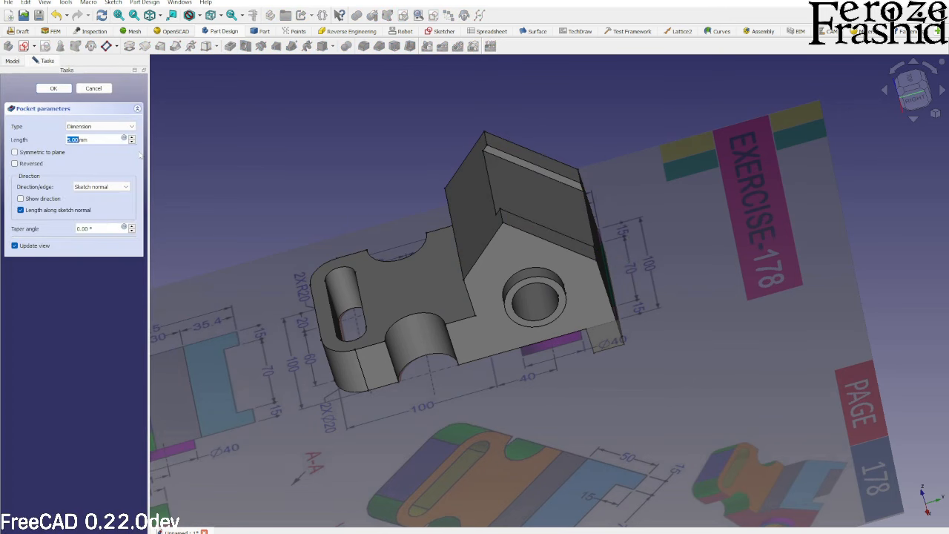
type("15")
left_click(63, 90)
Step: Inspect the recessed part from several angles and compare it with the reference drawing
mouse_move(349, 227)
middle_mouse_down()
mouse_move(526, 303)
mouse_move(470, 254)
mouse_move(393, 238)
mouse_move(373, 269)
mouse_move(348, 247)
mouse_move(329, 207)
mouse_move(394, 229)
mouse_move(326, 274)
mouse_move(468, 326)
mouse_move(529, 296)
mouse_move(593, 447)
middle_mouse_up()
scroll(585, 437, "down", 5)
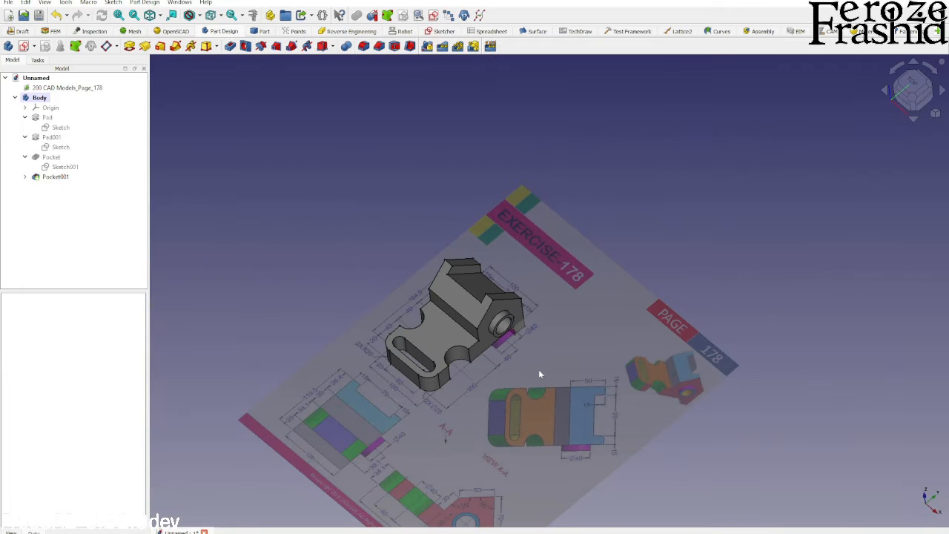
scroll(511, 348, "up", 4)
mouse_move(480, 349)
middle_mouse_down()
mouse_move(503, 370)
mouse_move(497, 348)
middle_mouse_up()
scroll(490, 347, "up", 2)
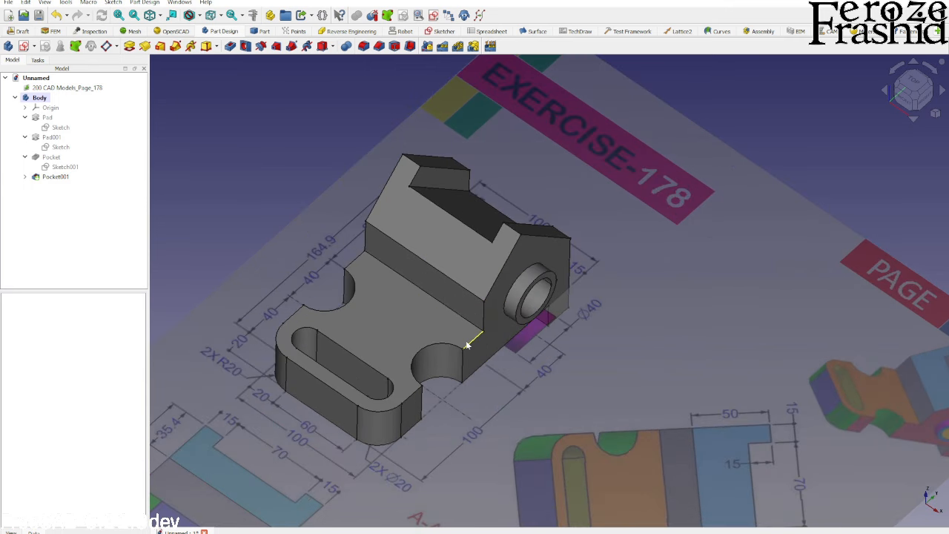
scroll(520, 363, "down", 2)
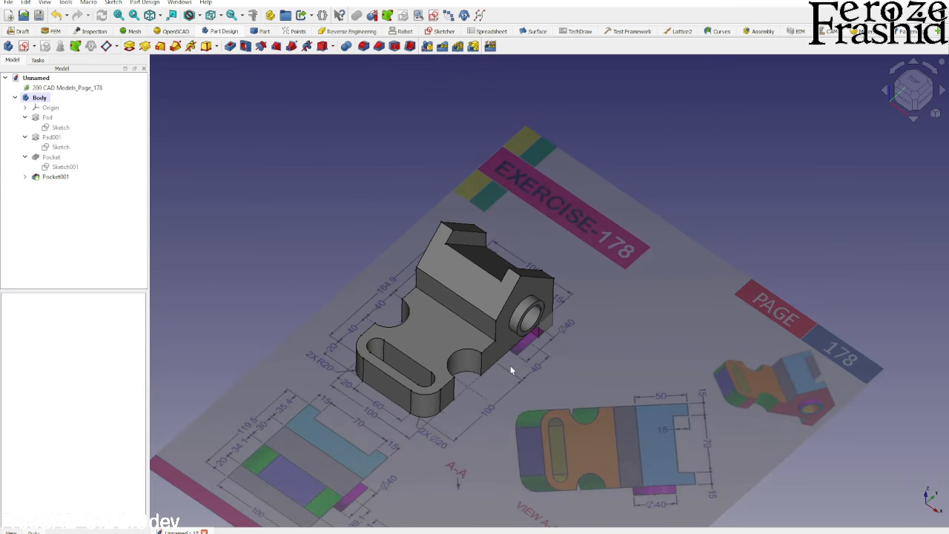
middle_click_drag(510, 365, 460, 356)
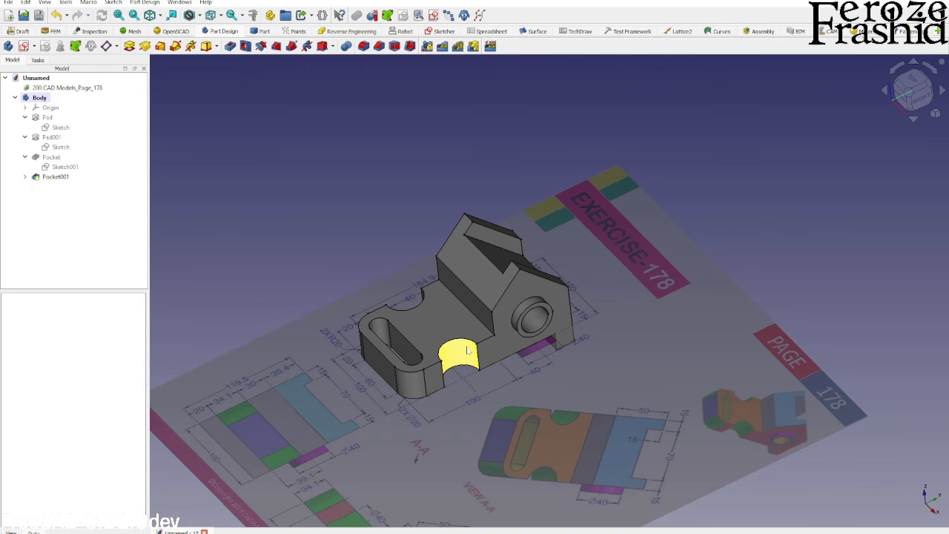
scroll(460, 356, "up", 3)
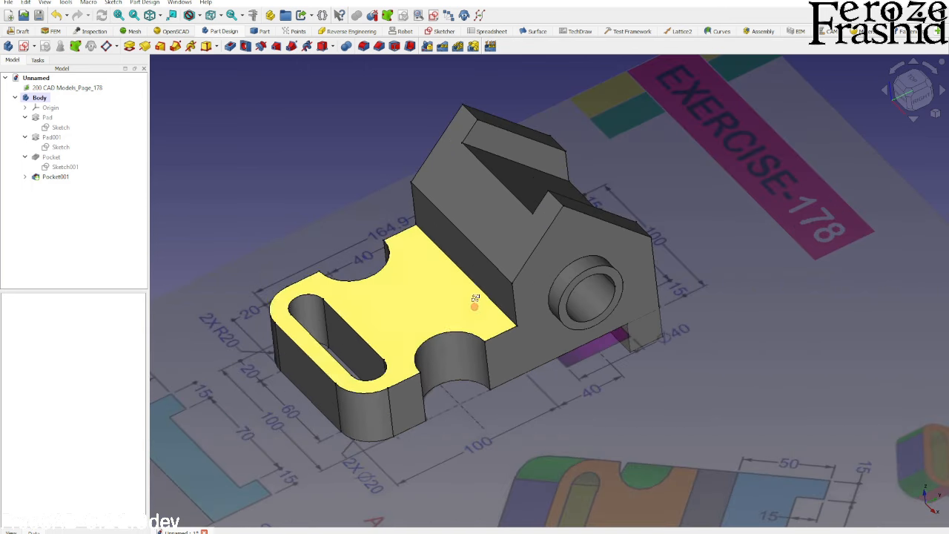
middle_click_drag(470, 240, 411, 247)
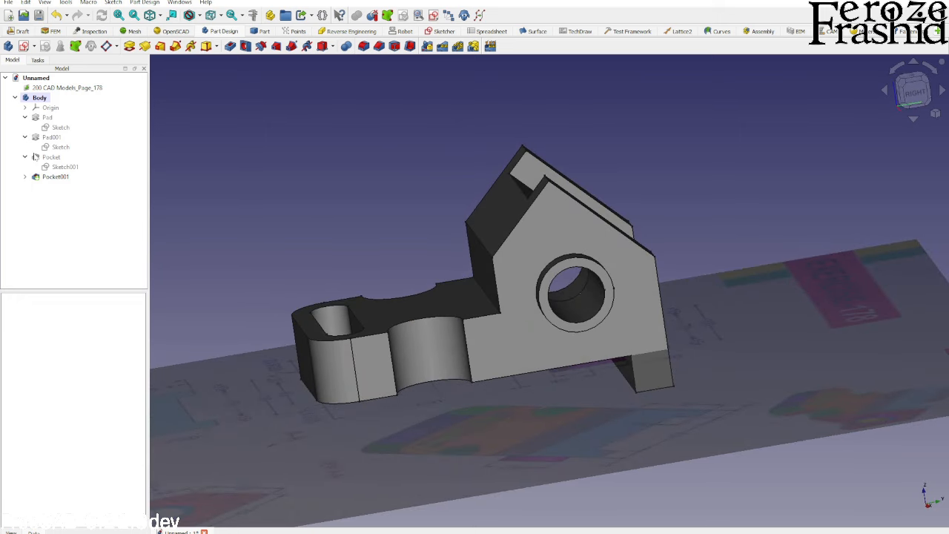
Step: Edit the first pad's profile sketch, draw a small horizontal slot inside the base plate outline and close the sketch
left_click(61, 128)
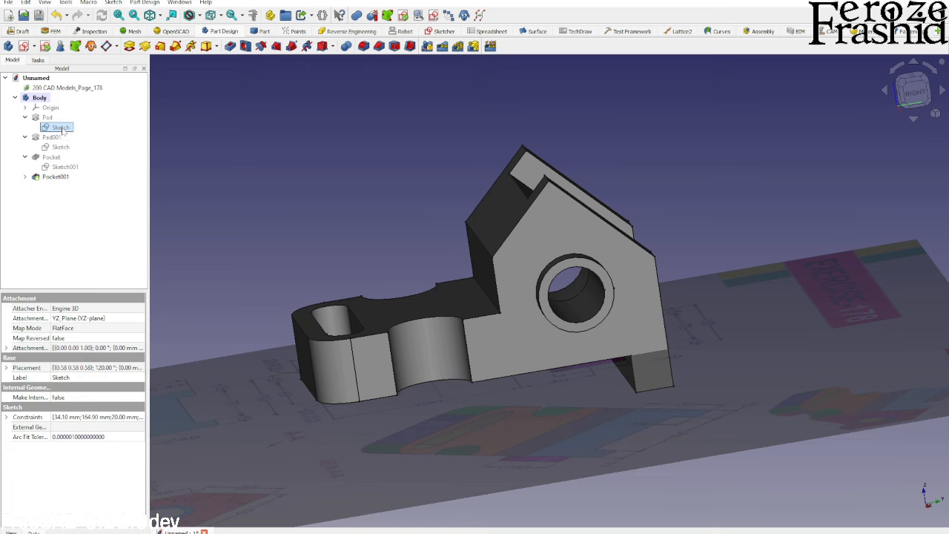
double_click(60, 127)
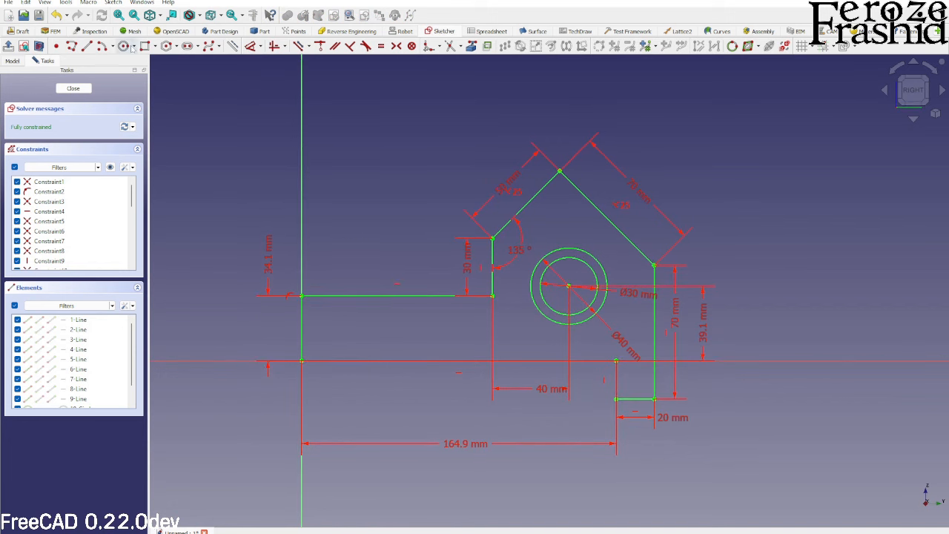
left_click(187, 46)
left_click(362, 324)
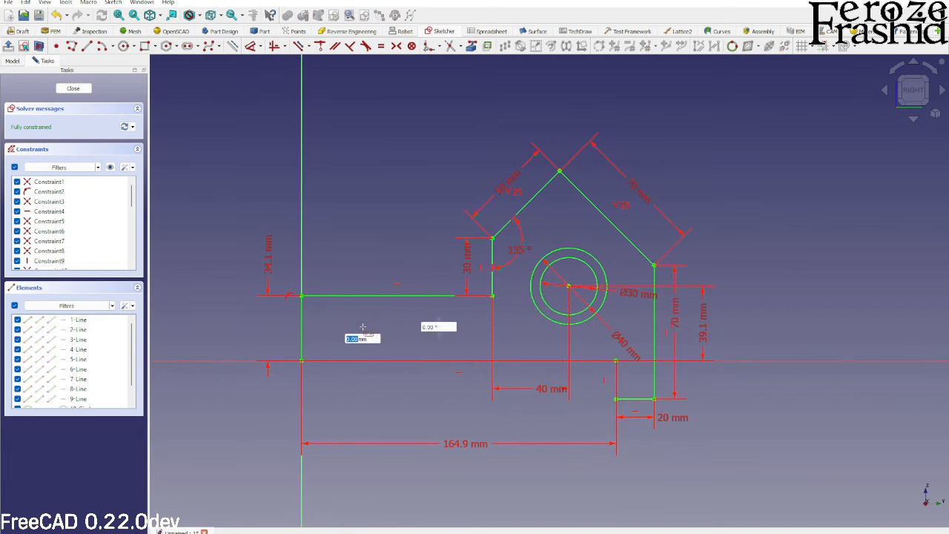
left_click(415, 325)
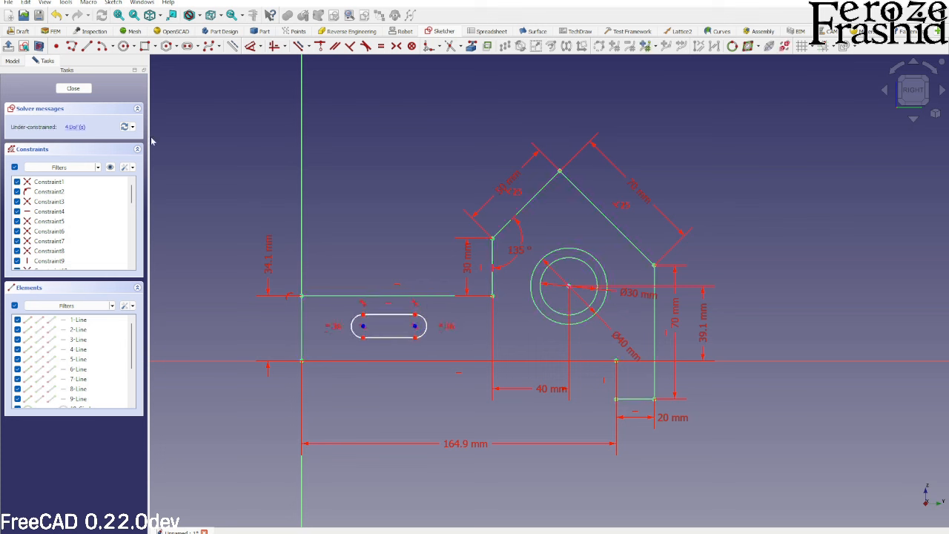
left_click(82, 89)
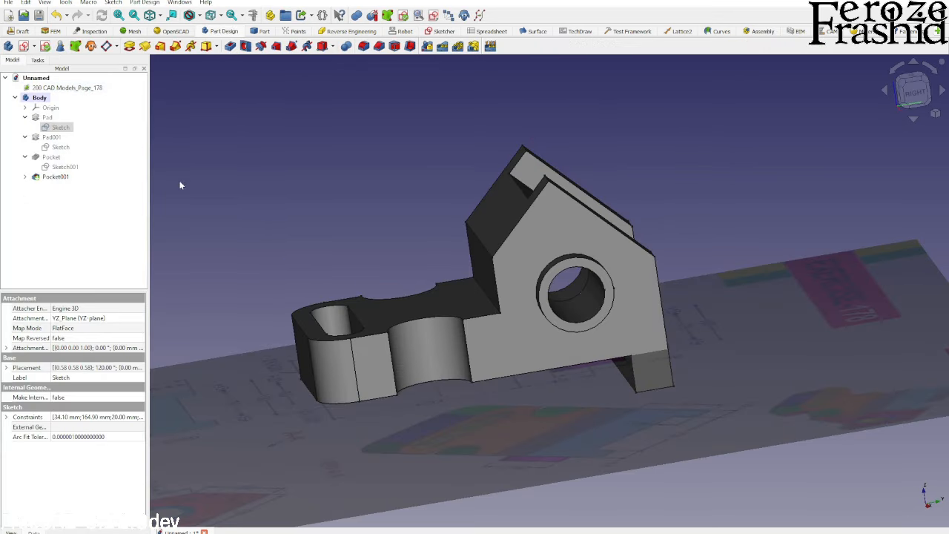
Step: Show the first pad's profile sketch, hide Pocket001 and examine the profile with its slot
middle_click_drag(431, 325, 488, 371)
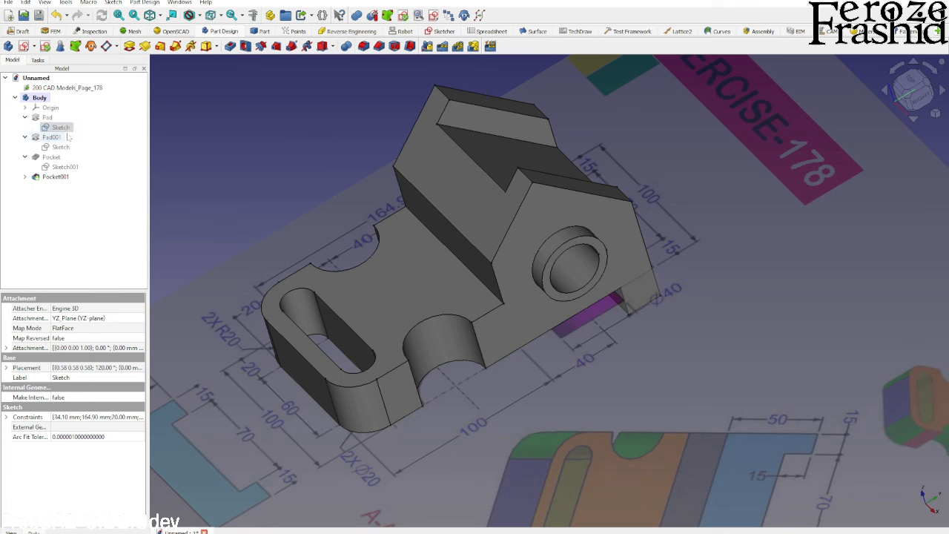
key("space")
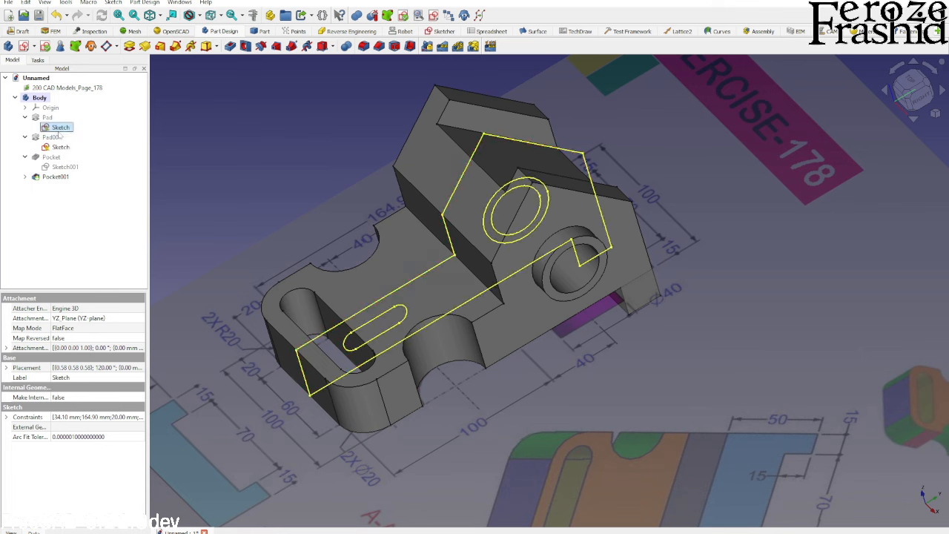
left_click(344, 277)
key("space")
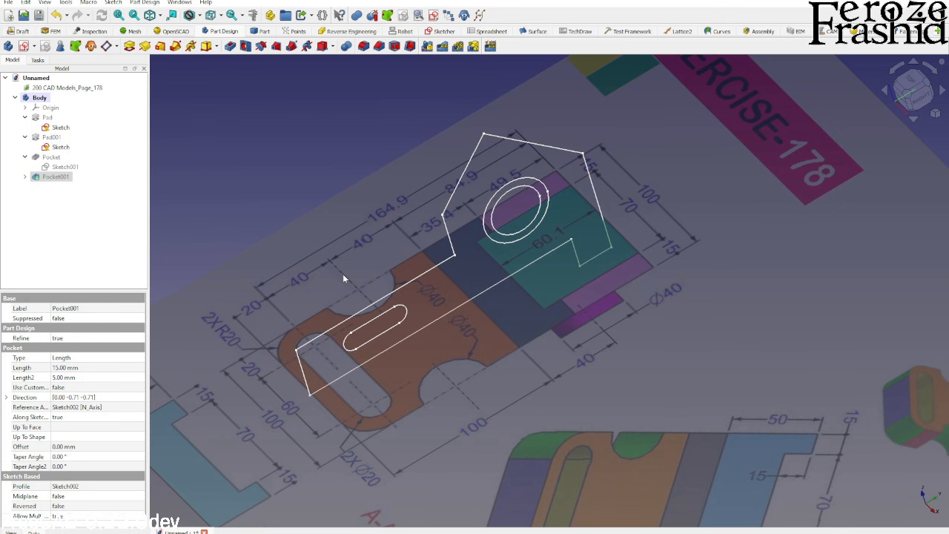
scroll(363, 290, "up", 3)
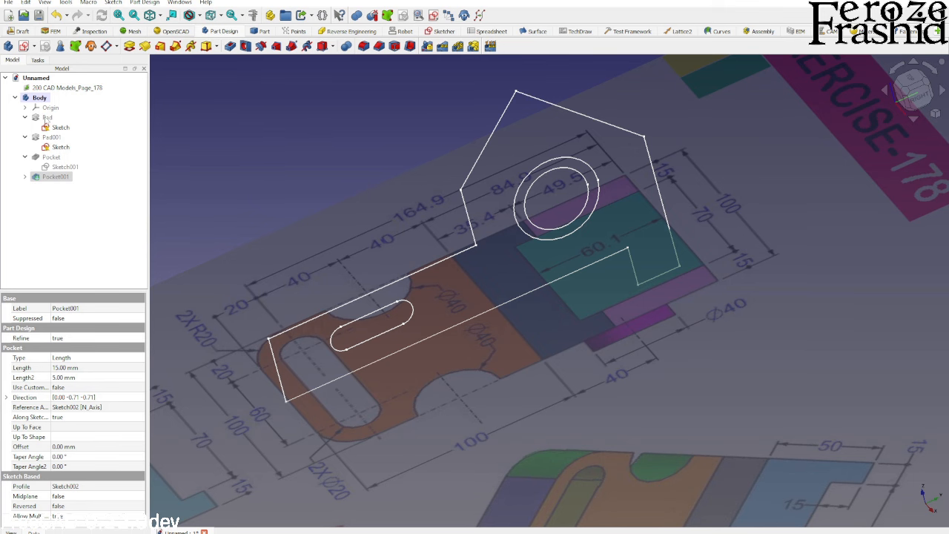
Step: Show Pocket001 again and check where the slot in the profile sketch lies relative to the solid base plate
left_click(47, 118)
left_click(353, 320)
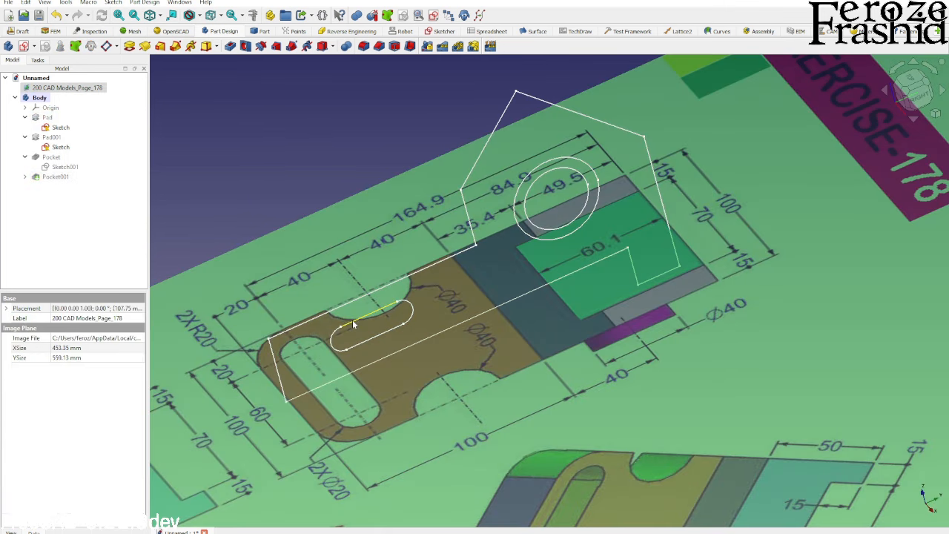
left_click(352, 320)
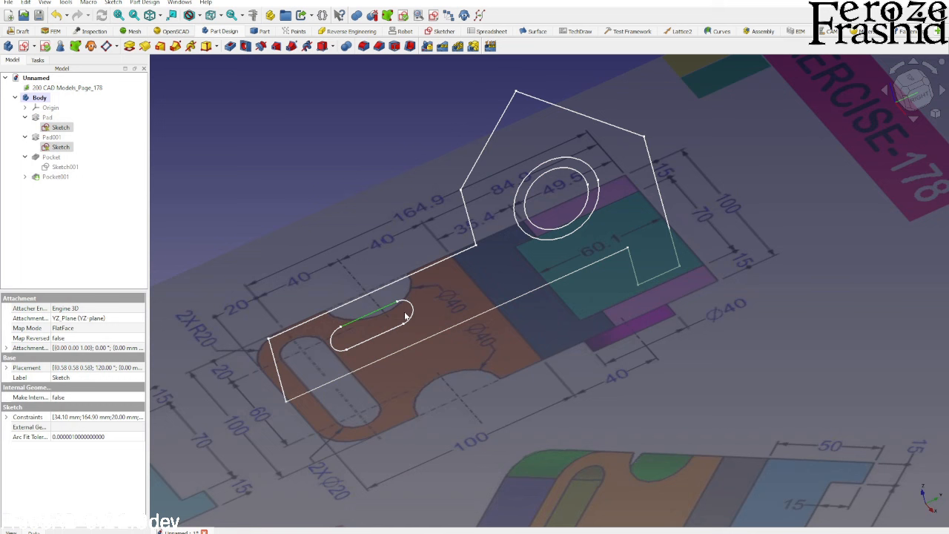
left_click(47, 117)
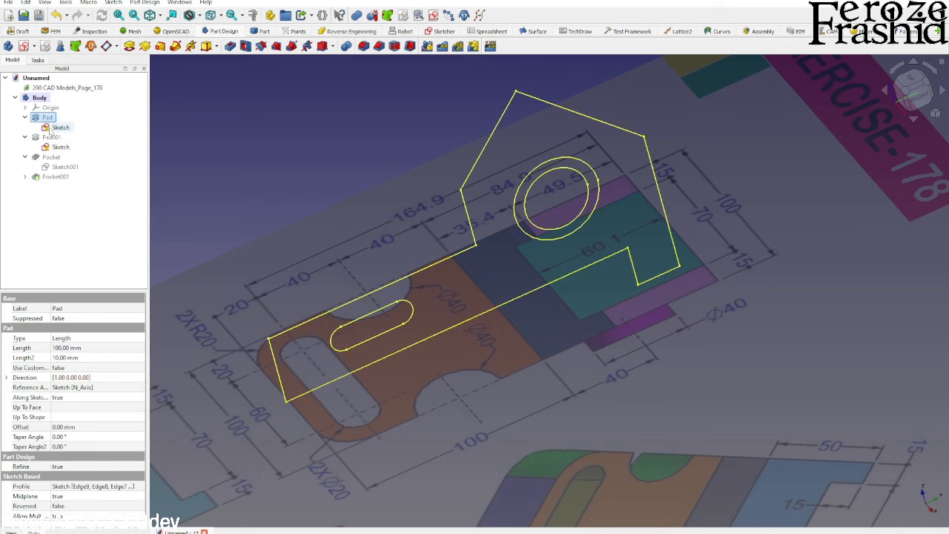
left_click(49, 137)
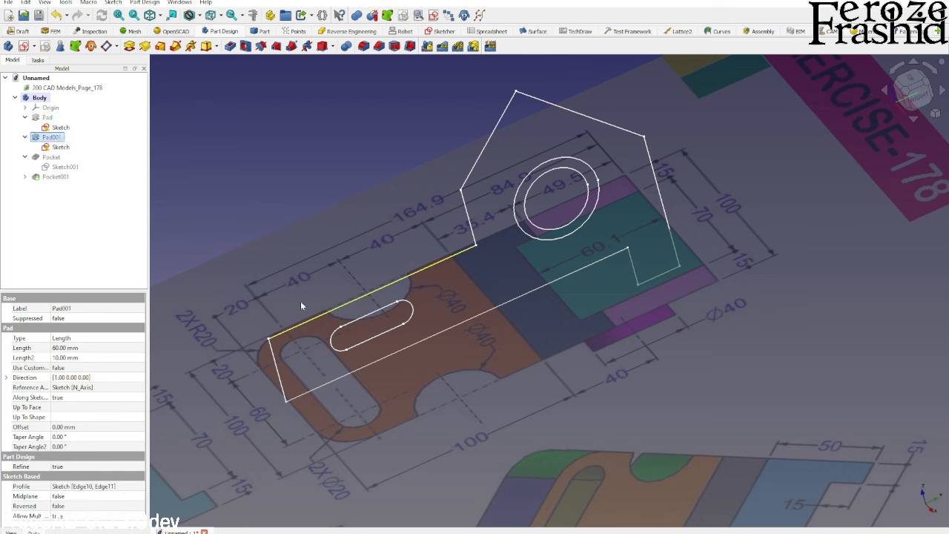
left_click(56, 179)
key("space")
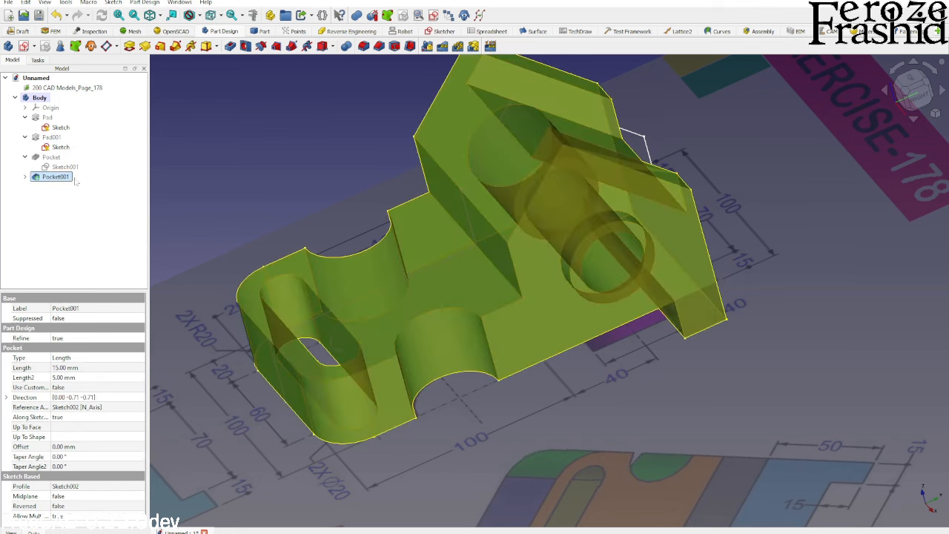
left_click(223, 158)
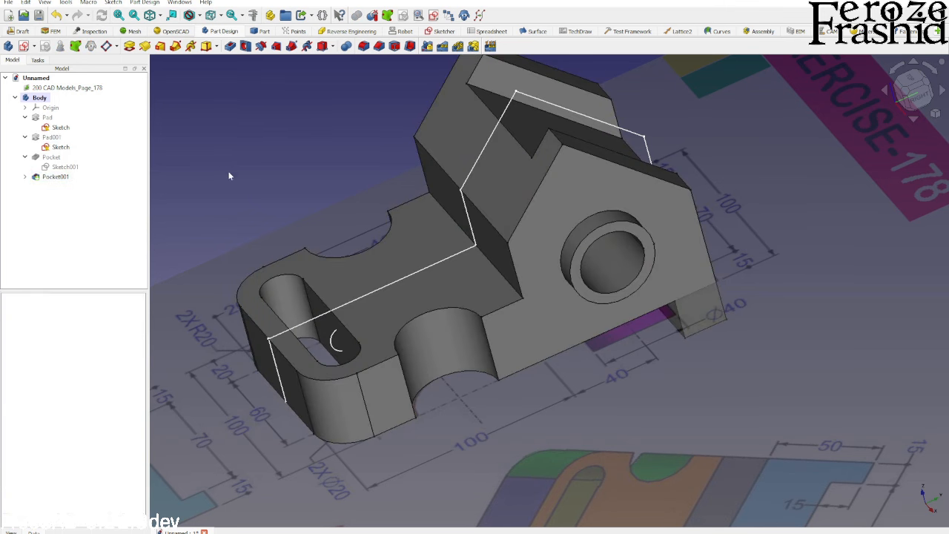
left_click(333, 341)
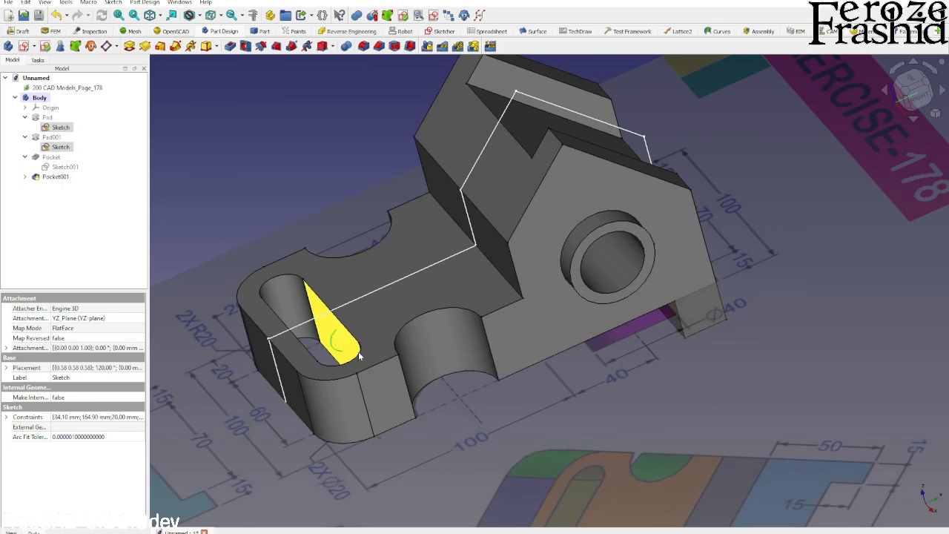
Step: Edit the first pad's profile sketch and shift the slot along the base plate, its nearer arc centre about 45 mm from the vertical axis
double_click(60, 128)
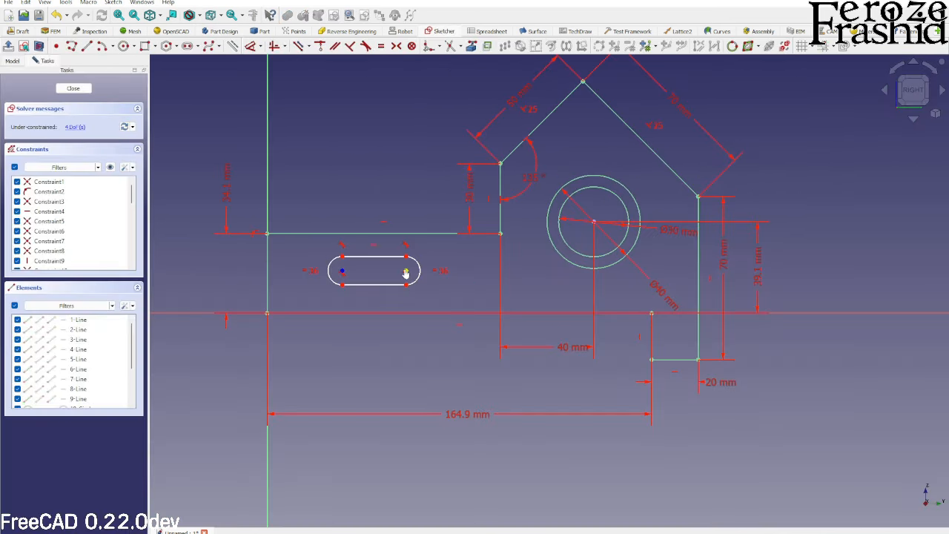
left_click_drag(431, 271, 445, 269)
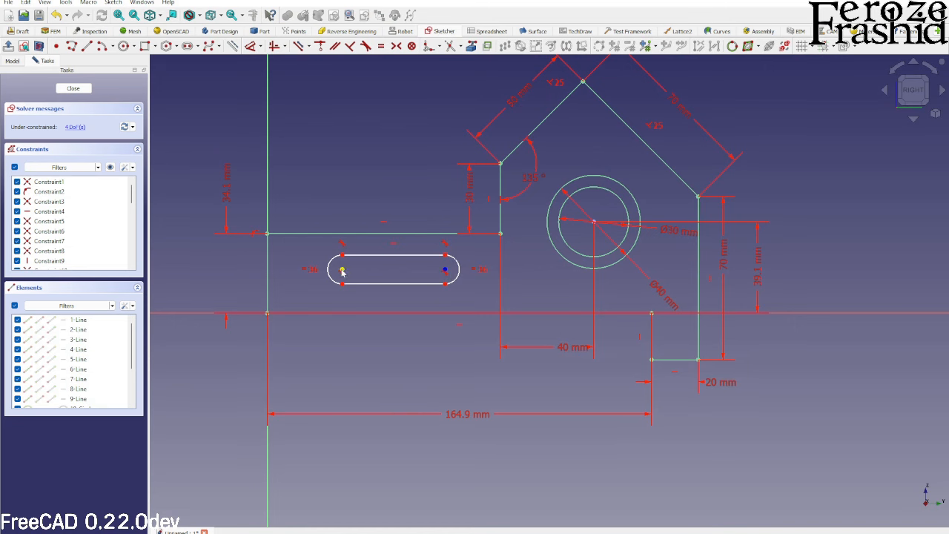
left_click_drag(341, 271, 372, 272)
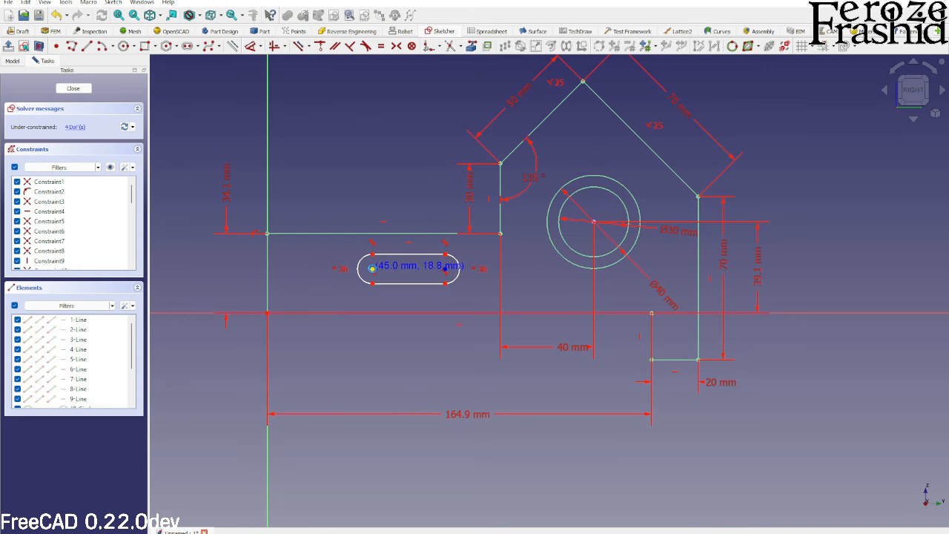
left_click(72, 89)
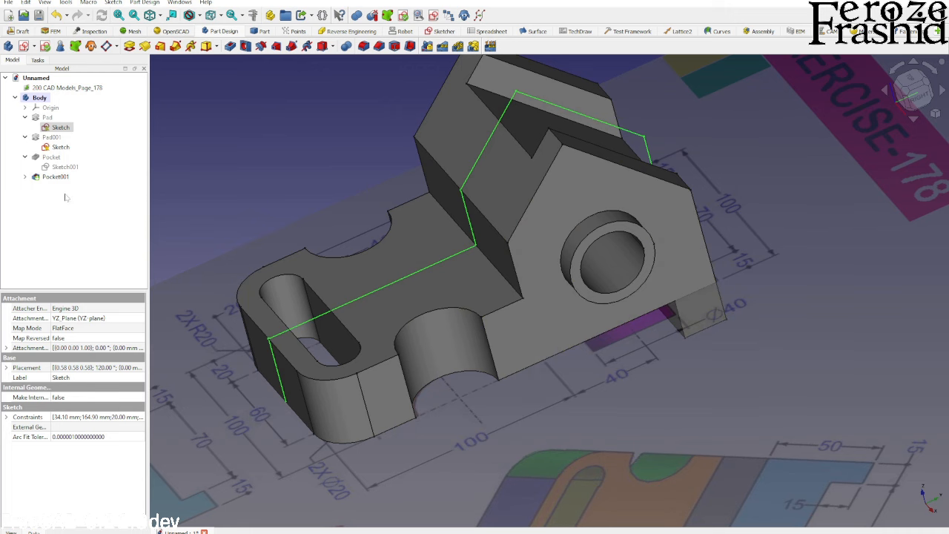
Step: Hide Pocket001 to expose the profile sketch with its moved slot, and clear the selection
left_click(341, 326)
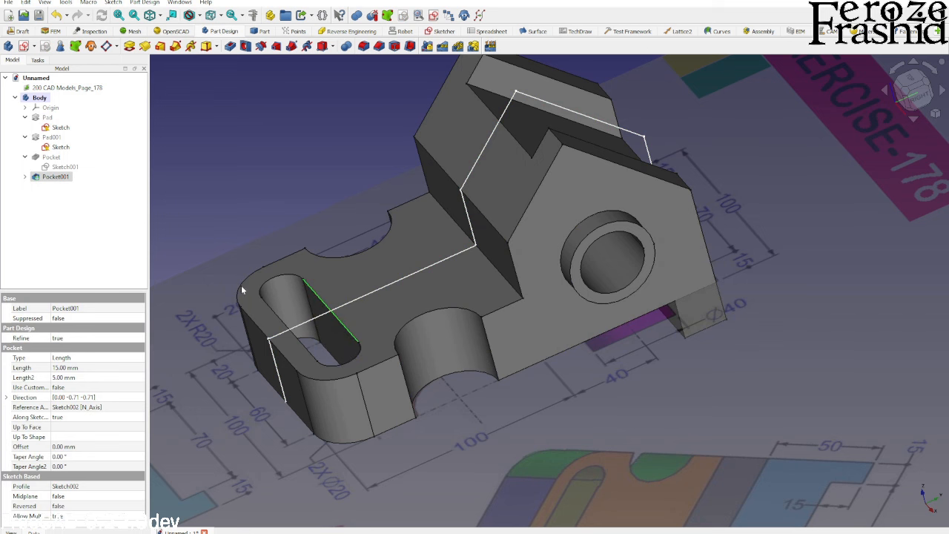
key("space")
left_click(362, 326)
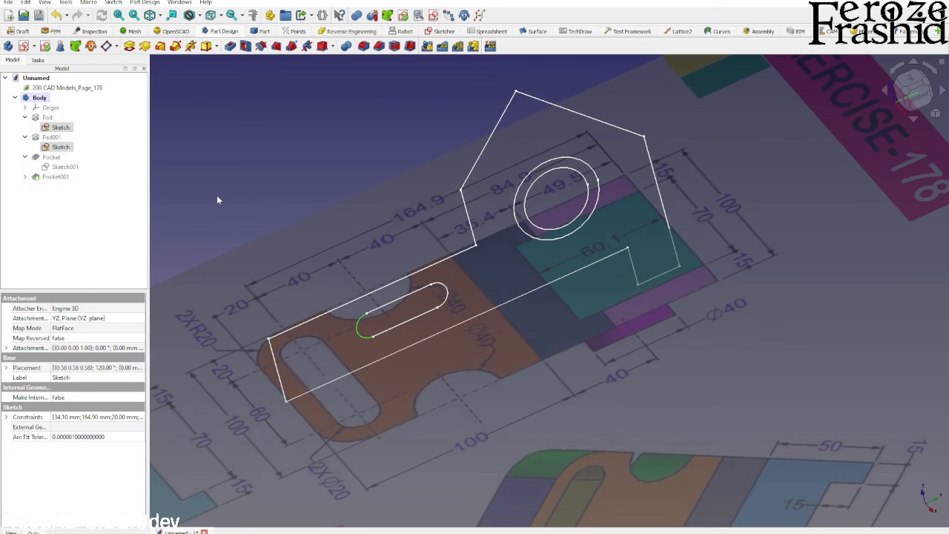
left_click(239, 173)
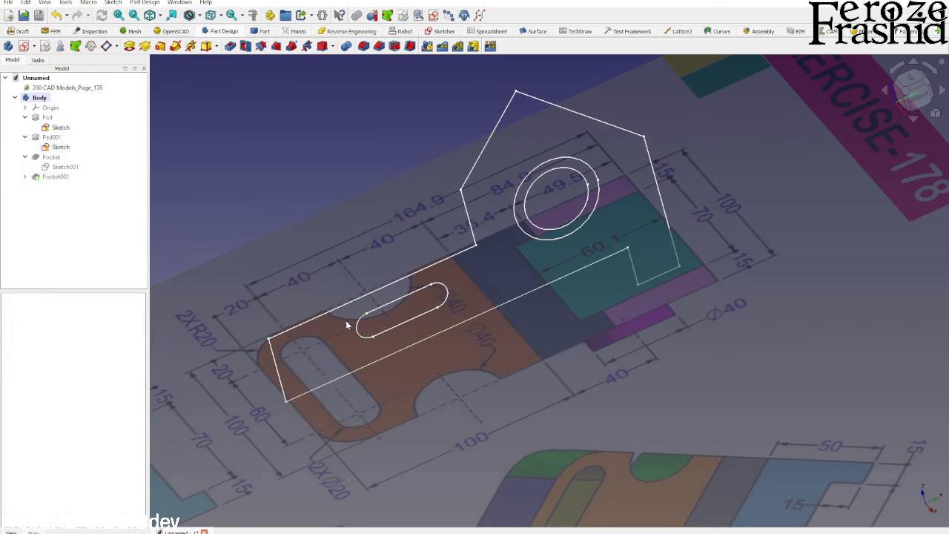
Step: Cut a pocket from the four edges of the sketched slot, through all and symmetric to the plane
left_click(361, 325)
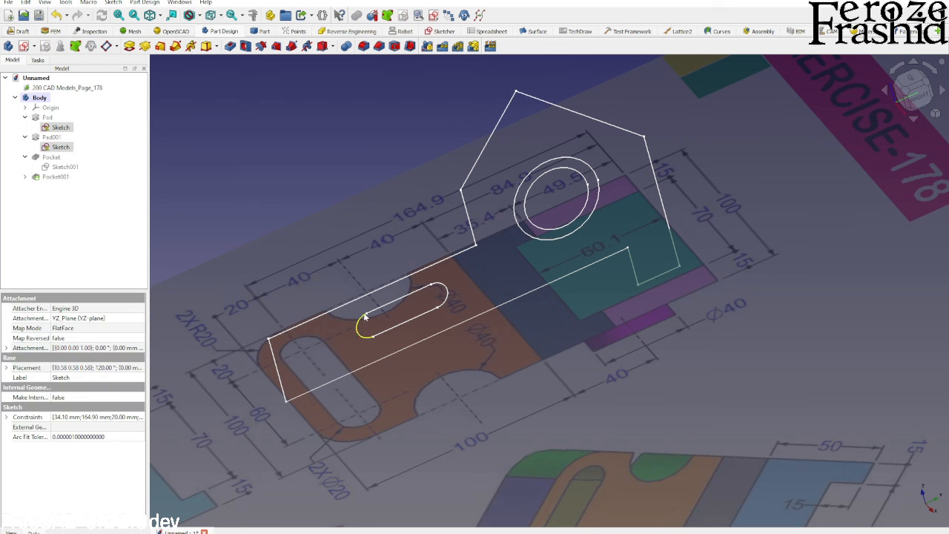
left_click(420, 298, "ctrl")
left_click(439, 290, "ctrl")
left_click(426, 317, "ctrl")
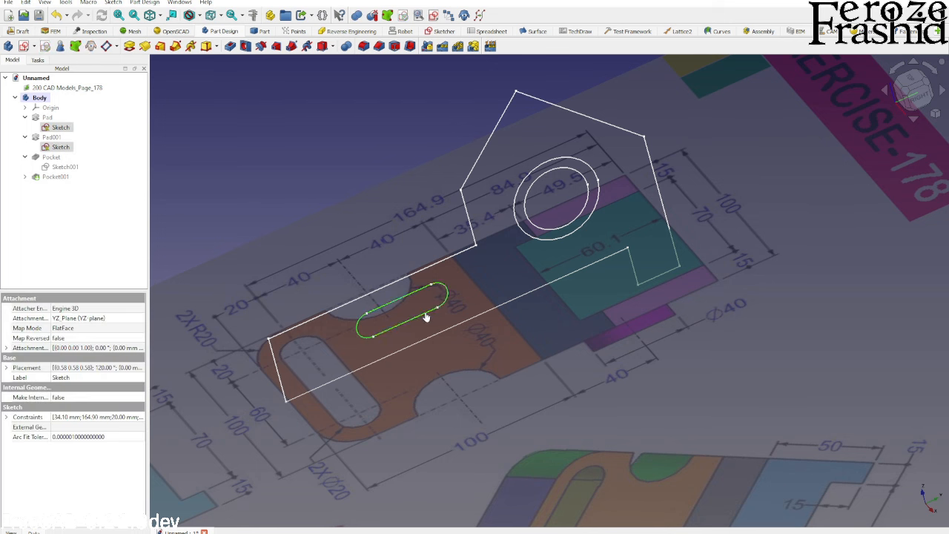
left_click(230, 47)
left_click(100, 126)
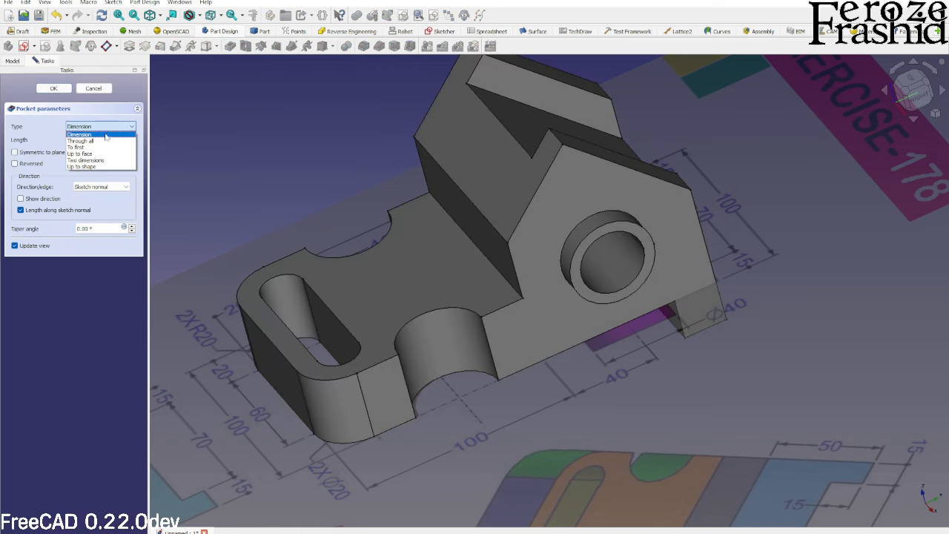
left_click(102, 140)
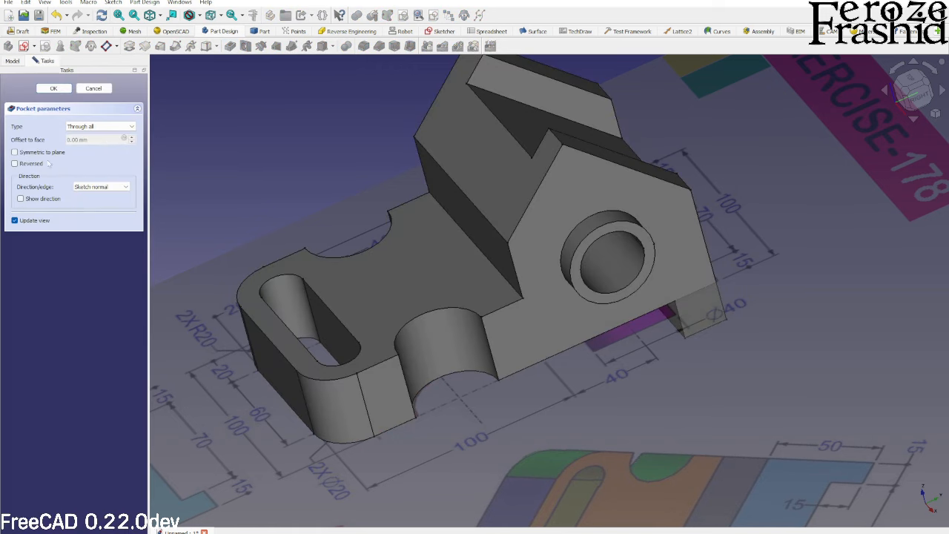
left_click(31, 153)
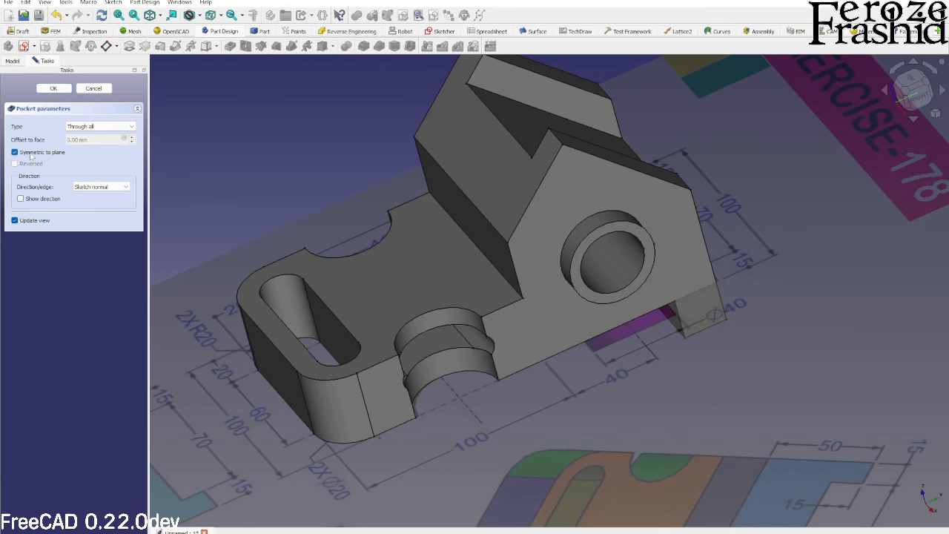
left_click(53, 89)
Step: Inspect the new slot cut where it crosses the semicircular notch in the base plate
scroll(411, 345, "up", 2)
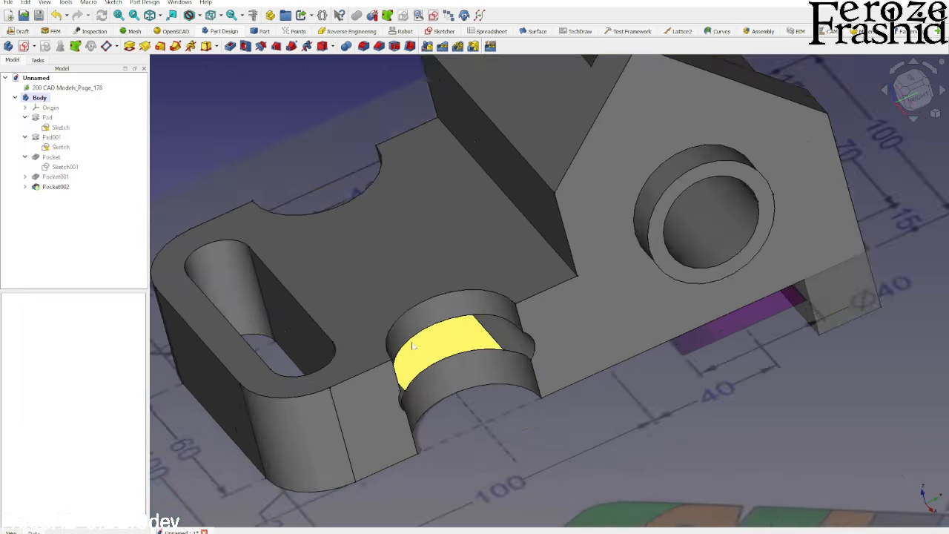
middle_click_drag(461, 326, 388, 360)
scroll(392, 364, "up", 3)
middle_click_drag(455, 330, 560, 335)
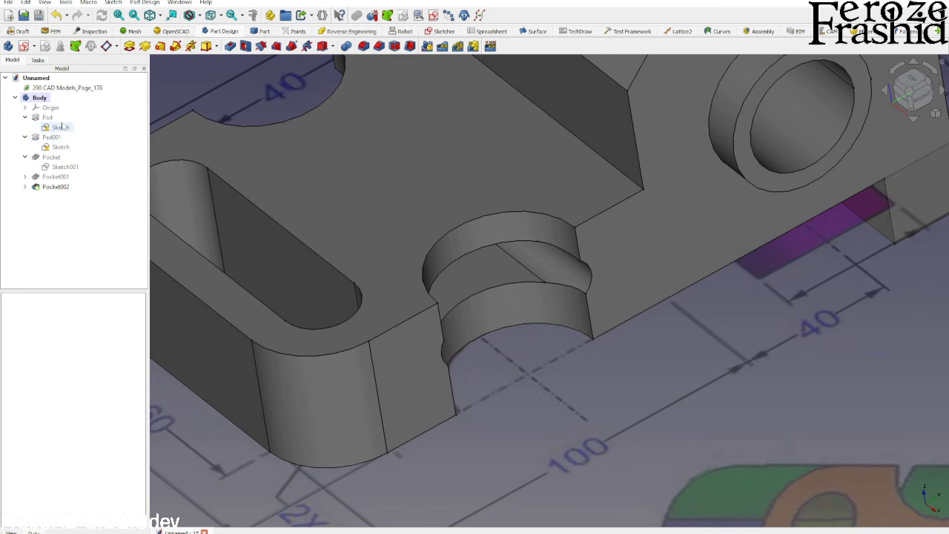
scroll(481, 246, "down", 3)
mouse_move(542, 254)
middle_mouse_down()
mouse_move(438, 247)
mouse_move(486, 282)
mouse_move(424, 220)
mouse_move(460, 260)
middle_mouse_up()
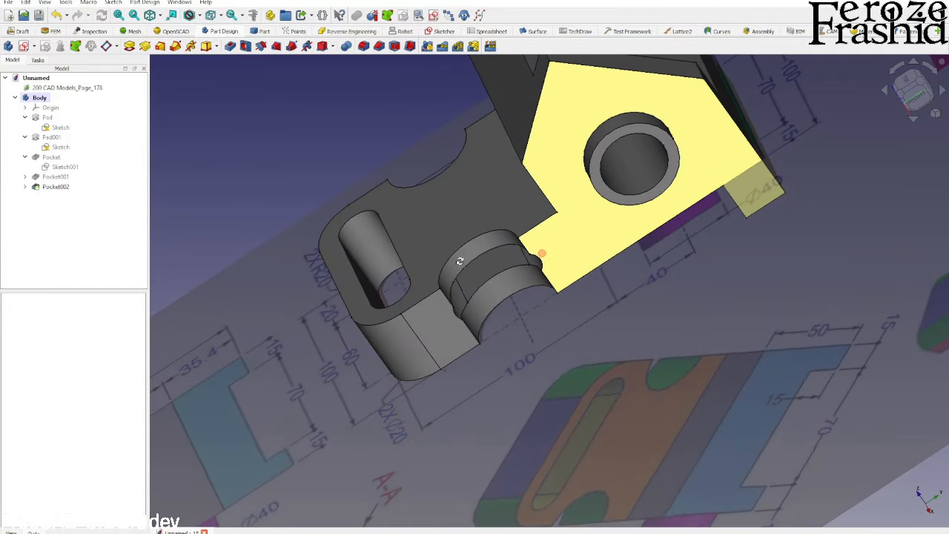
left_click(60, 128)
scroll(547, 304, "down", 2)
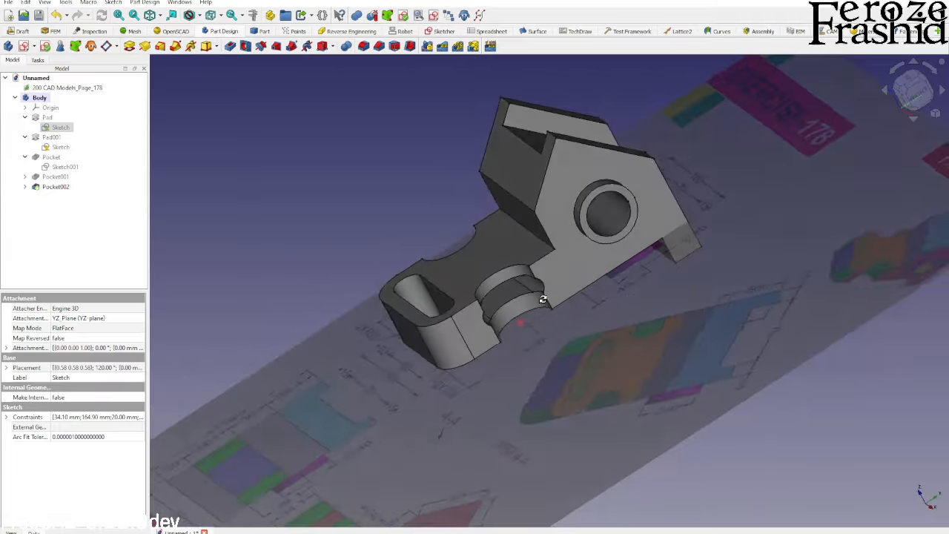
Step: Inspect the opposite side of the part and examine the stepped bore through the upright block
mouse_move(544, 299)
middle_mouse_down()
mouse_move(790, 312)
mouse_move(839, 343)
mouse_move(567, 339)
mouse_move(556, 320)
middle_mouse_up()
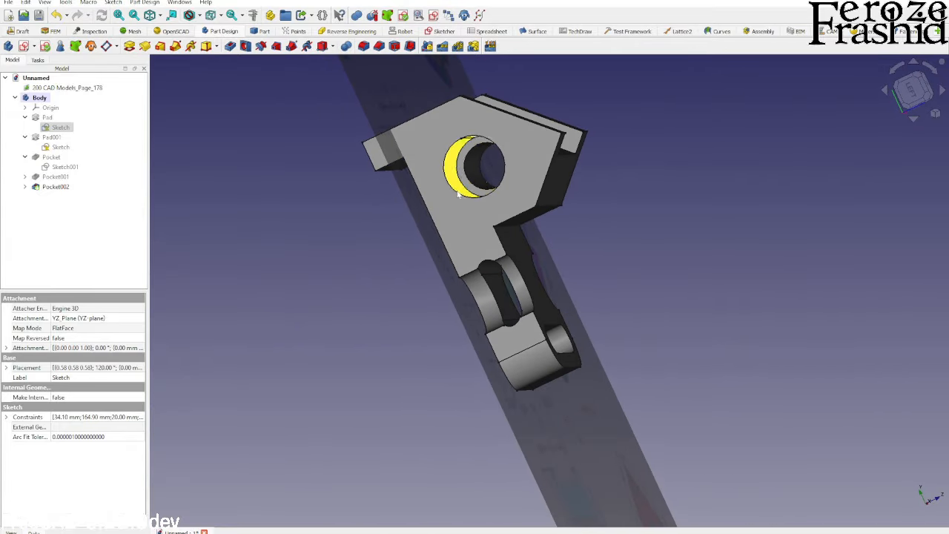
scroll(510, 258, "up", 3)
middle_click_drag(511, 258, 548, 249)
scroll(549, 223, "down", 1)
left_click(556, 182)
mouse_move(593, 233)
middle_mouse_down()
mouse_move(420, 269)
mouse_move(548, 266)
mouse_move(693, 246)
mouse_move(758, 252)
middle_mouse_up()
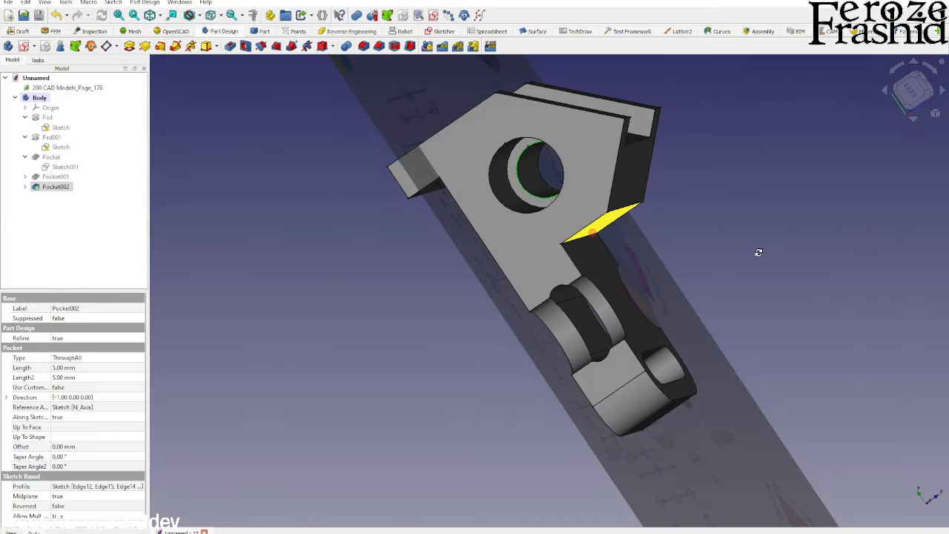
scroll(578, 222, "down", 2)
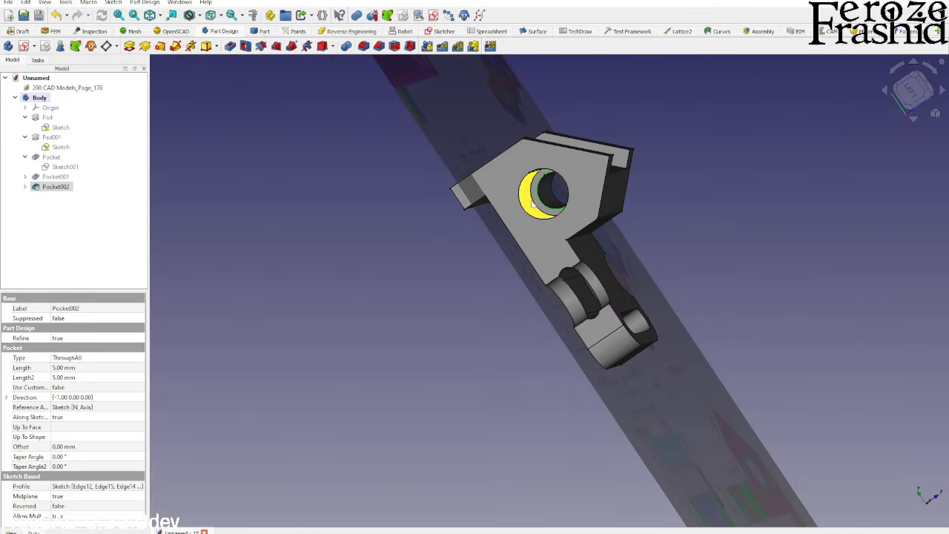
left_click(536, 201)
scroll(539, 204, "up", 3)
left_click(52, 137)
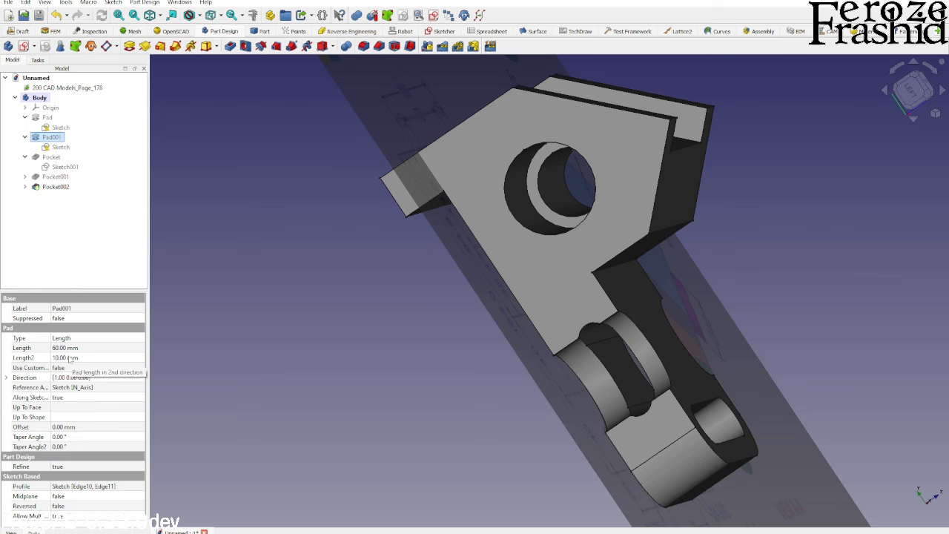
left_click(69, 358)
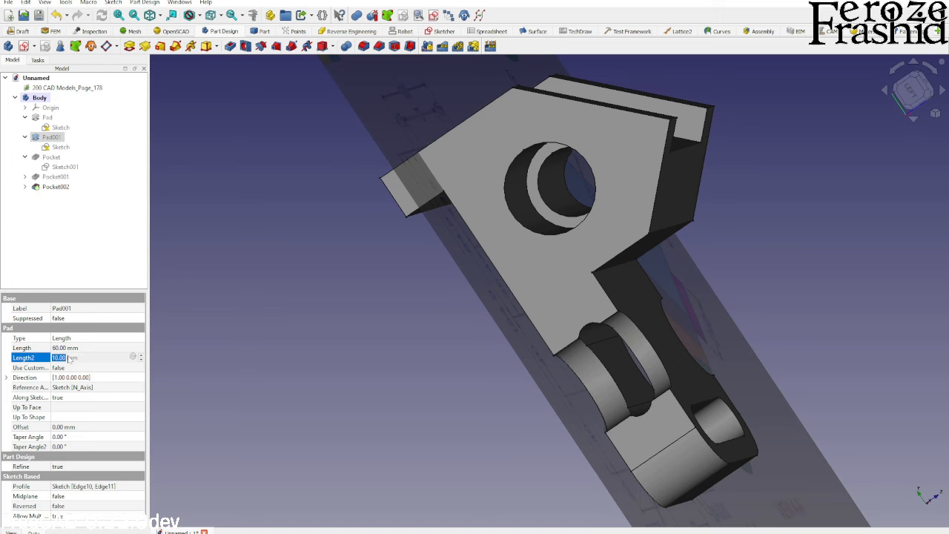
key("0")
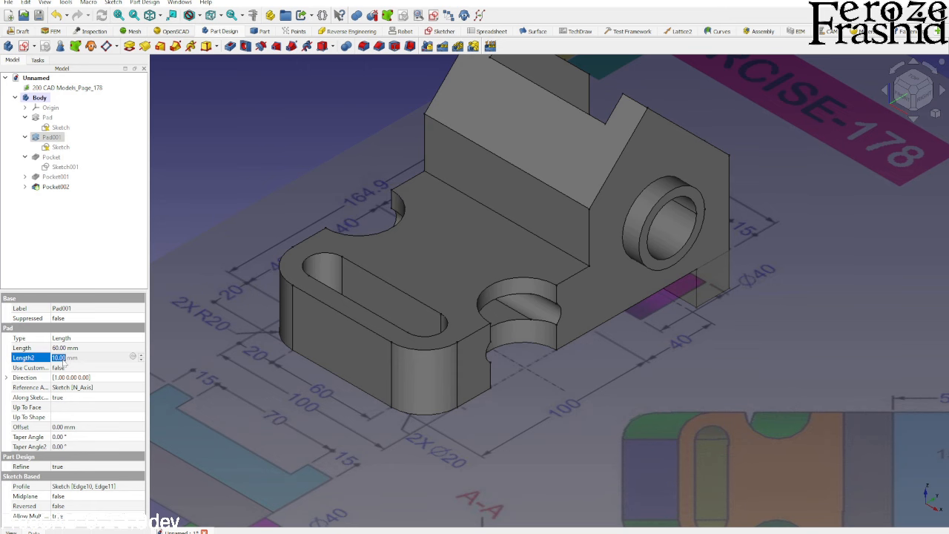
key("1")
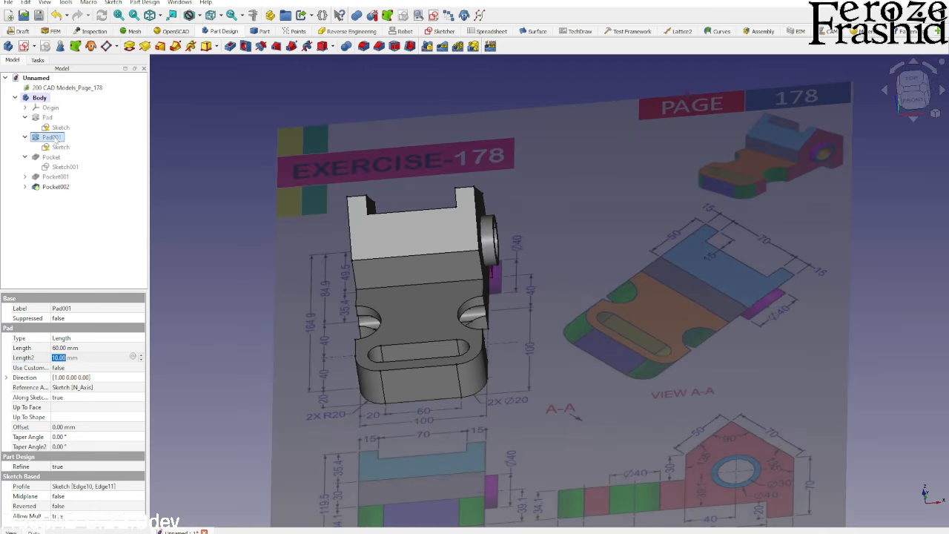
Step: Change Pad001 to the Two dimensions type with a 2nd length of 50 mm
double_click(52, 137)
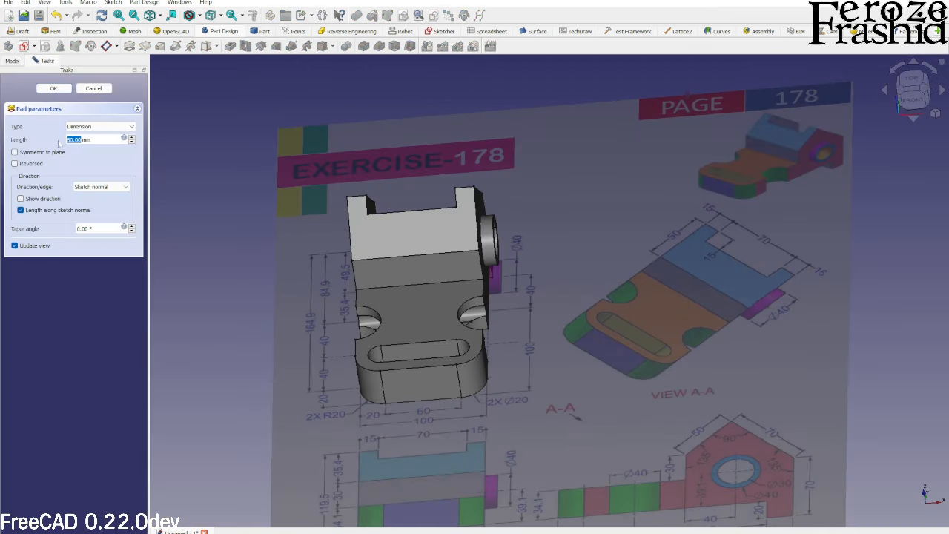
left_click(101, 127)
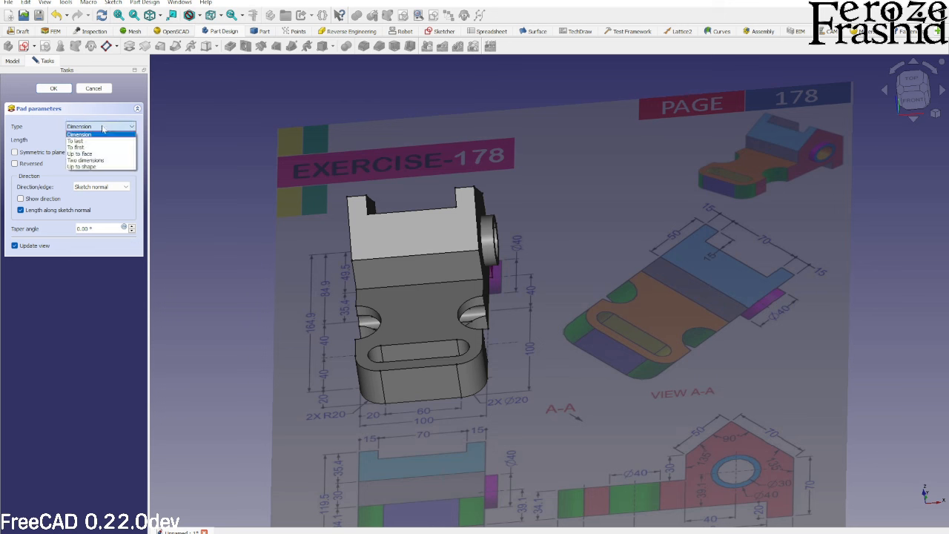
left_click(102, 161)
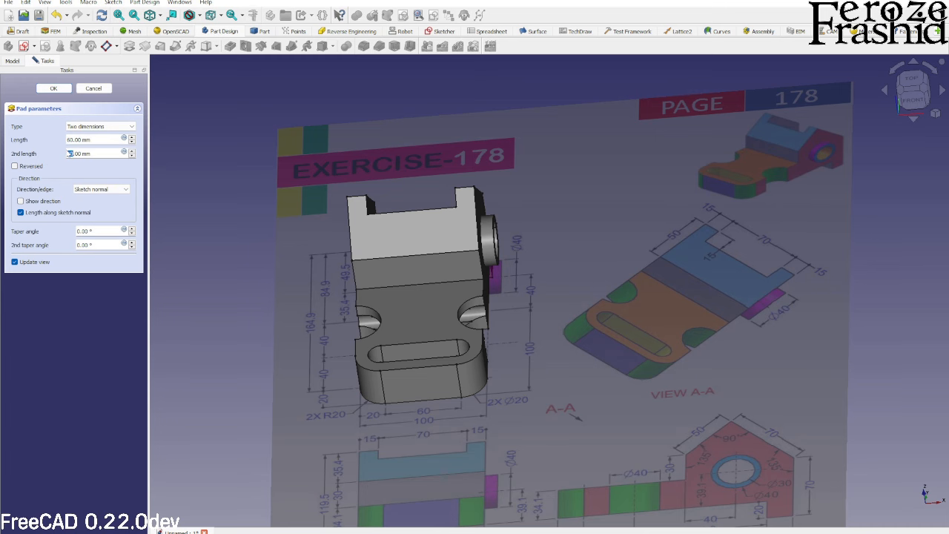
type("50")
middle_click_drag(300, 265, 511, 274)
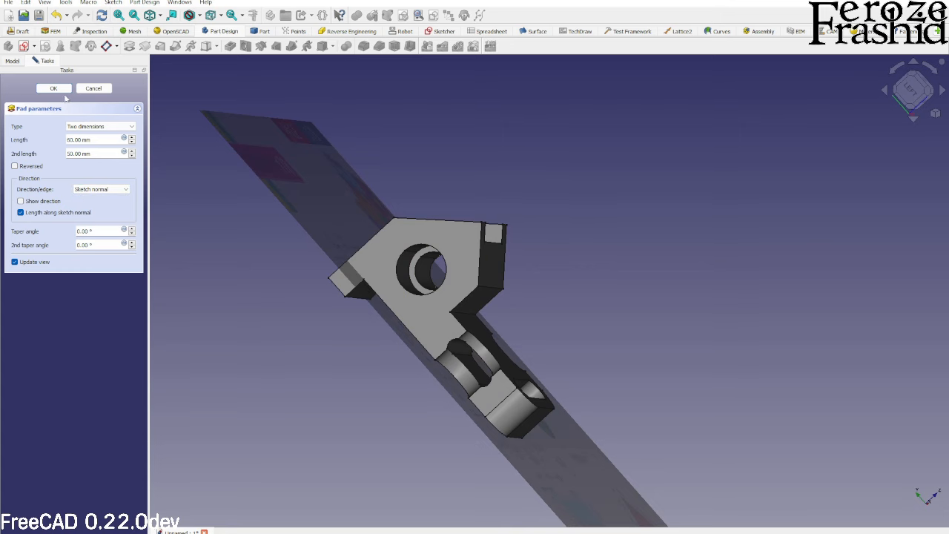
left_click(63, 89)
Step: Inspect the finished part from both sides and above, comparing it with the reference drawing
mouse_move(379, 248)
middle_mouse_down()
mouse_move(254, 307)
mouse_move(398, 388)
mouse_move(437, 329)
mouse_move(635, 289)
mouse_move(733, 258)
middle_mouse_up()
scroll(504, 286, "up", 7)
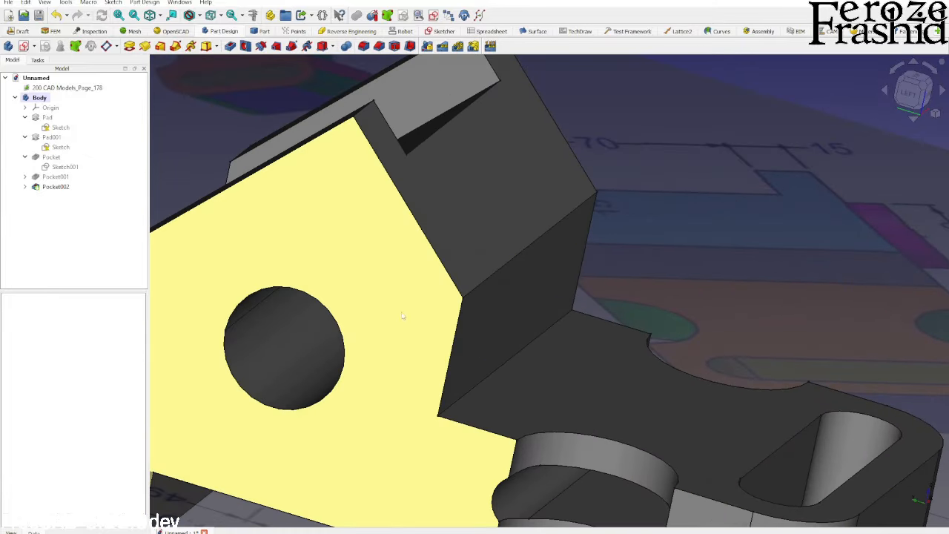
scroll(330, 331, "down", 3)
middle_click_drag(331, 332, 291, 340)
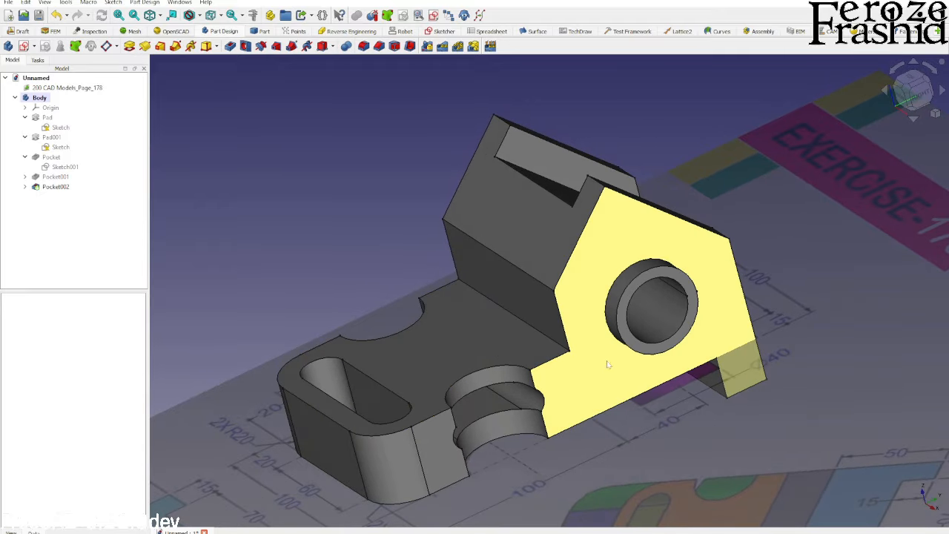
mouse_move(562, 339)
middle_mouse_down()
mouse_move(673, 352)
mouse_move(462, 286)
mouse_move(614, 321)
mouse_move(625, 349)
middle_mouse_up()
scroll(625, 349, "down", 3)
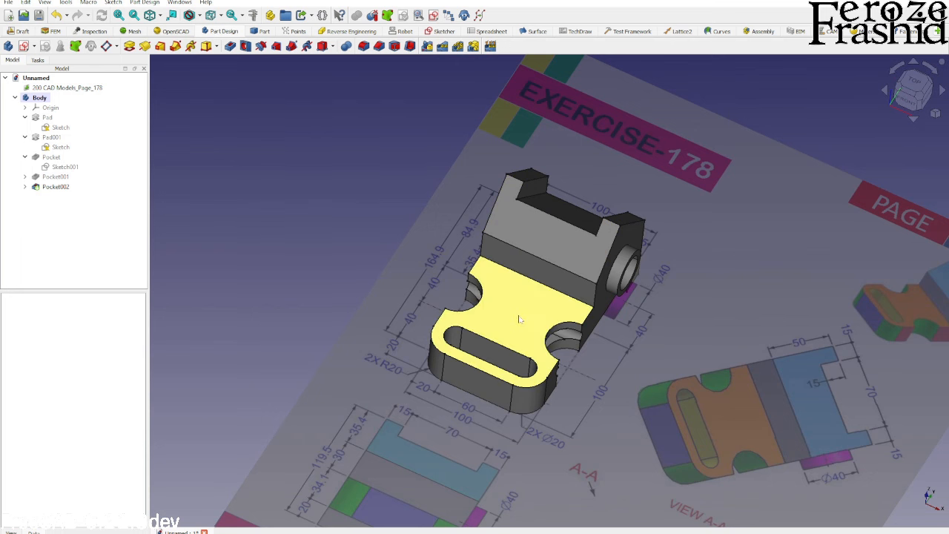
middle_click_drag(569, 363, 512, 346)
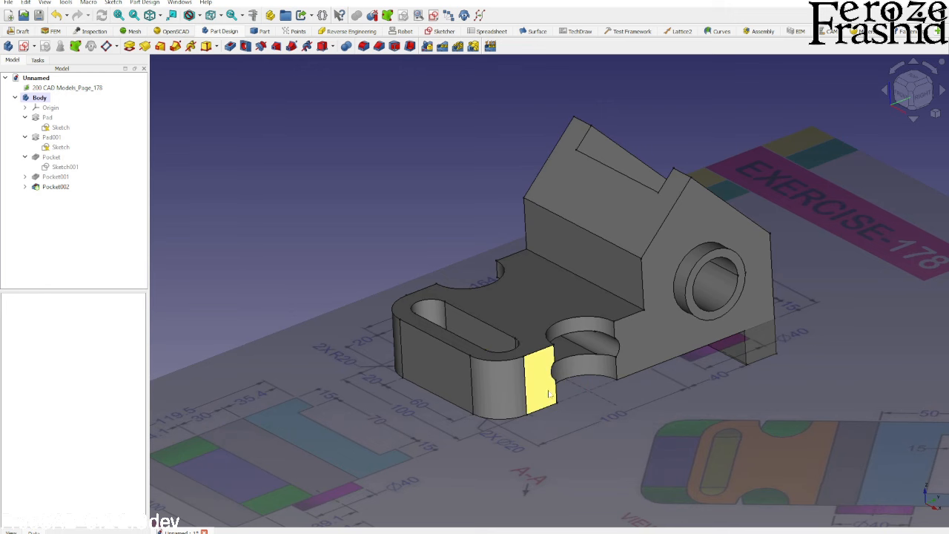
mouse_move(650, 531)
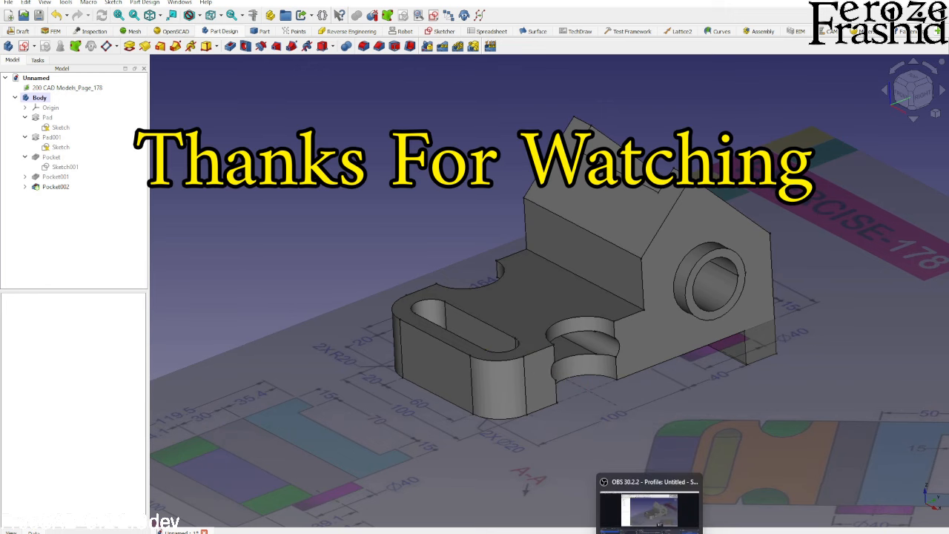